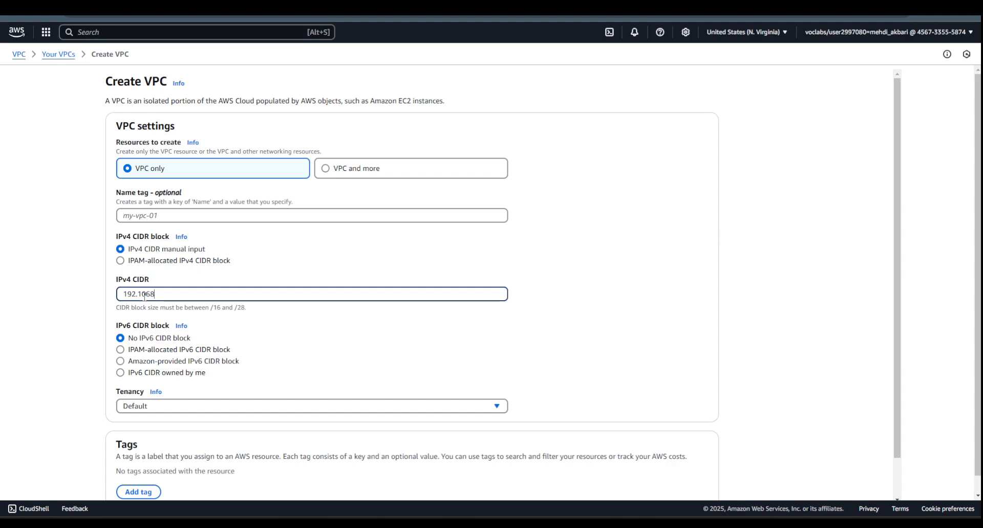
- Set the new VPC's IPv4 CIDR to 192.168.0.0/16 and create the VPC
{"action": "key", "text": "BackSpace"}
{"action": "key", "text": "BackSpace"}
{"action": "key", "text": "BackSpace"}
{"action": "type", "text": "68.0.0/16"}
{"action": "scroll", "coordinate": [287, 323], "scroll_direction": "down", "scroll_amount": 2}
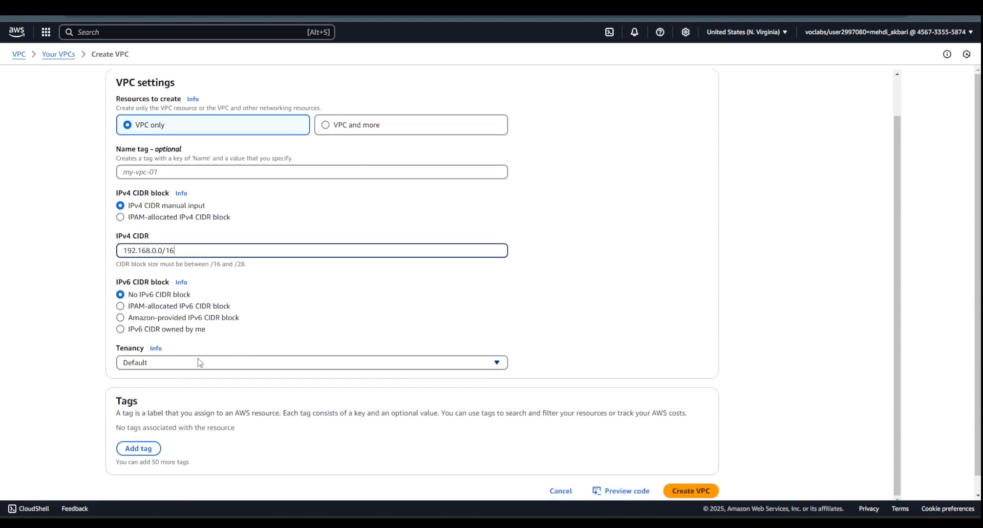
{"action": "left_click", "coordinate": [686, 492]}
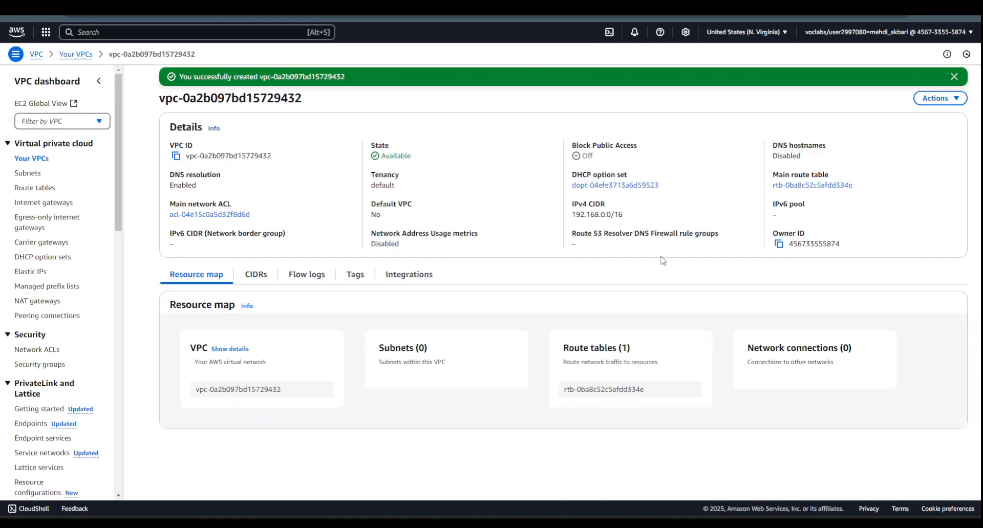
- Name the unnamed VPC with CIDR 192.168.0.0/16 "VPC1" in the VPC list
{"action": "left_click", "coordinate": [33, 160]}
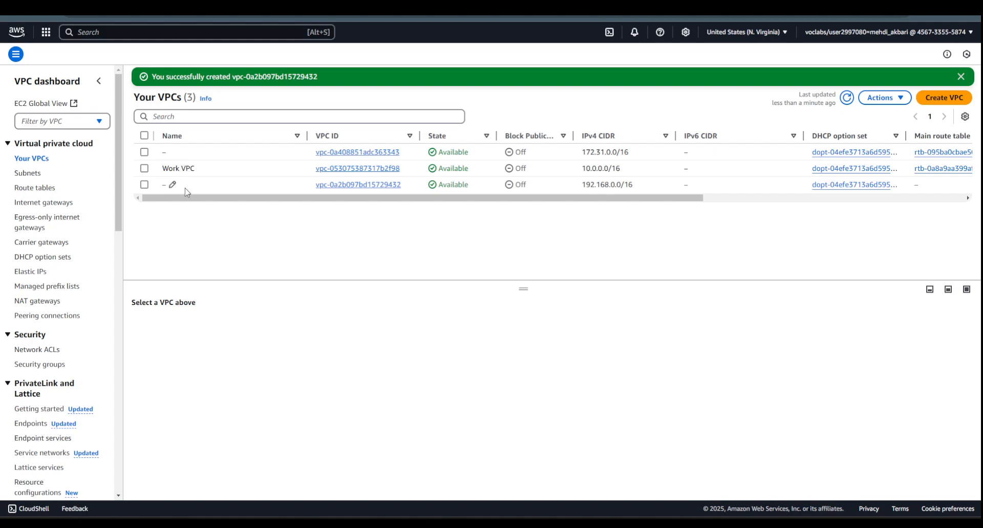
{"action": "left_click", "coordinate": [173, 185]}
{"action": "type", "text": "VPC1"}
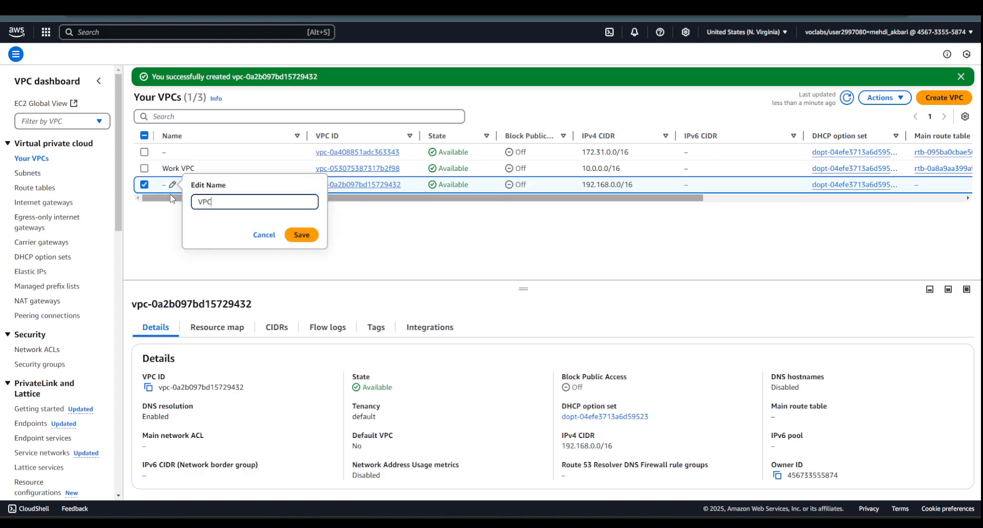
{"action": "left_click", "coordinate": [302, 235]}
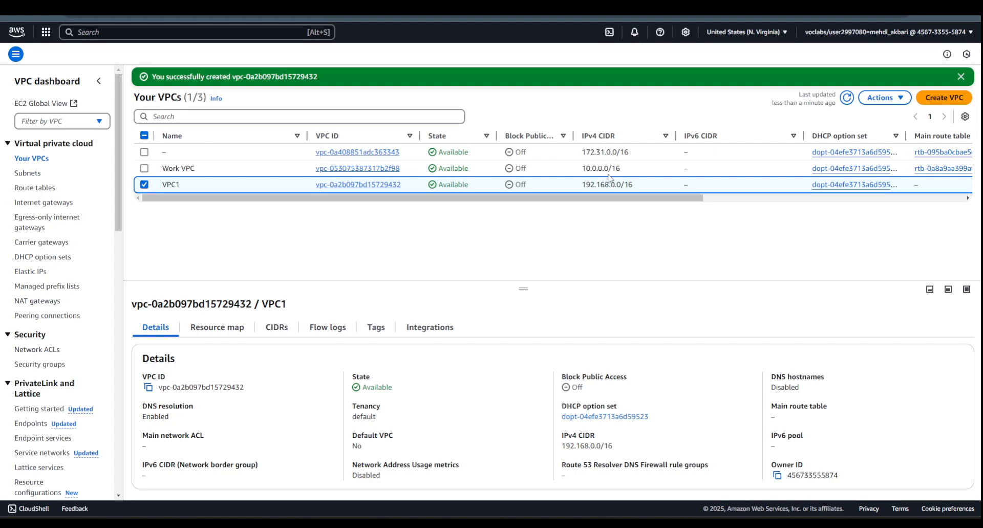
- Rename the VPC called Work VPC to "VPC2"
{"action": "left_click", "coordinate": [201, 169]}
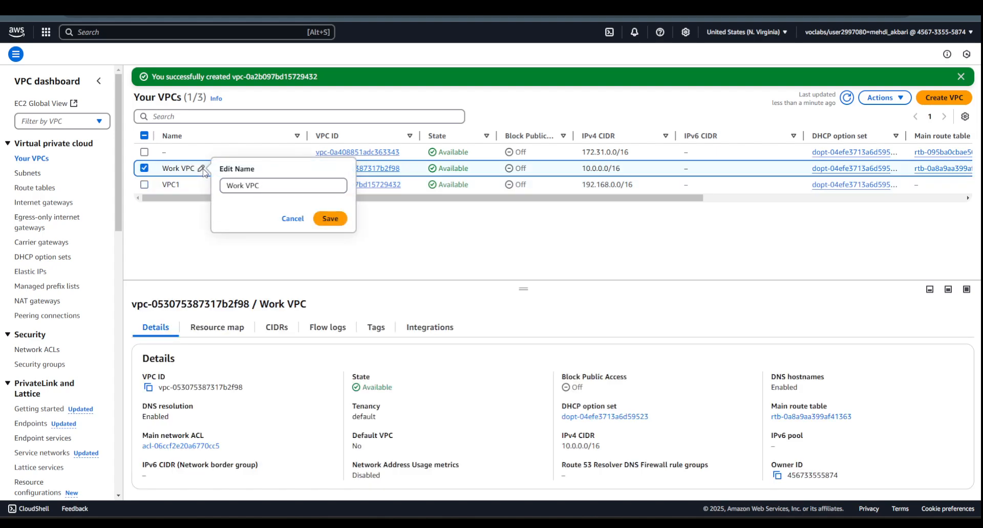
{"action": "triple_click", "coordinate": [245, 185]}
{"action": "type", "text": "VPC2"}
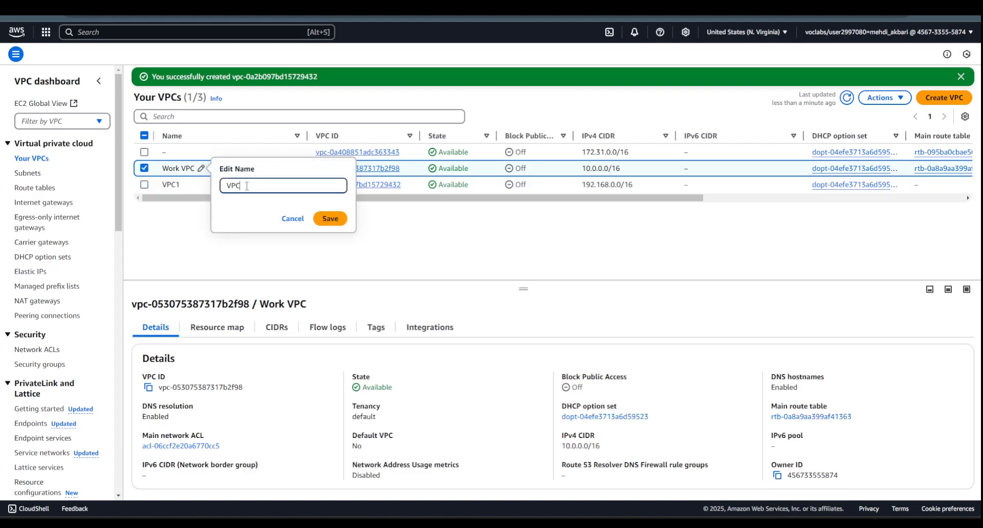
{"action": "left_click", "coordinate": [331, 218]}
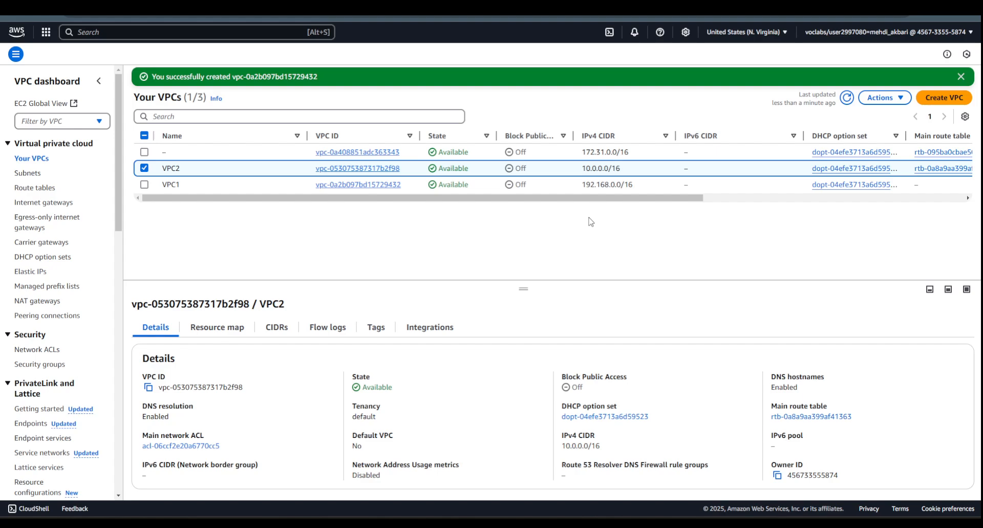
- Start a new subnet in VPC1 and name it "public subnet 1"
{"action": "key", "text": "alt+Tab"}
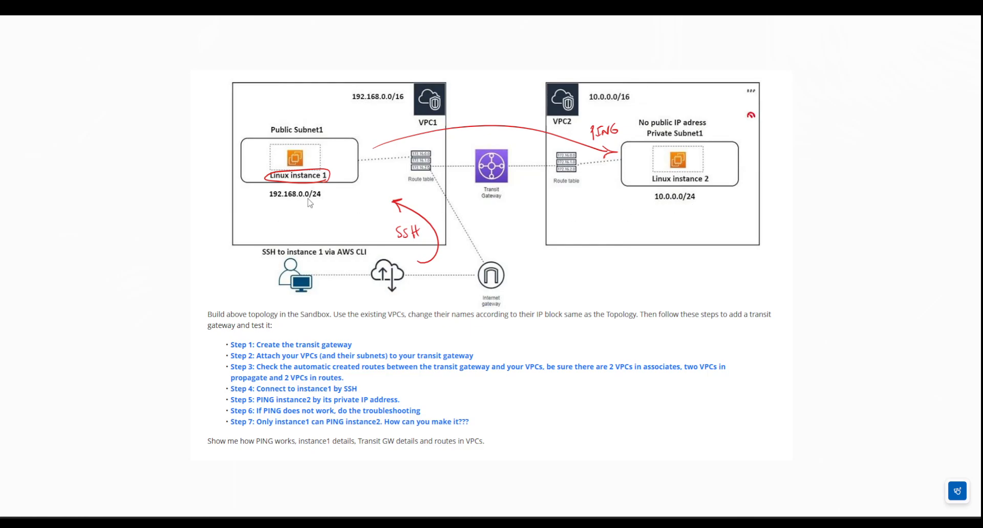
{"action": "left_click", "coordinate": [450, 438]}
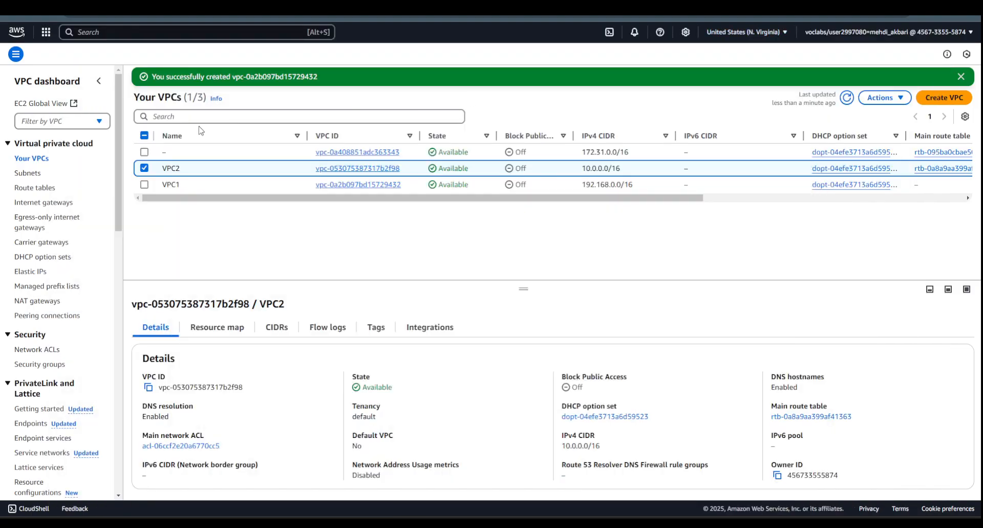
{"action": "left_click", "coordinate": [31, 174]}
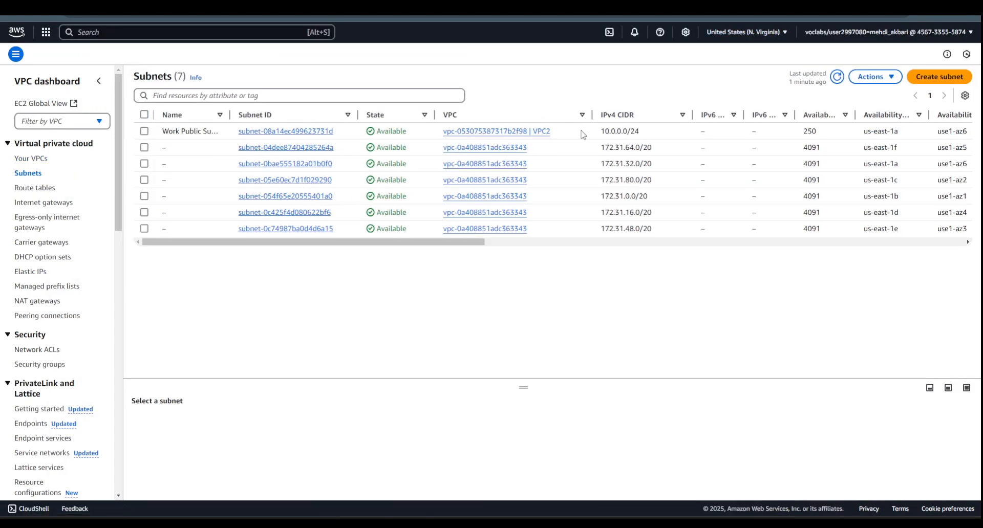
{"action": "left_click", "coordinate": [932, 79]}
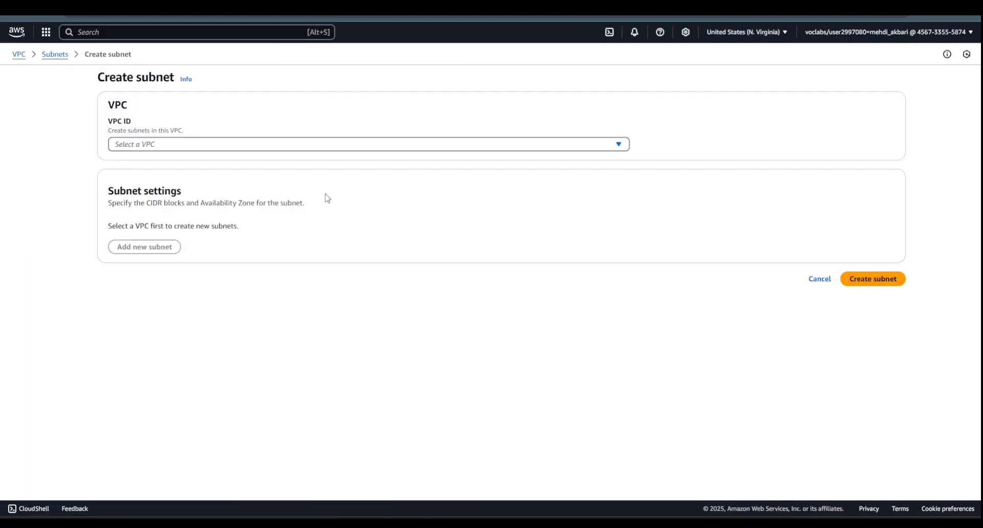
{"action": "left_click", "coordinate": [239, 148]}
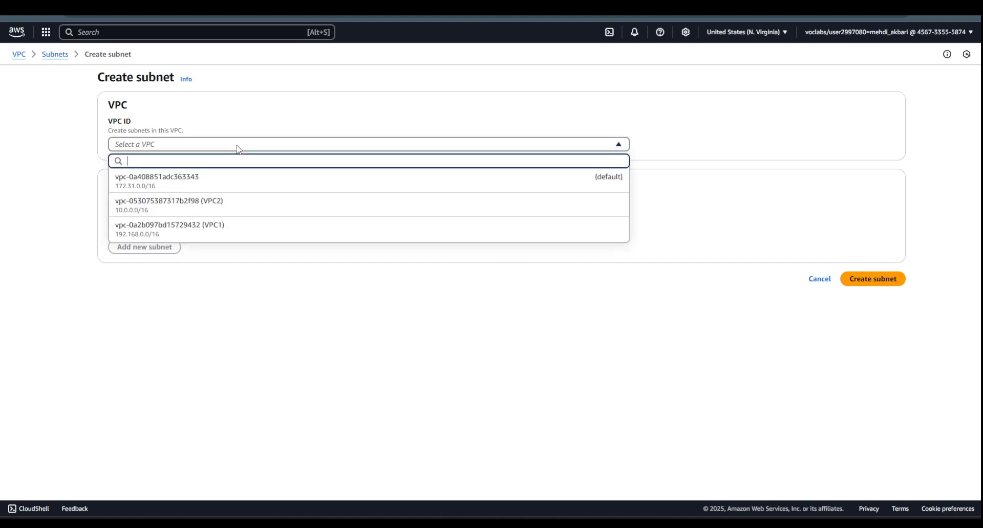
{"action": "left_click", "coordinate": [220, 233]}
{"action": "scroll", "coordinate": [149, 320], "scroll_direction": "down", "scroll_amount": 2}
{"action": "left_click", "coordinate": [125, 236]}
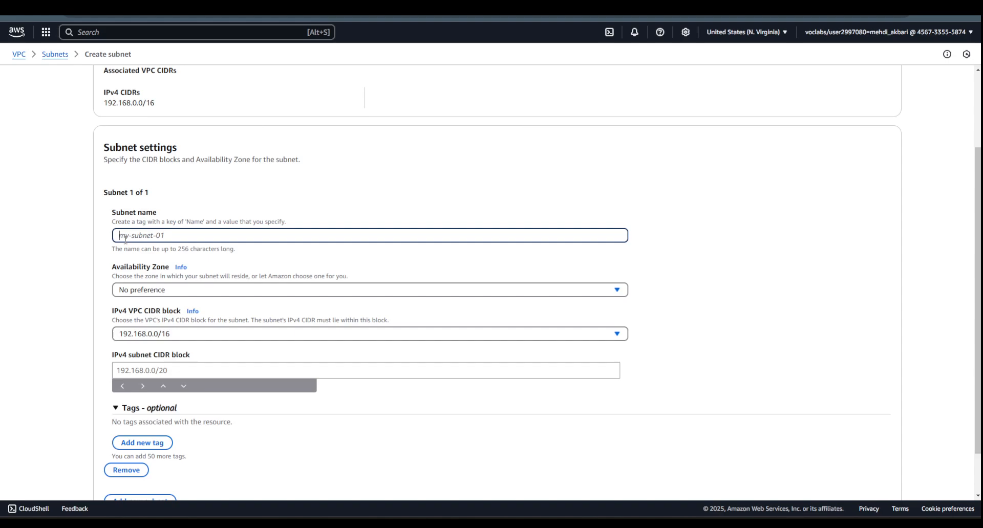
{"action": "type", "text": "public "}
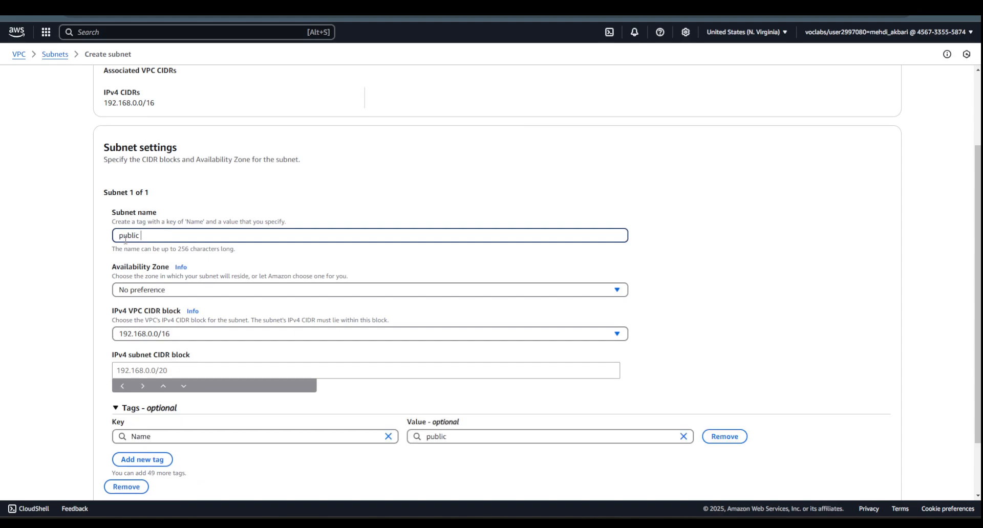
{"action": "type", "text": "subnet 1"}
- Set the subnet's IPv4 CIDR block to 192.168.0.0/24 and create the subnet
{"action": "scroll", "coordinate": [131, 301], "scroll_direction": "down", "scroll_amount": 1}
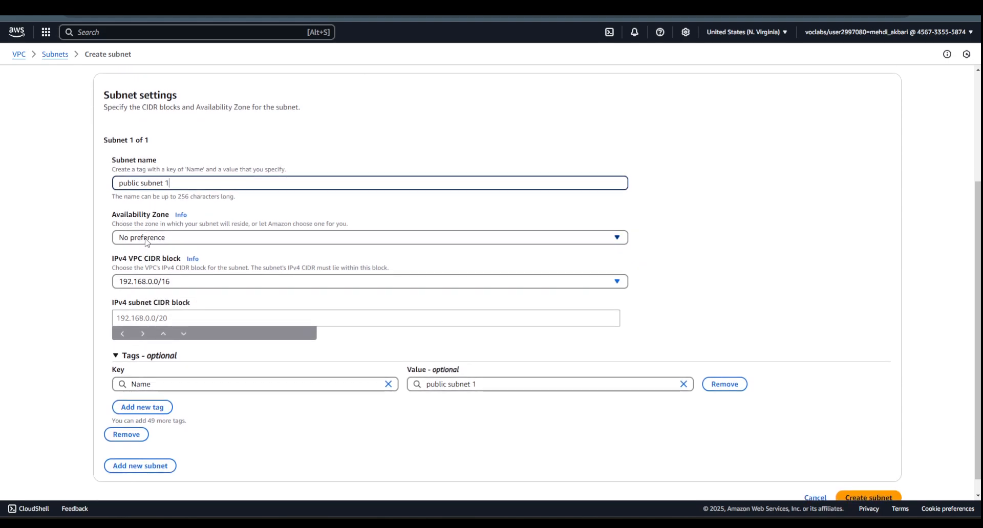
{"action": "left_click", "coordinate": [175, 322]}
{"action": "type", "text": "192.16"}
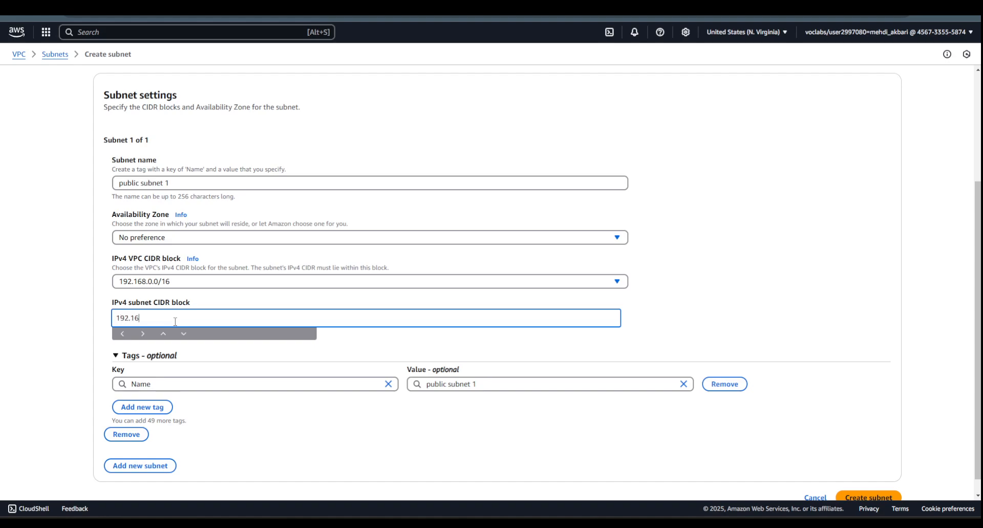
{"action": "type", "text": "8.0.0/24"}
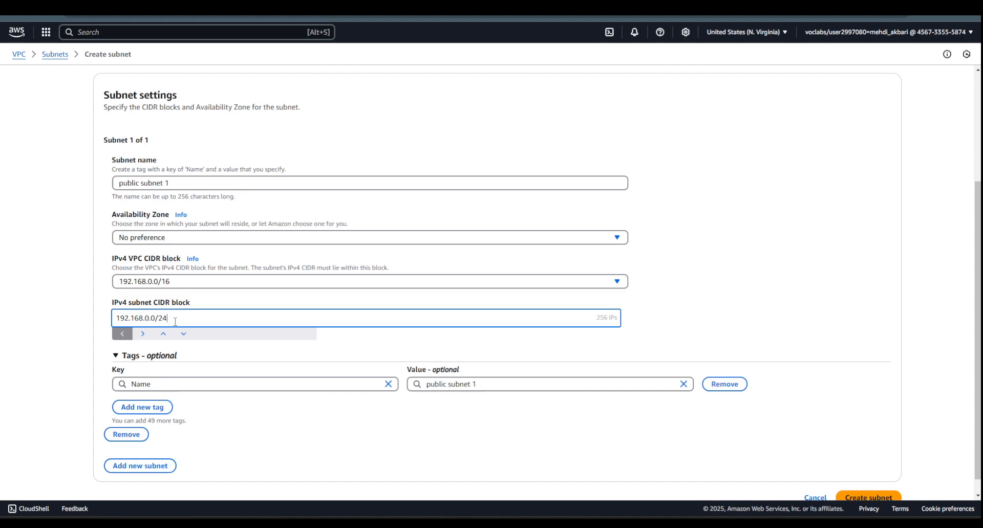
{"action": "left_click", "coordinate": [852, 496]}
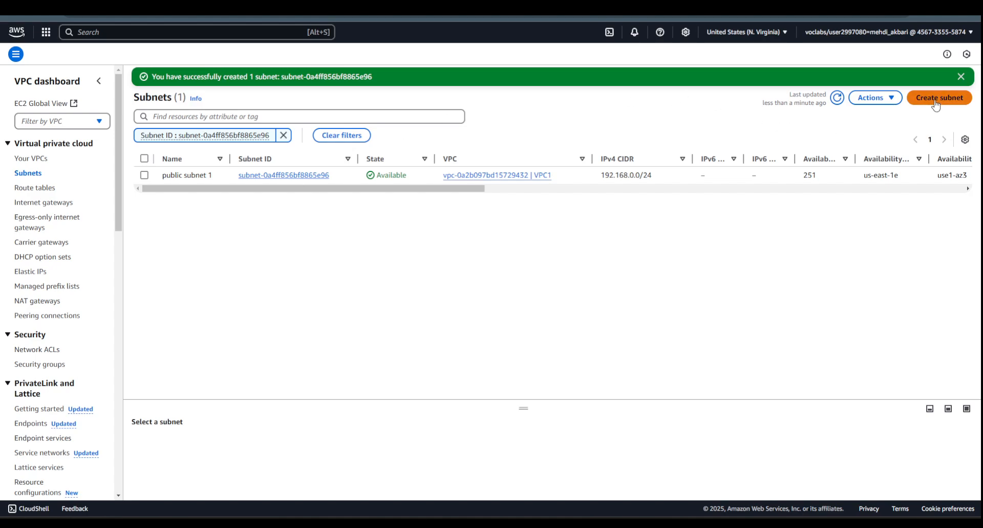
- Rename the Work Public Subnet in VPC2 to "Private subnet 1" in the full subnet list
{"action": "left_click", "coordinate": [30, 175]}
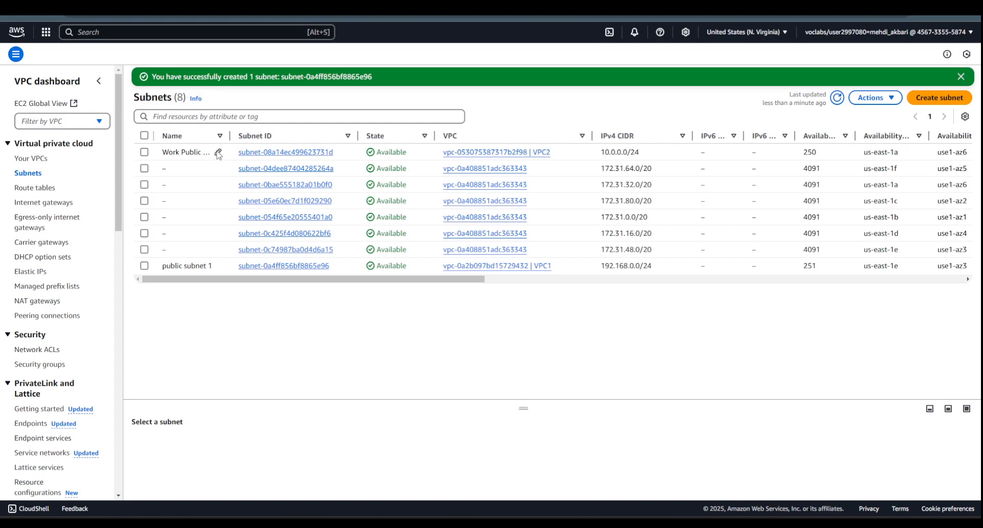
{"action": "left_click", "coordinate": [218, 153]}
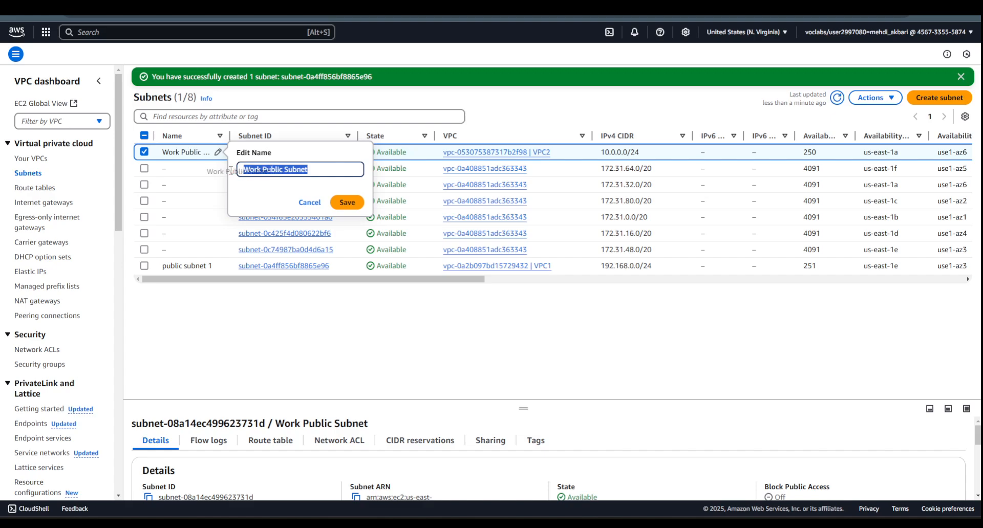
{"action": "left_click_drag", "start_coordinate": [243, 170], "coordinate": [285, 167]}
{"action": "type", "text": "Private"}
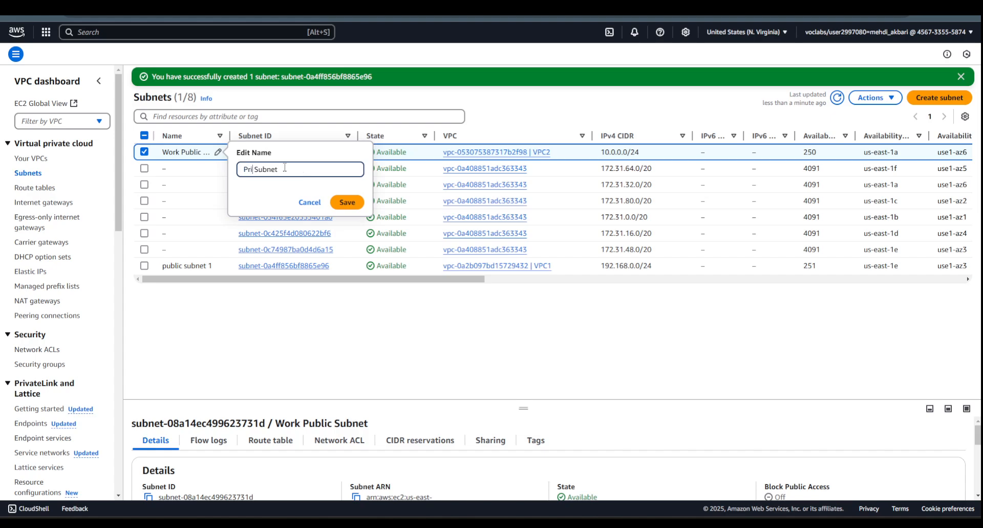
{"action": "key", "text": "Delete"}
{"action": "type", "text": "s"}
{"action": "type", "text": "1"}
{"action": "left_click", "coordinate": [347, 202]}
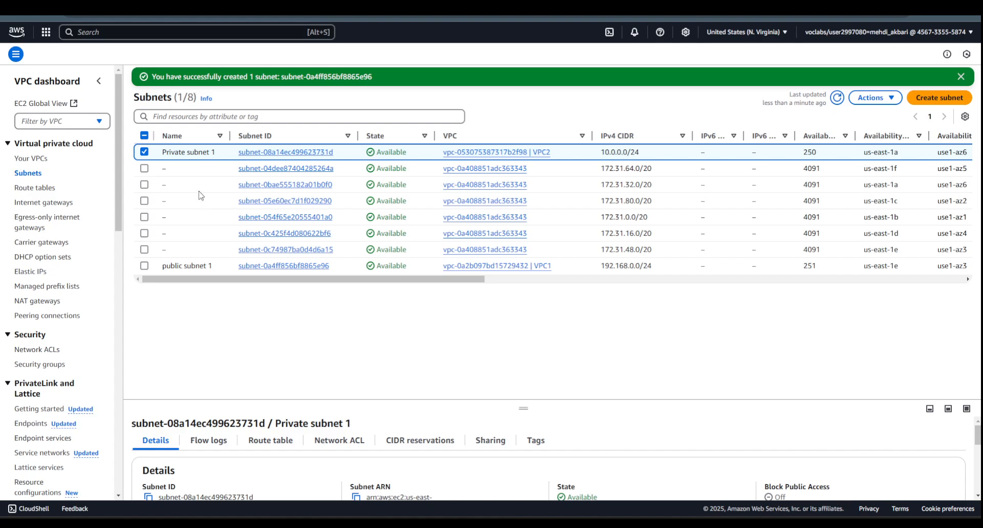
- Capitalise the name of the VPC1 subnet so it reads "Public subnet 1"
{"action": "left_click", "coordinate": [218, 265]}
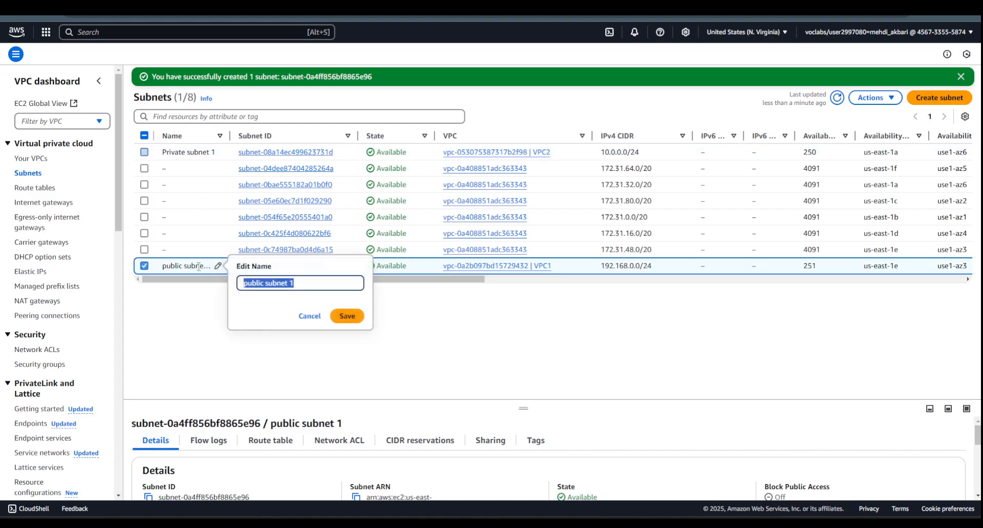
{"action": "left_click", "coordinate": [249, 288]}
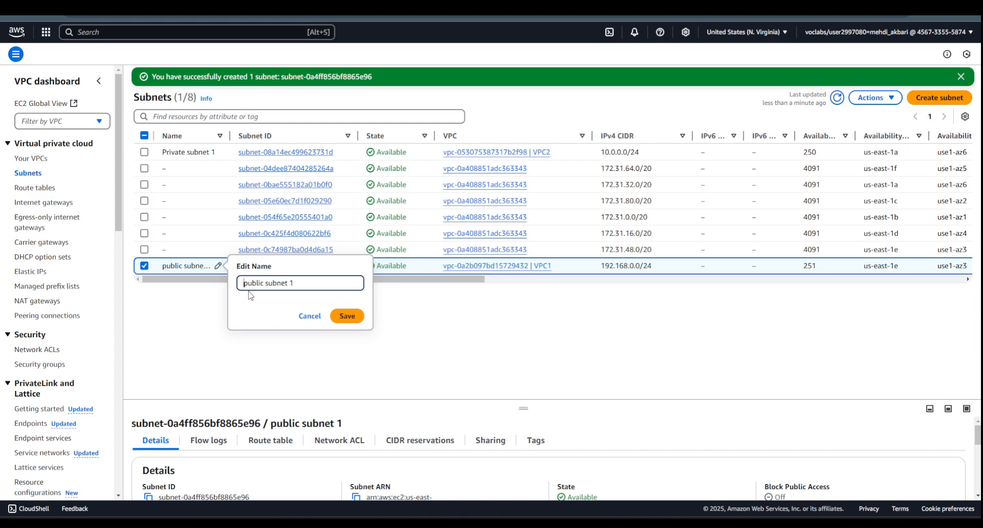
{"action": "key", "text": "Delete"}
{"action": "type", "text": "P"}
{"action": "left_click", "coordinate": [347, 316]}
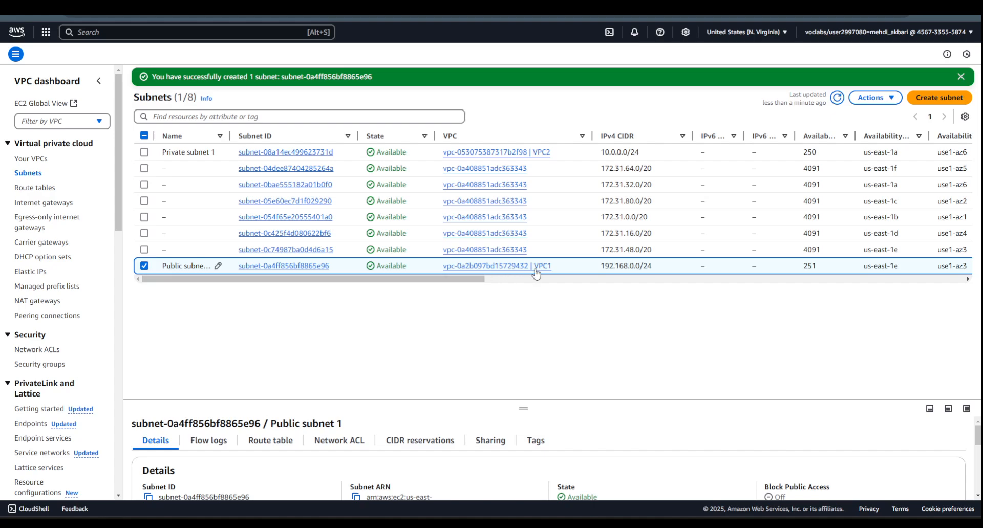
- Examine the routes of the 172.31.0.0/16 VPC's main route table and compare the route table list with the VPC list
{"action": "left_click", "coordinate": [34, 191]}
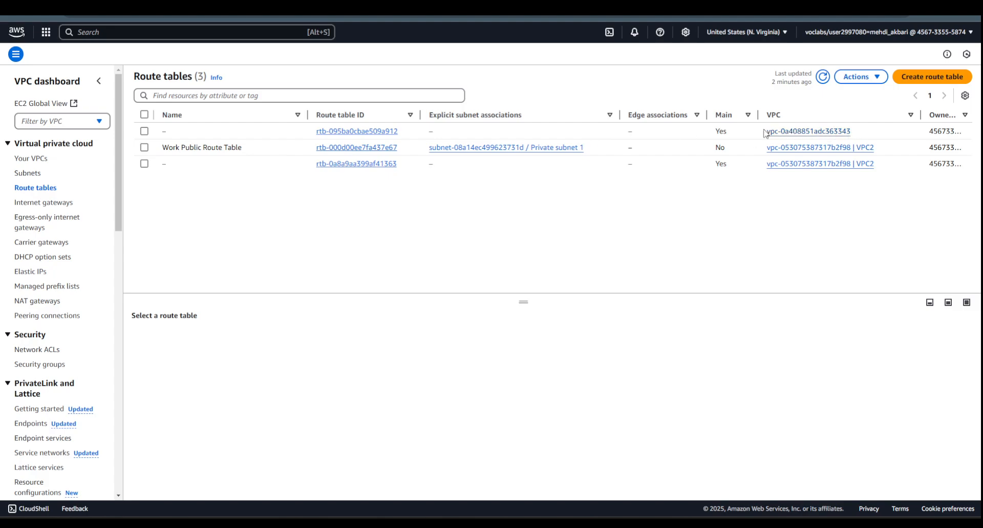
{"action": "left_click", "coordinate": [356, 131]}
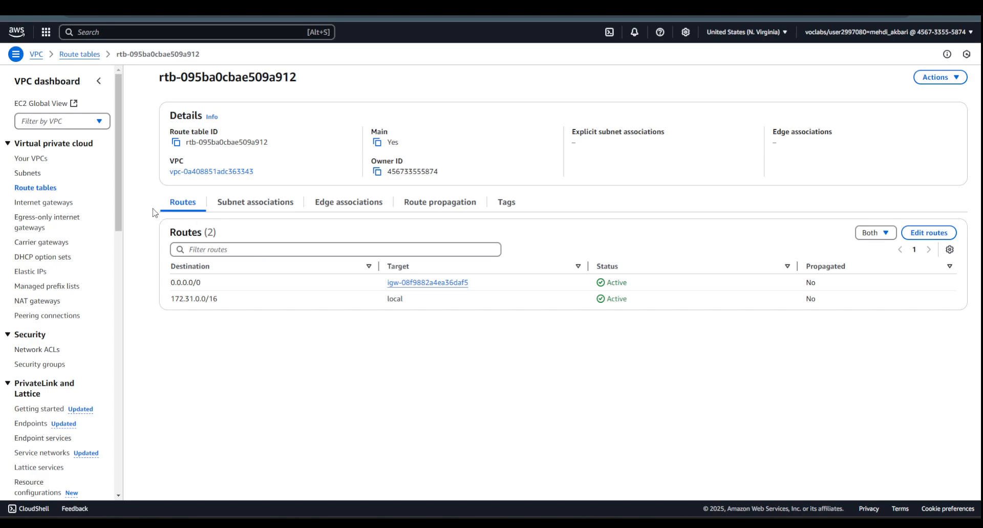
{"action": "left_click", "coordinate": [39, 188]}
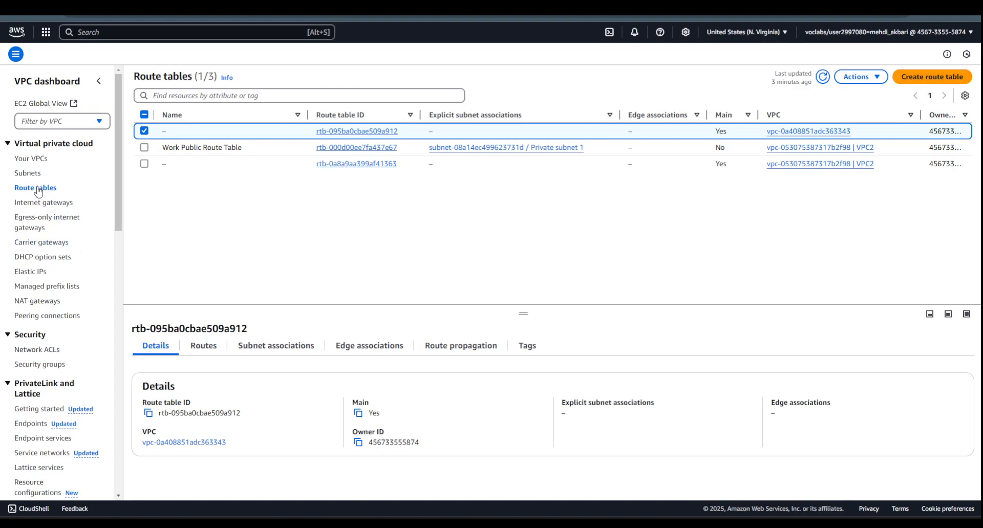
{"action": "left_click", "coordinate": [37, 160]}
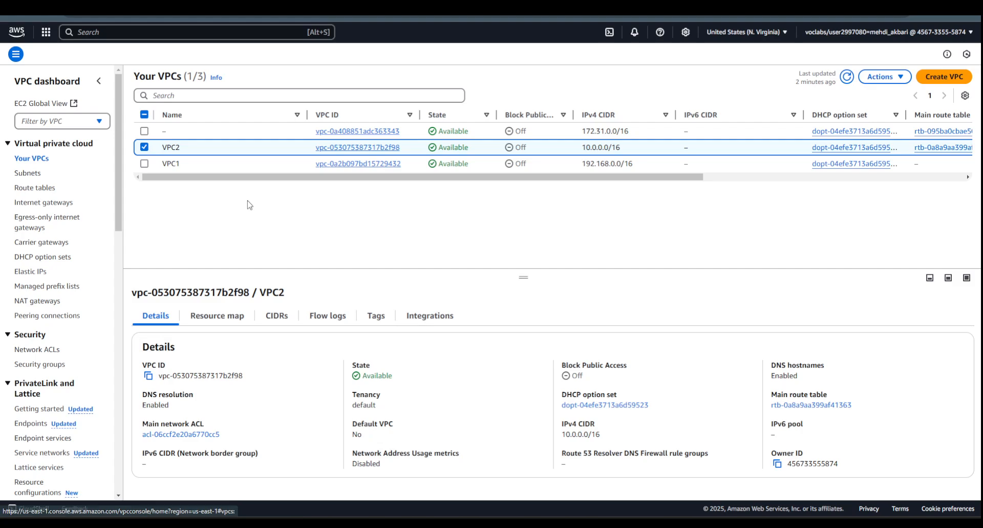
{"action": "left_click", "coordinate": [145, 147]}
{"action": "left_click", "coordinate": [33, 188]}
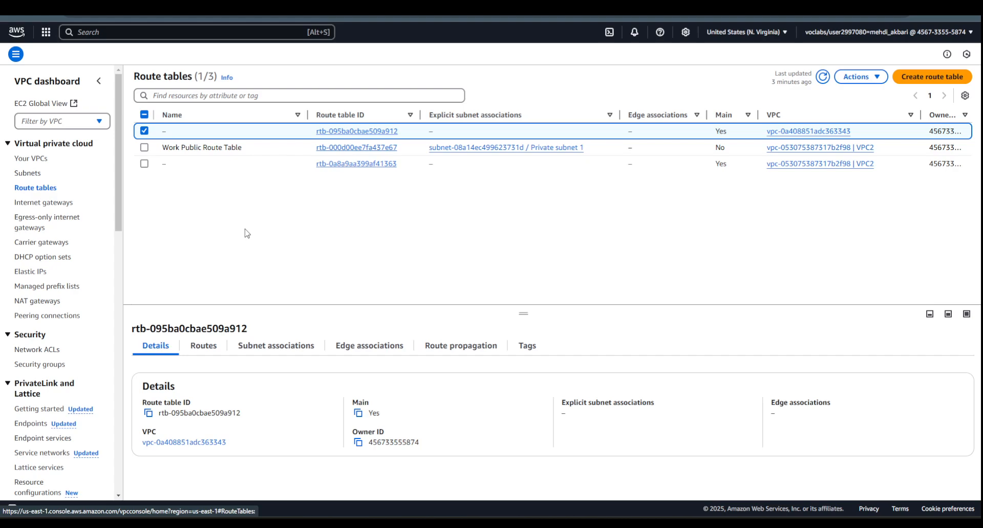
- Refresh the route table list and examine the routes of VPC1's main route table, leaving them unedited
{"action": "left_click", "coordinate": [823, 76]}
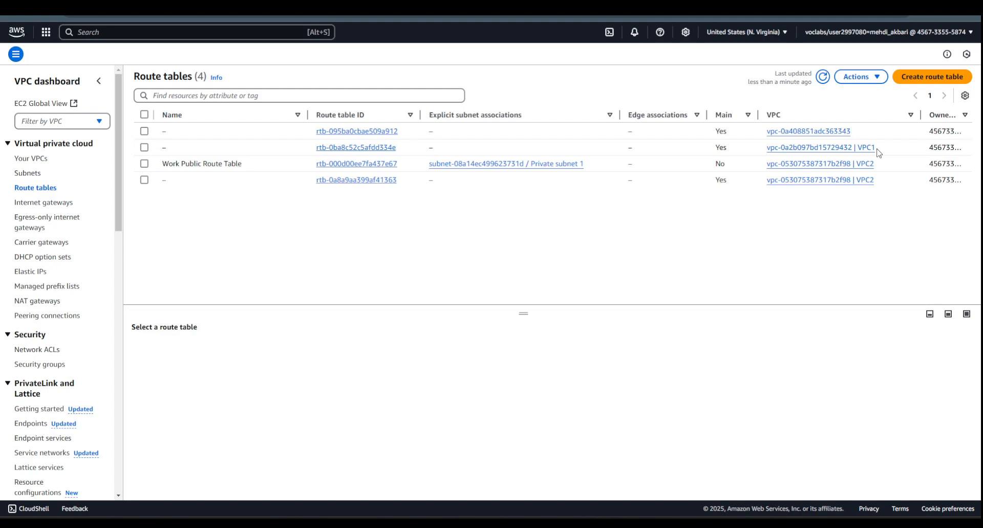
{"action": "left_click", "coordinate": [377, 149]}
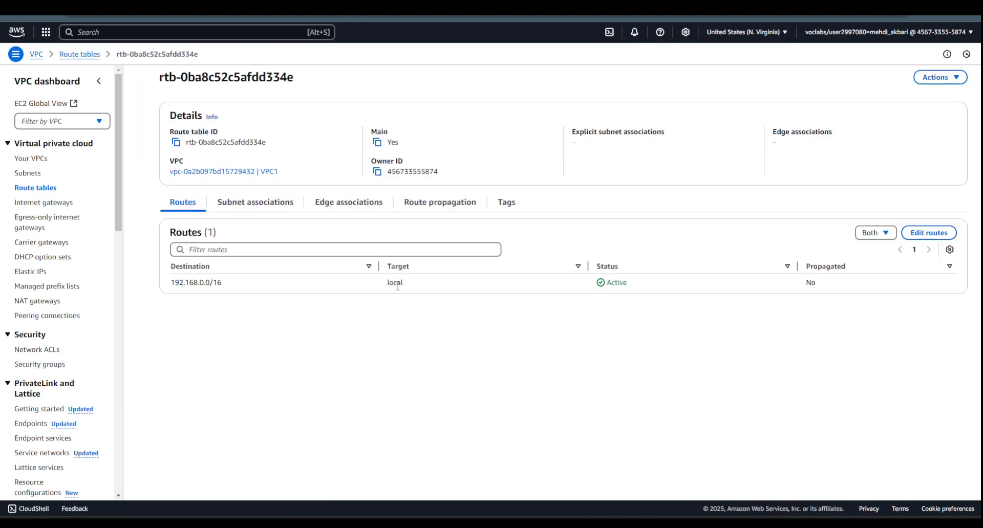
{"action": "left_click", "coordinate": [928, 233]}
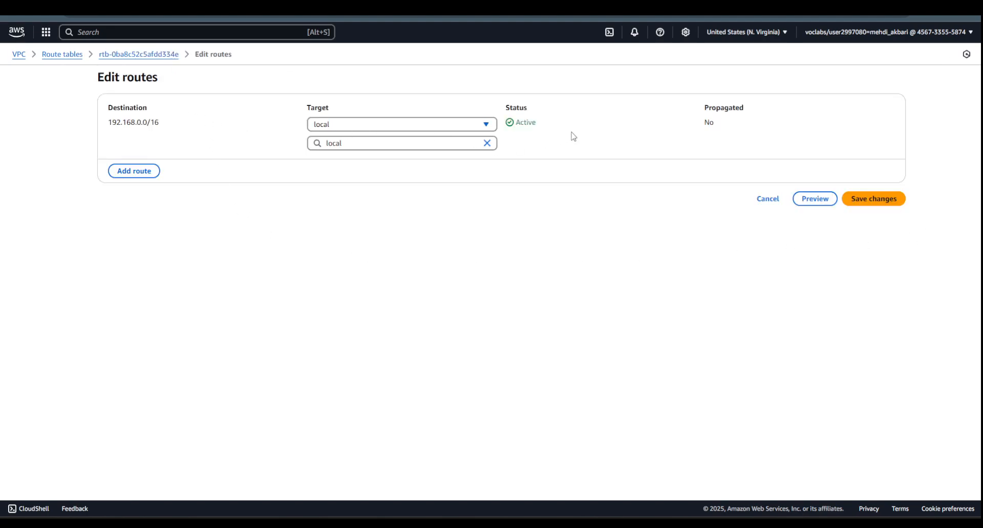
{"action": "left_click", "coordinate": [770, 200]}
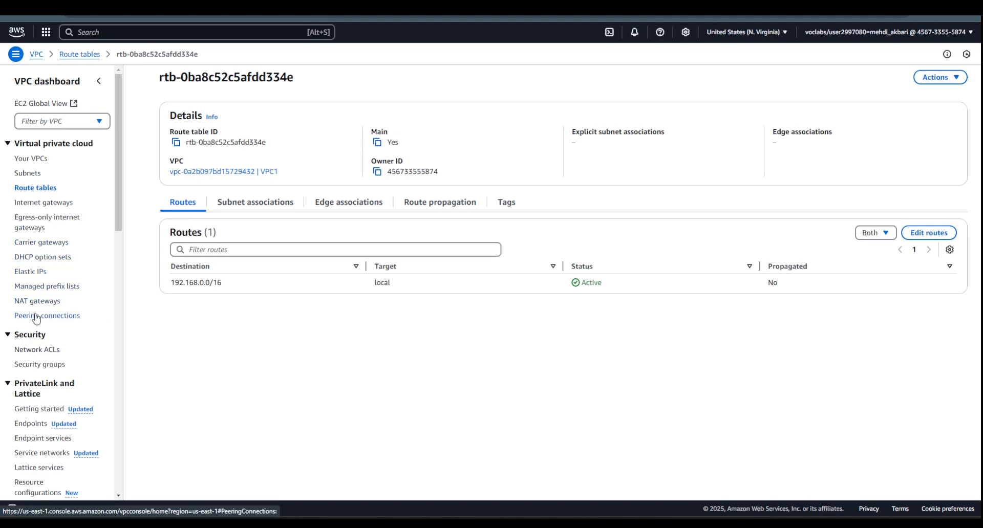
- Create an internet gateway named myvpc1IGW
{"action": "left_click", "coordinate": [54, 204]}
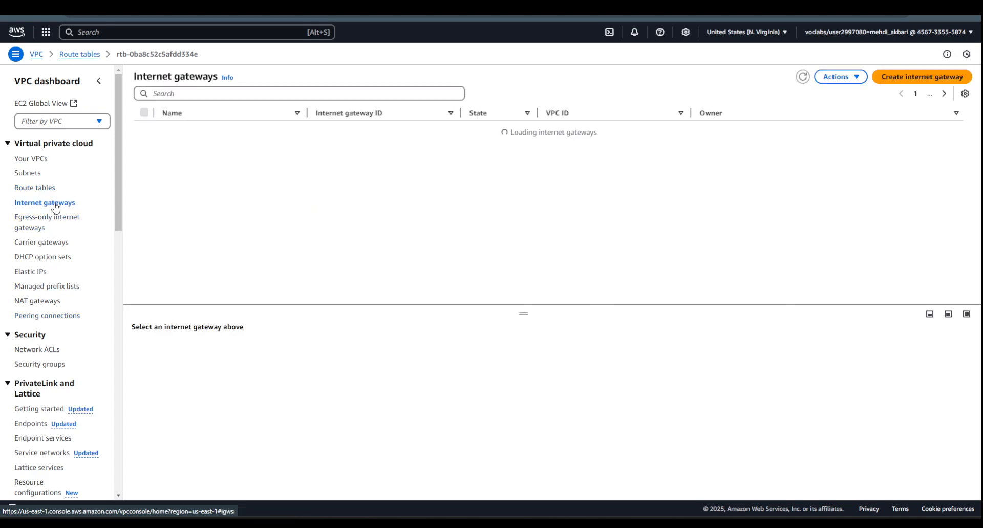
{"action": "left_click", "coordinate": [893, 80]}
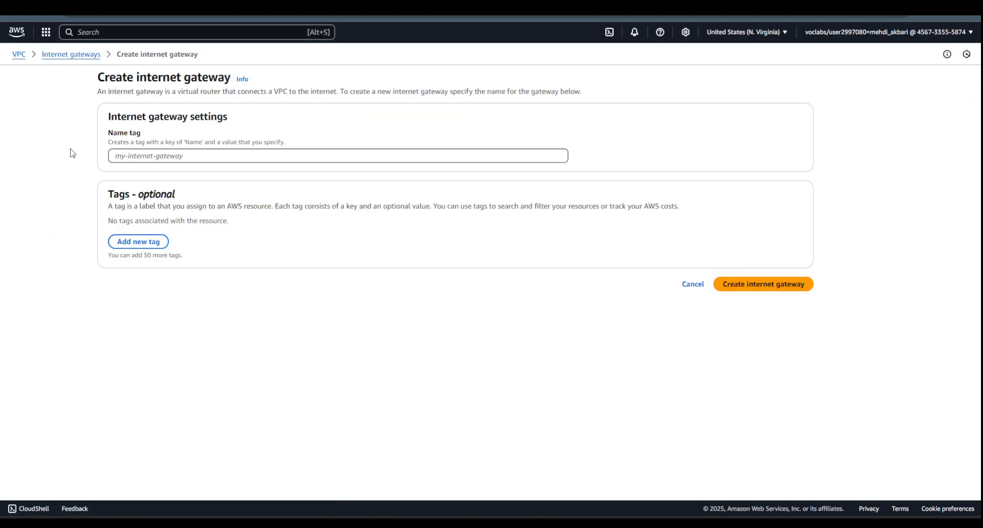
{"action": "left_click", "coordinate": [148, 156]}
{"action": "type", "text": "m"}
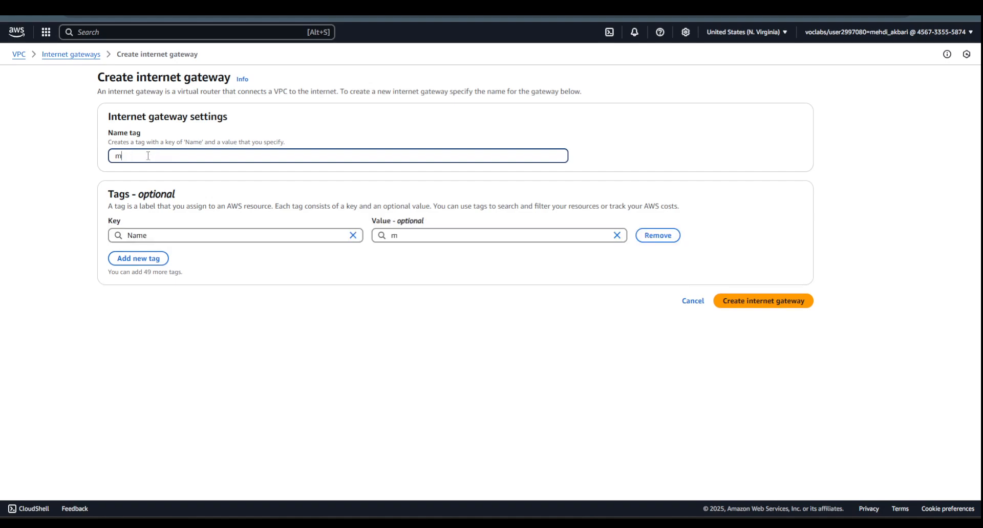
{"action": "type", "text": "yvpc1I"}
{"action": "type", "text": "GW"}
{"action": "left_click", "coordinate": [752, 301]}
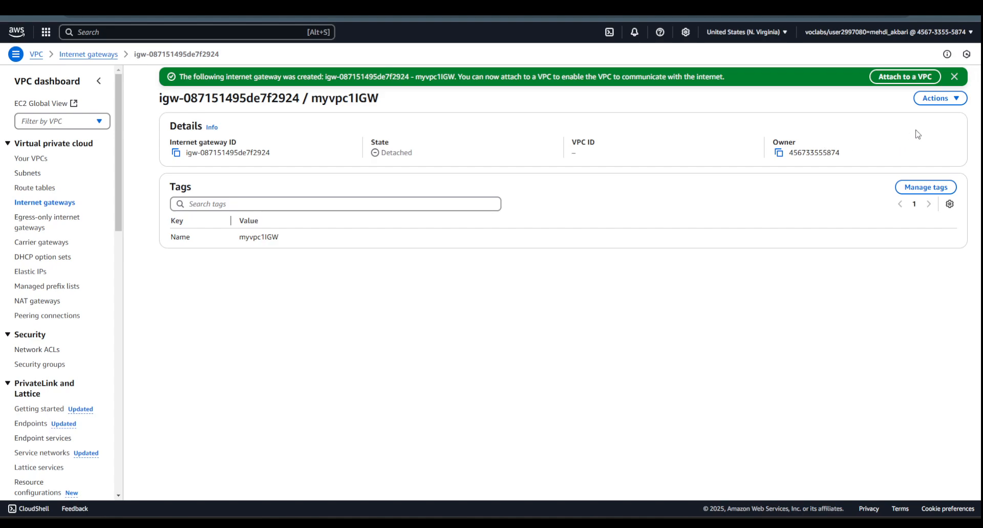
- Attach the myvpc1IGW internet gateway to VPC1
{"action": "left_click", "coordinate": [938, 98]}
{"action": "left_click", "coordinate": [907, 118]}
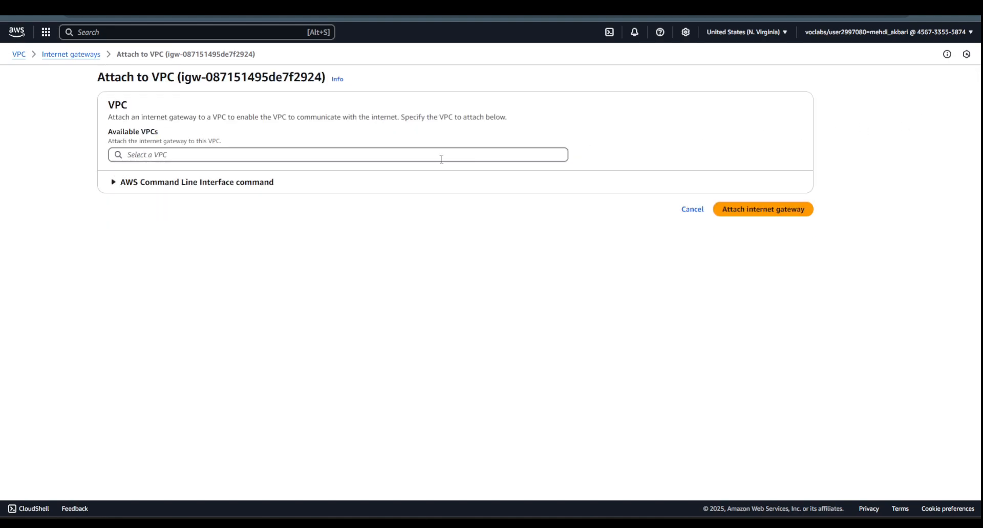
{"action": "left_click", "coordinate": [333, 156]}
{"action": "left_click", "coordinate": [271, 172]}
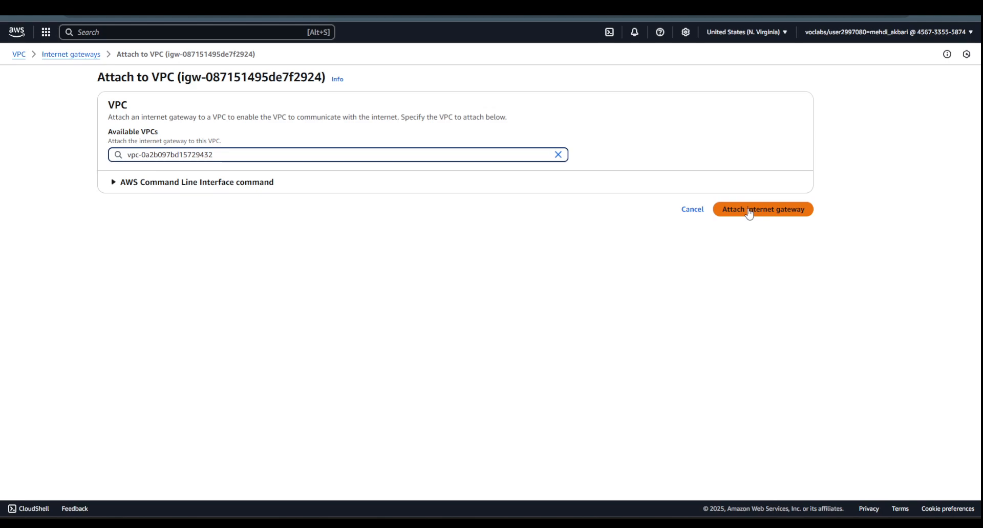
{"action": "left_click", "coordinate": [462, 157]}
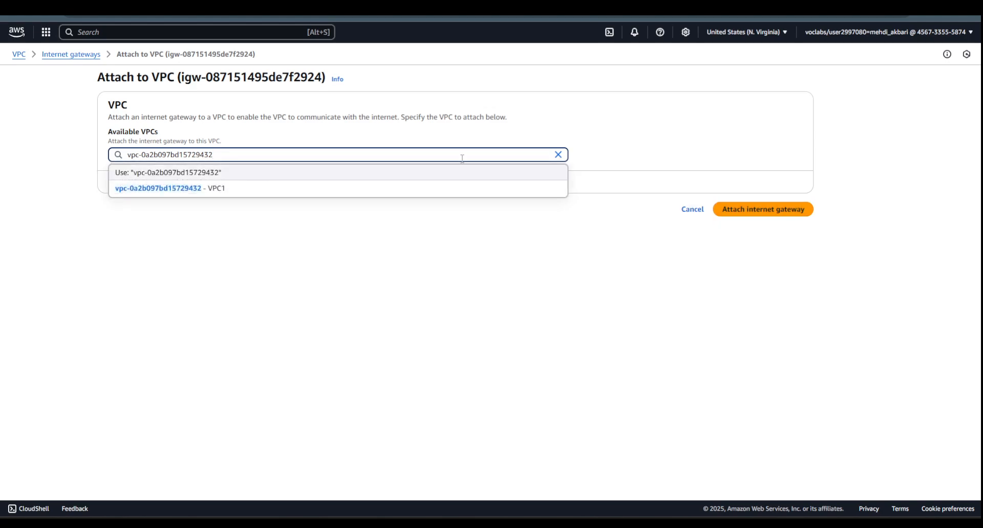
{"action": "left_click", "coordinate": [732, 210]}
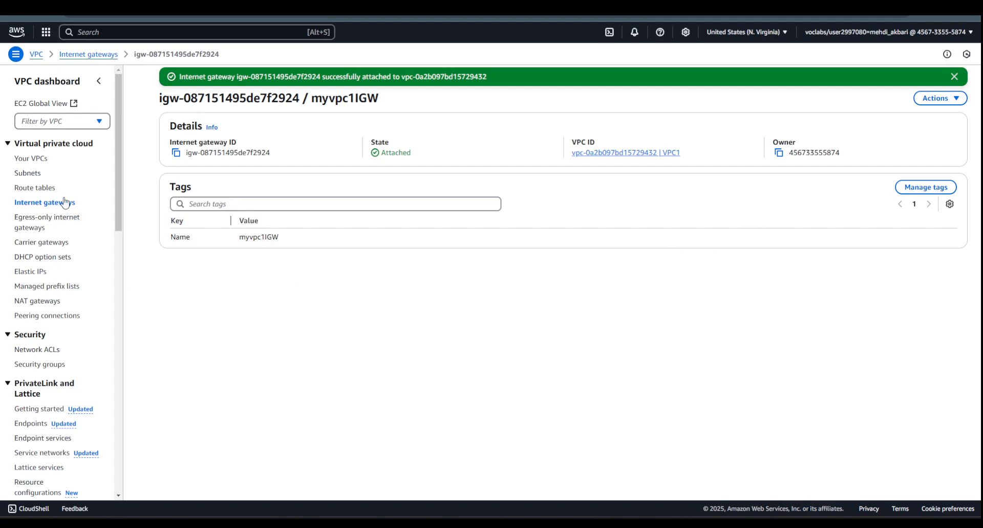
- Add a 0.0.0.0/0 route targeting the myvpc1IGW internet gateway to VPC1's main route table and save it
{"action": "left_click", "coordinate": [37, 189]}
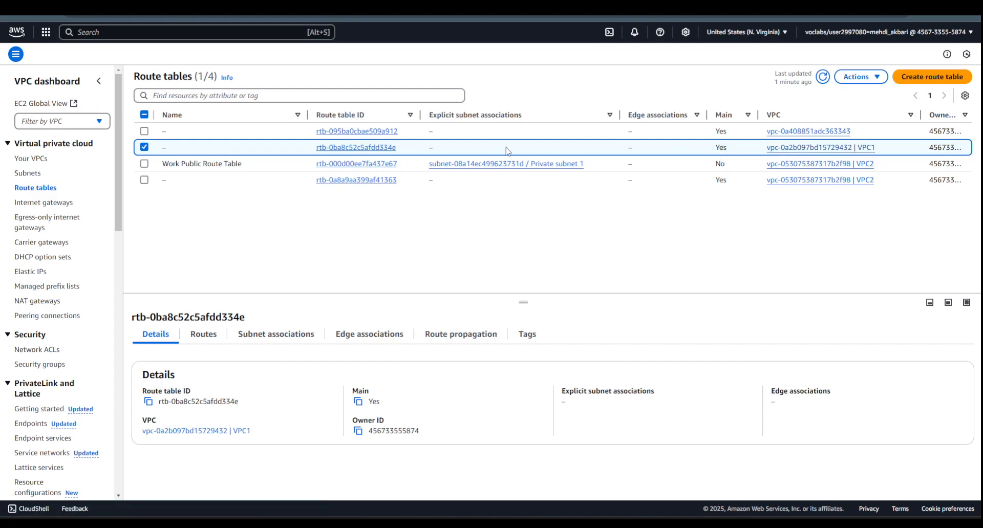
{"action": "left_click", "coordinate": [353, 149]}
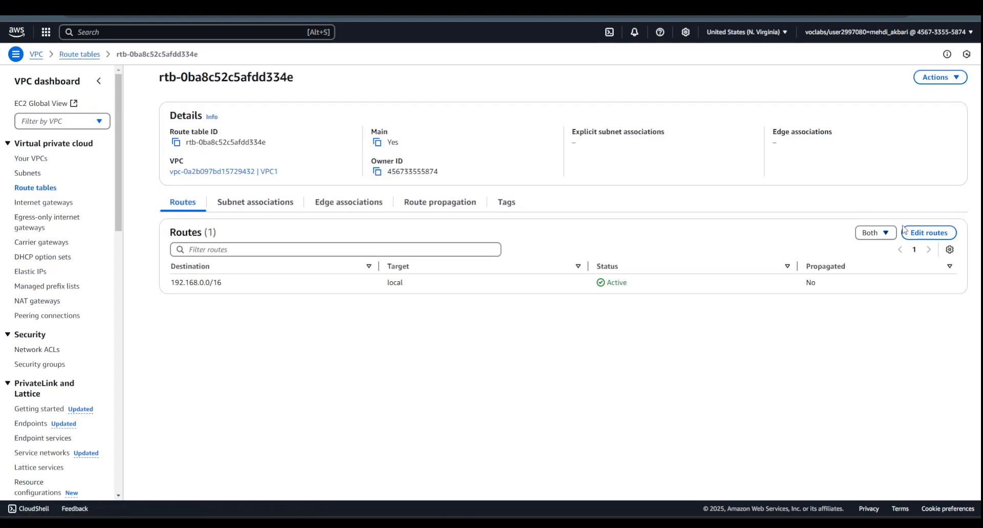
{"action": "left_click", "coordinate": [928, 232]}
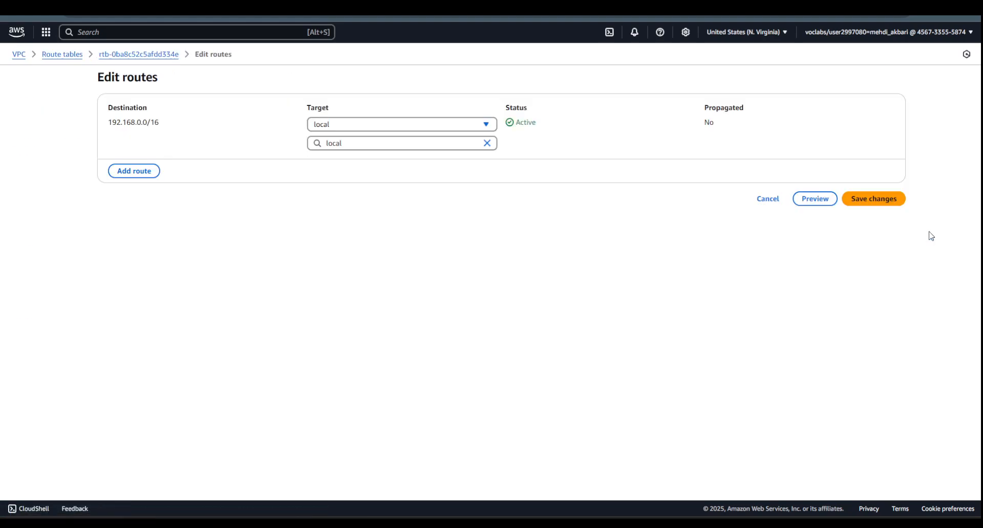
{"action": "left_click", "coordinate": [146, 171]}
{"action": "left_click", "coordinate": [135, 162]}
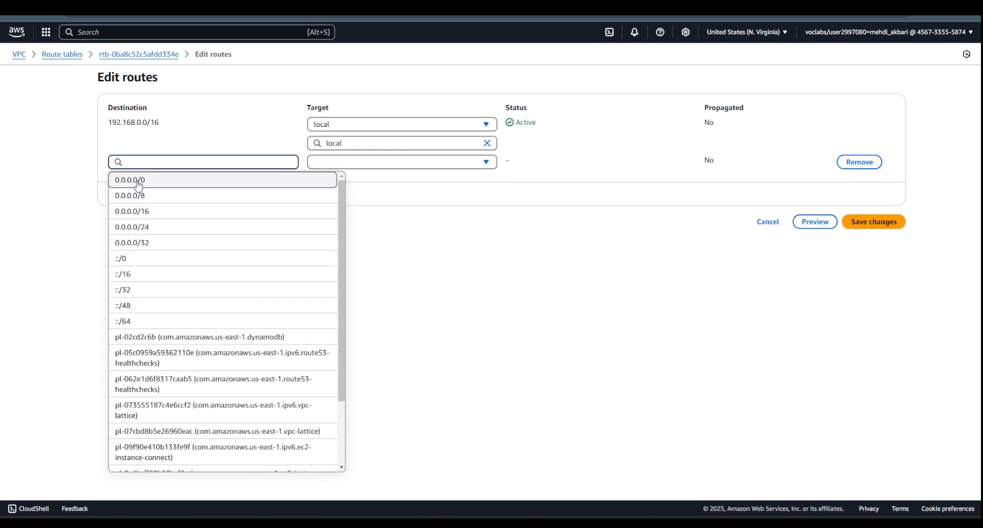
{"action": "left_click", "coordinate": [137, 184]}
{"action": "left_click", "coordinate": [345, 162]}
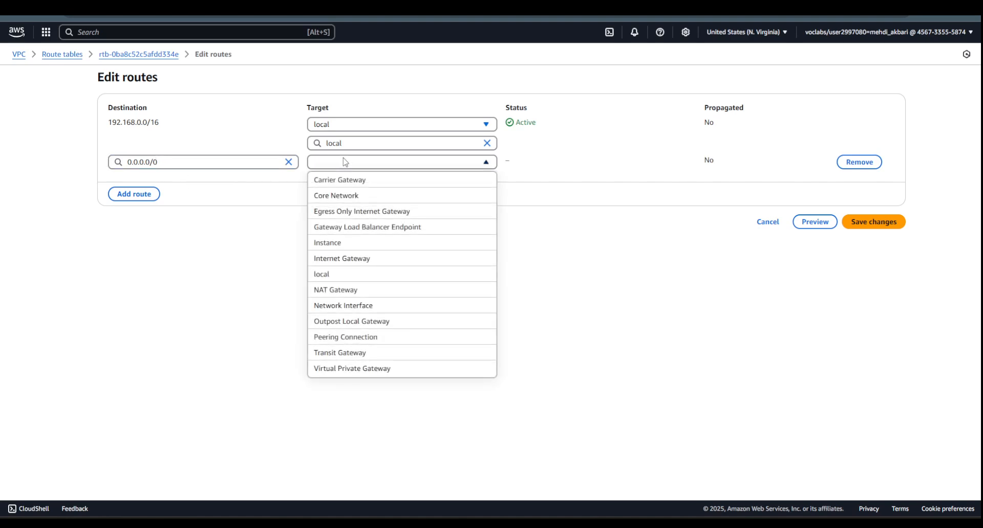
{"action": "left_click", "coordinate": [355, 261]}
{"action": "left_click", "coordinate": [357, 181]}
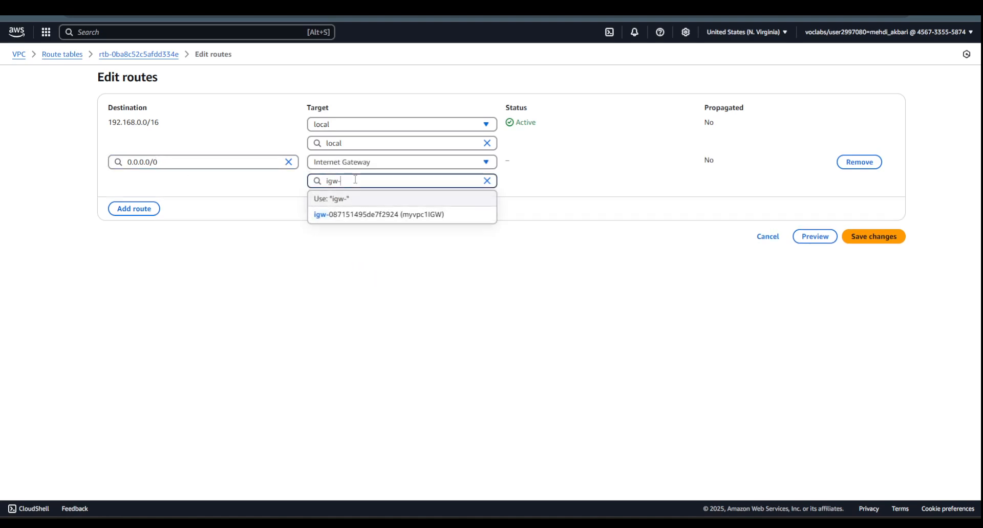
{"action": "left_click", "coordinate": [360, 215]}
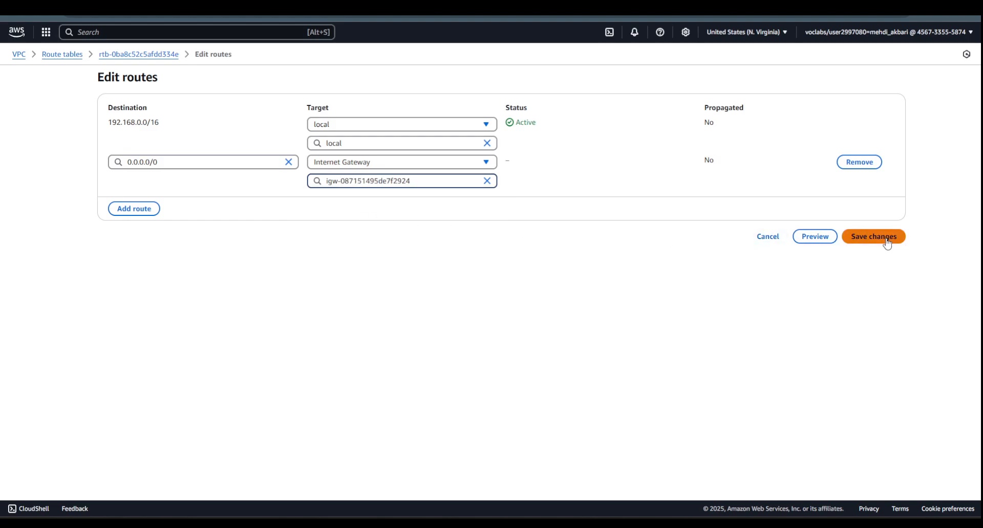
{"action": "left_click", "coordinate": [886, 244]}
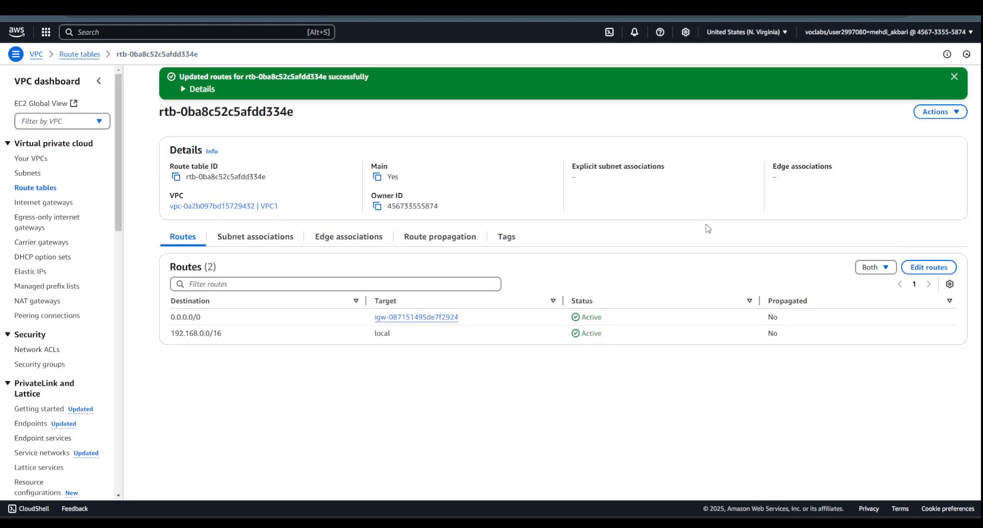
- Explicitly associate Public subnet 1 with VPC1's main route table and check the association in the route table and subnet lists
{"action": "left_click", "coordinate": [253, 242]}
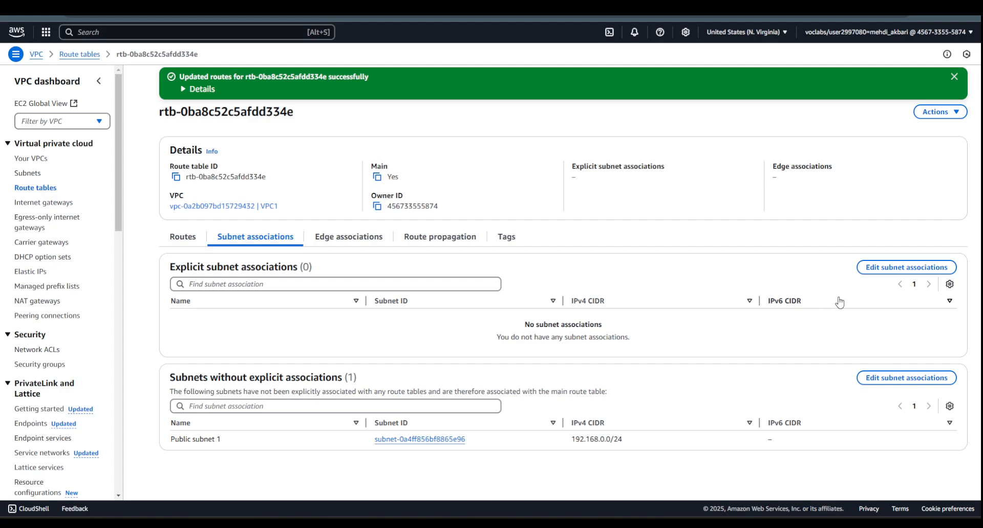
{"action": "left_click", "coordinate": [903, 268]}
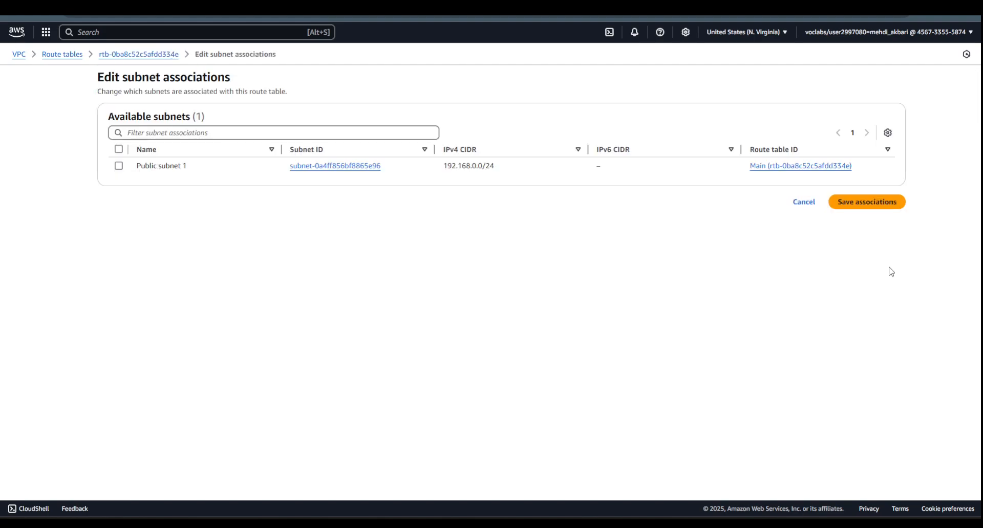
{"action": "left_click", "coordinate": [118, 166]}
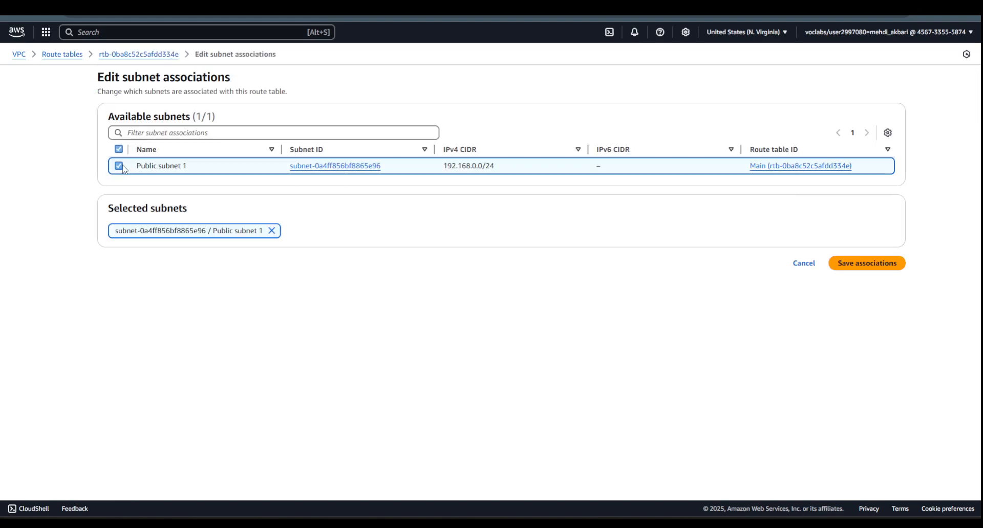
{"action": "left_click", "coordinate": [851, 264]}
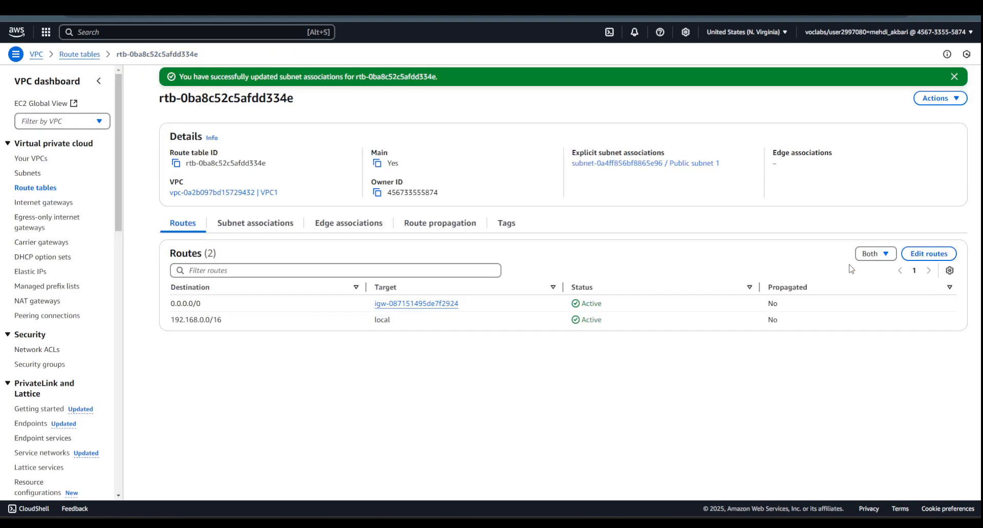
{"action": "left_click", "coordinate": [250, 225]}
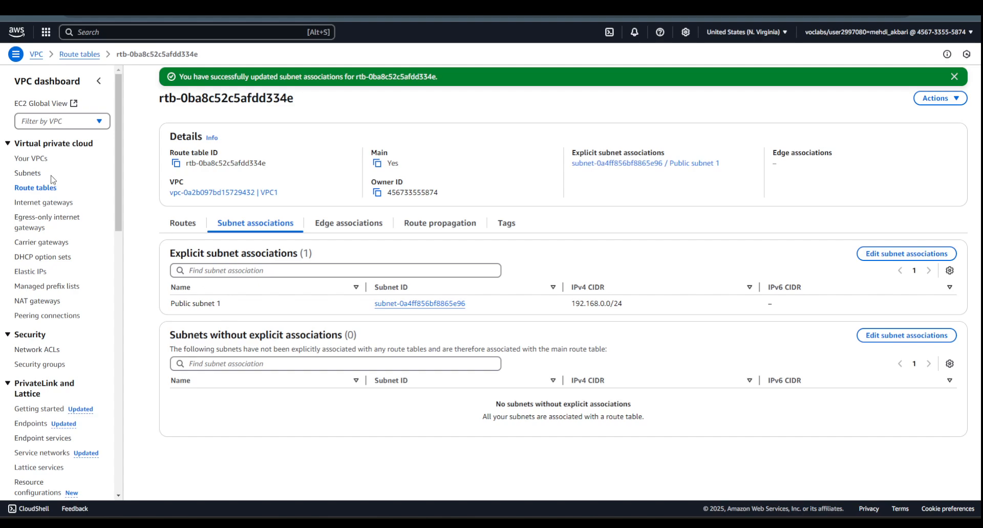
{"action": "left_click", "coordinate": [40, 190]}
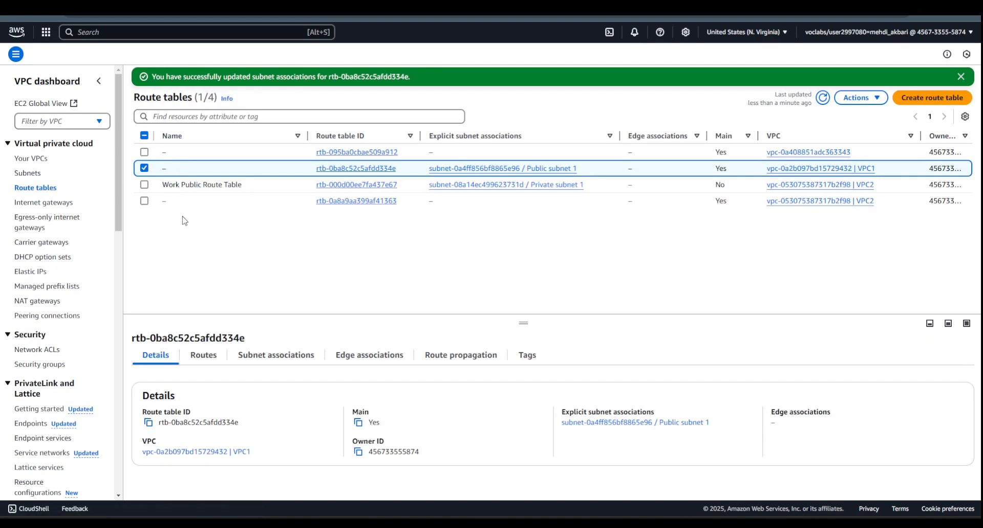
{"action": "left_click", "coordinate": [35, 174]}
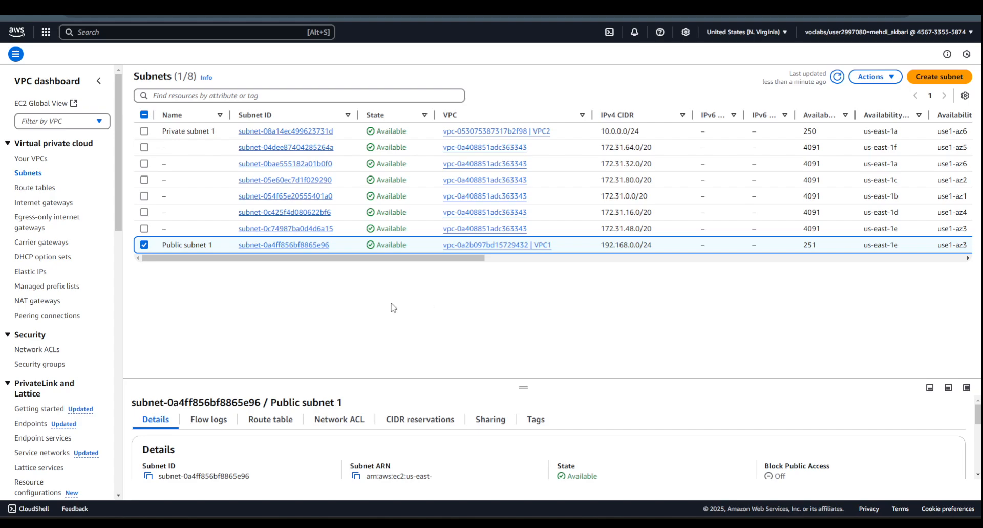
- Switch to EC2 in a new browser tab and start launching an instance named instance1
{"action": "left_click", "coordinate": [46, 32]}
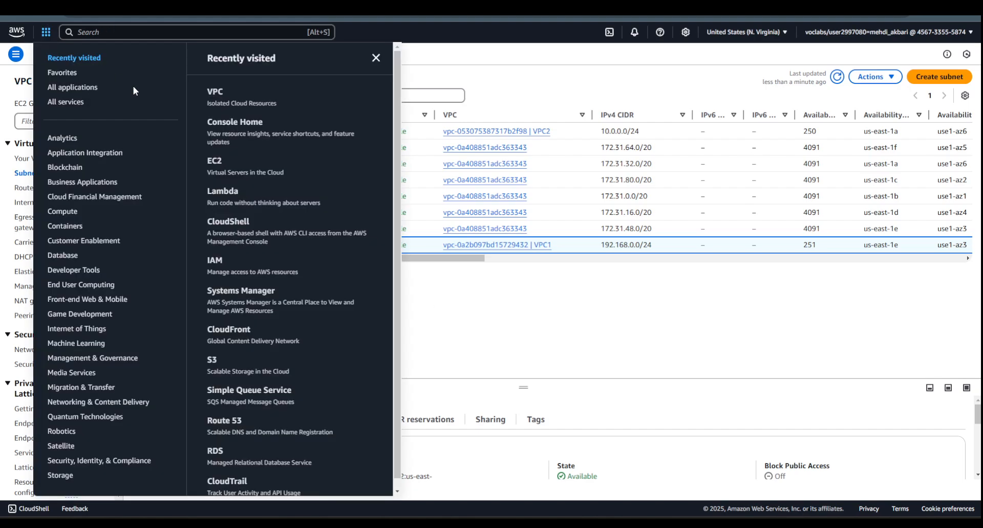
{"action": "right_click", "coordinate": [217, 160]}
{"action": "left_click", "coordinate": [234, 170]}
{"action": "left_click", "coordinate": [274, 5]}
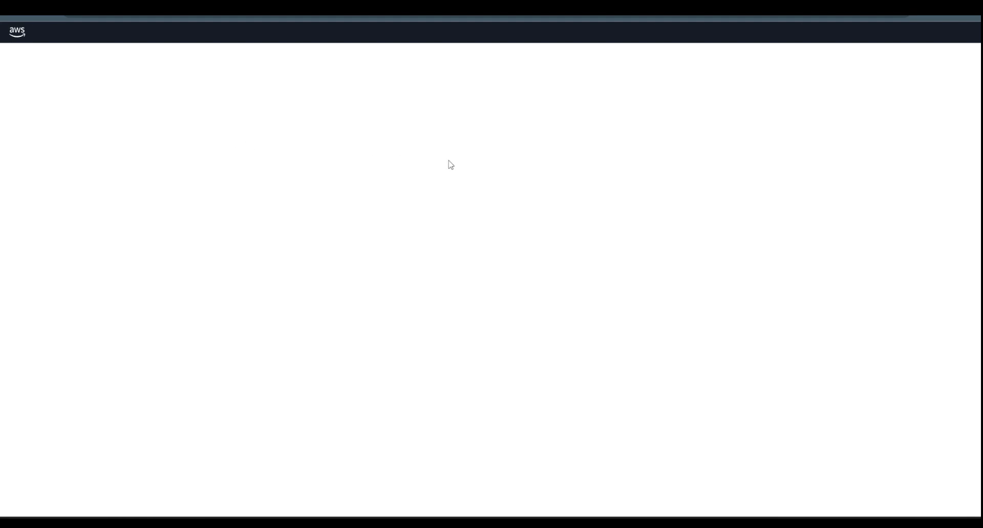
{"action": "left_click", "coordinate": [199, 290]}
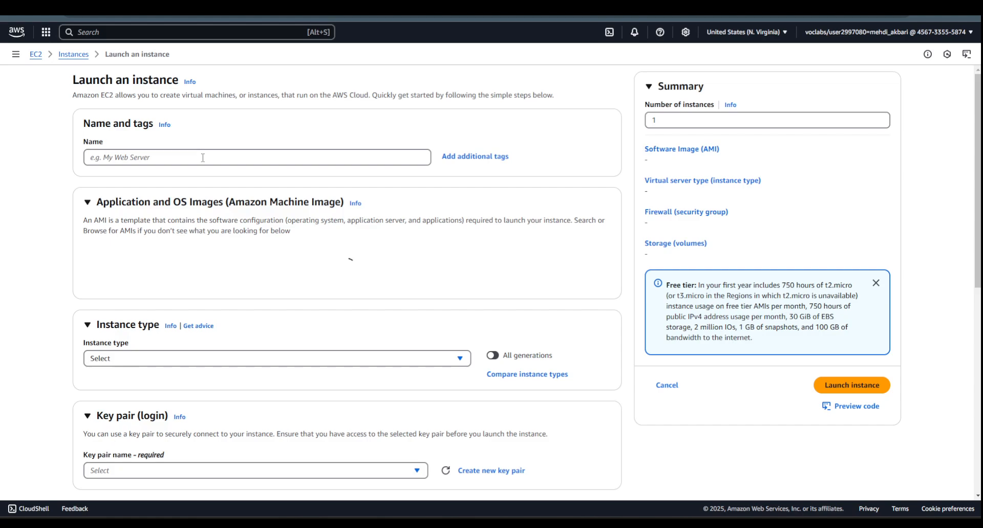
{"action": "left_click", "coordinate": [203, 158]}
{"action": "type", "text": "inst"}
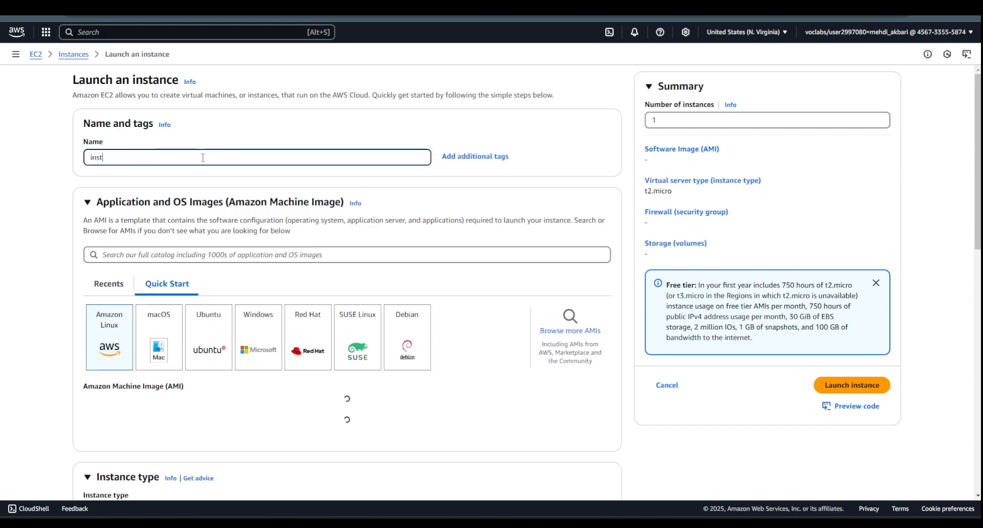
{"action": "type", "text": "ance1"}
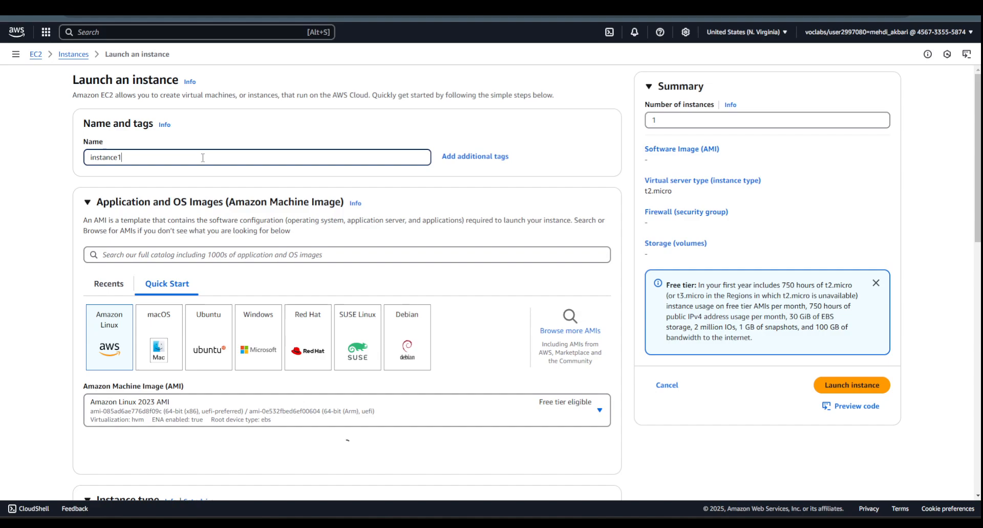
- Select the vockey key pair for instance1 and open its network settings for editing
{"action": "scroll", "coordinate": [129, 313], "scroll_direction": "down", "scroll_amount": 10}
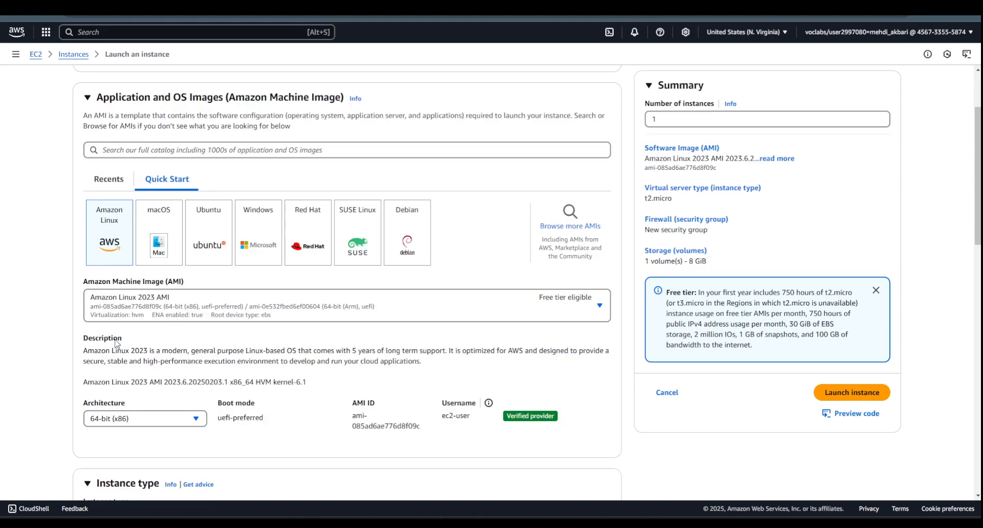
{"action": "scroll", "coordinate": [255, 235], "scroll_direction": "down", "scroll_amount": 1}
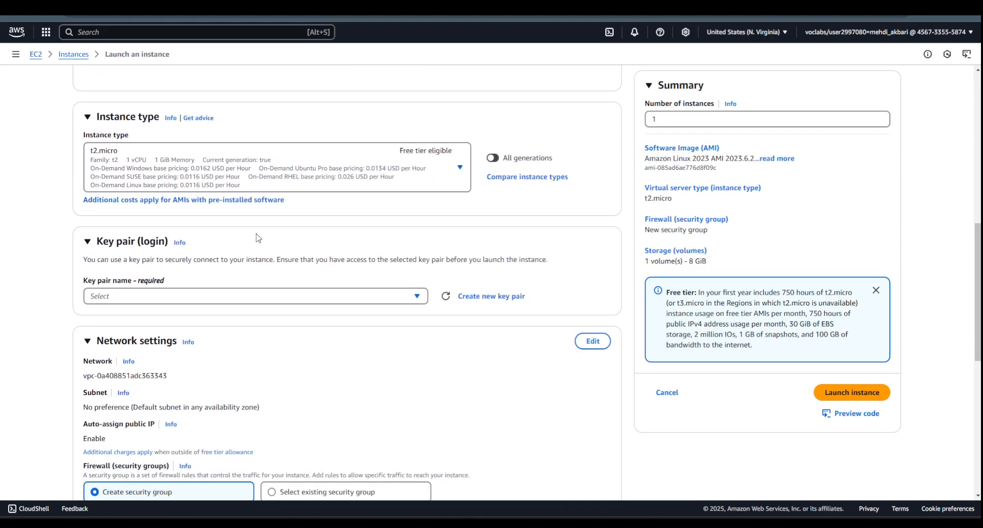
{"action": "scroll", "coordinate": [264, 236], "scroll_direction": "down", "scroll_amount": 2}
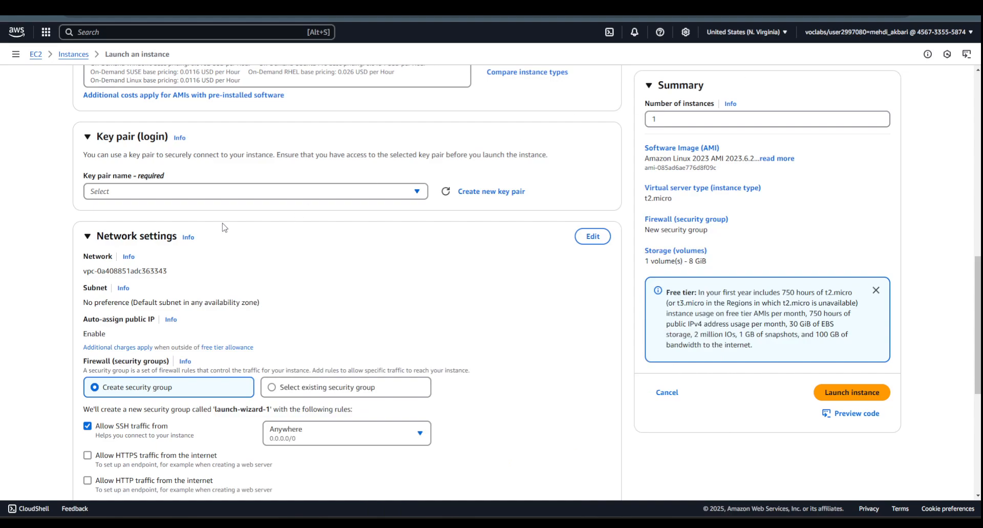
{"action": "left_click", "coordinate": [207, 194]}
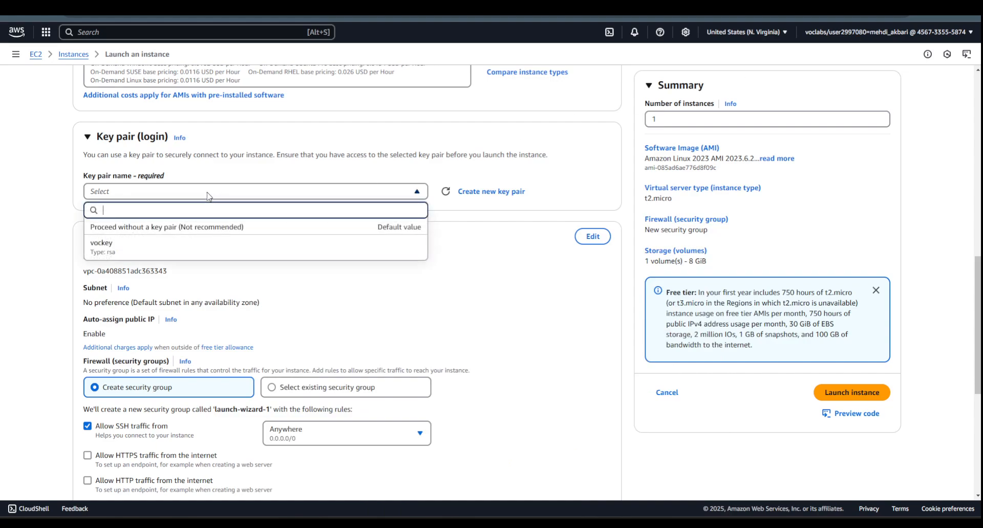
{"action": "left_click", "coordinate": [154, 245]}
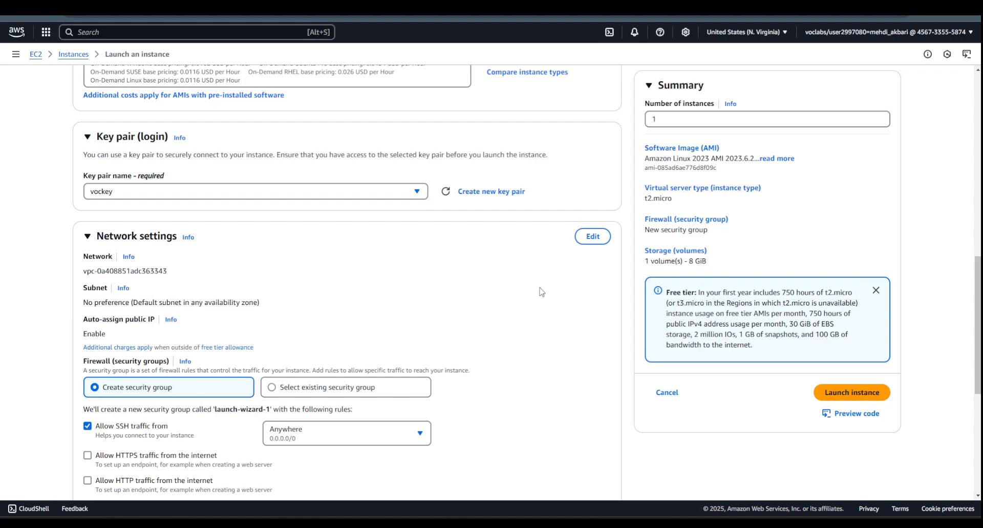
{"action": "left_click", "coordinate": [593, 238]}
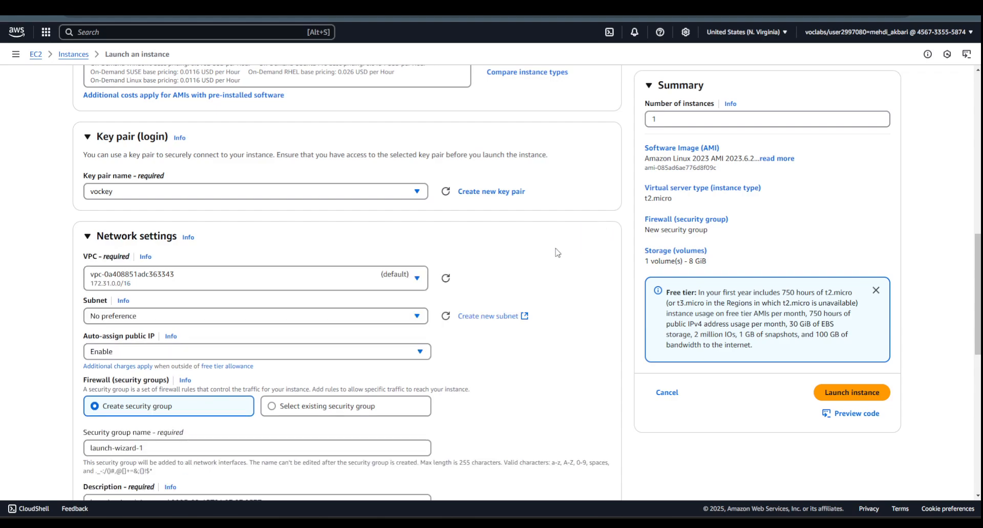
- Place instance1 in VPC1's Public subnet 1 and enable automatic public IP assignment
{"action": "left_click", "coordinate": [343, 283]}
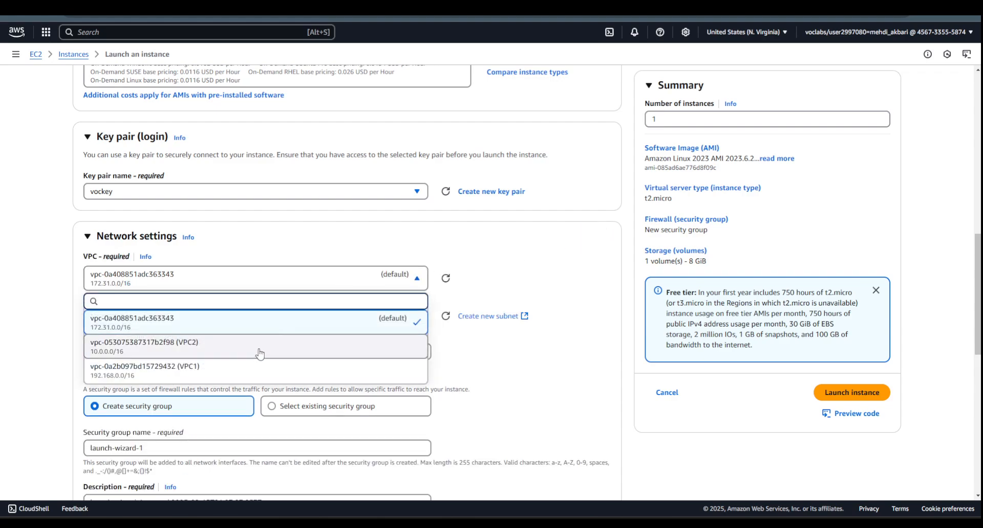
{"action": "left_click", "coordinate": [259, 371]}
{"action": "scroll", "coordinate": [522, 321], "scroll_direction": "down", "scroll_amount": 1}
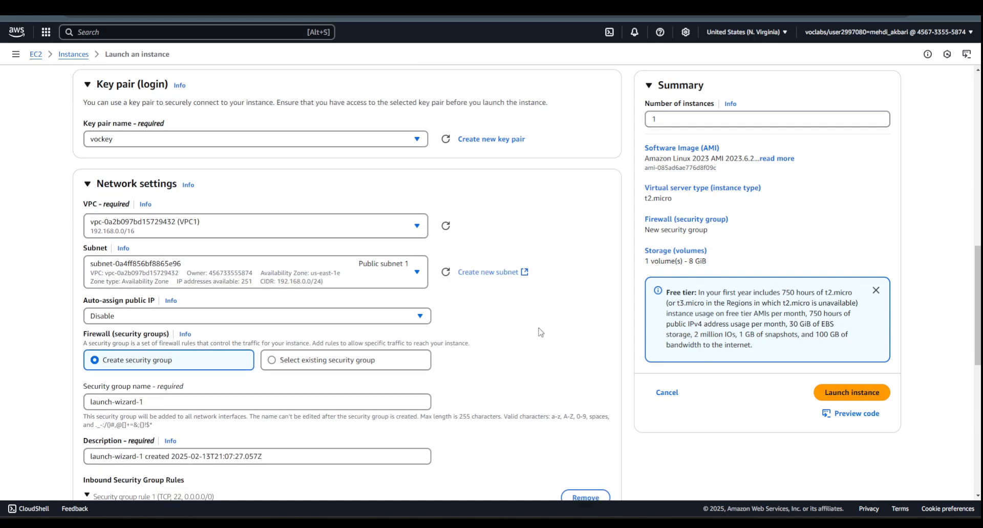
{"action": "scroll", "coordinate": [403, 276], "scroll_direction": "down", "scroll_amount": 1}
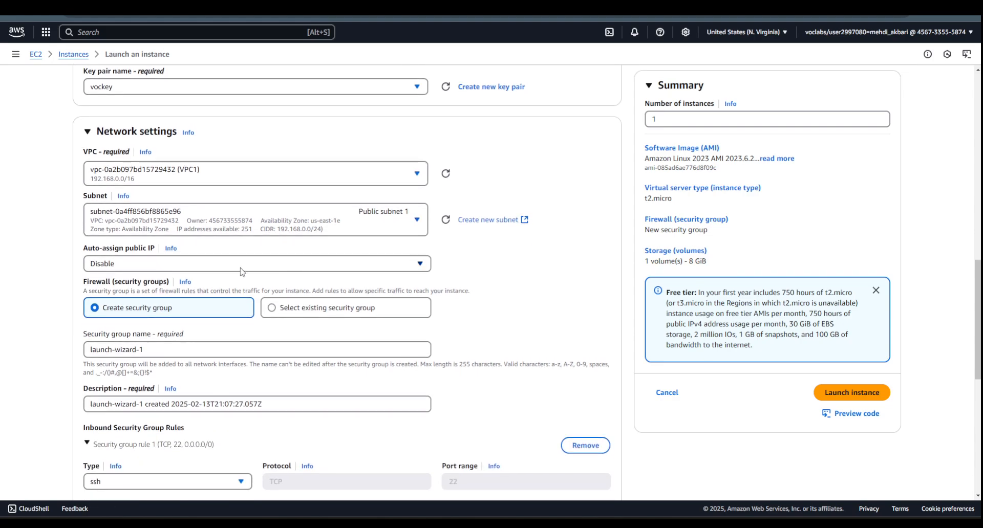
{"action": "left_click", "coordinate": [403, 265]}
{"action": "left_click", "coordinate": [402, 281]}
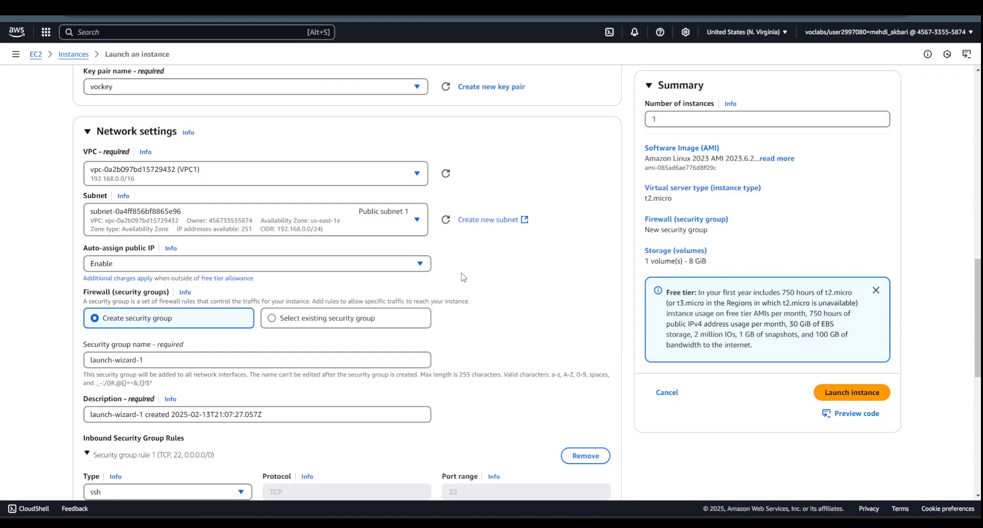
- Keep the new launch-wizard-1 security group with its SSH rule and the default storage, and launch instance1
{"action": "scroll", "coordinate": [463, 278], "scroll_direction": "down", "scroll_amount": 1}
{"action": "scroll", "coordinate": [463, 278], "scroll_direction": "down", "scroll_amount": 1}
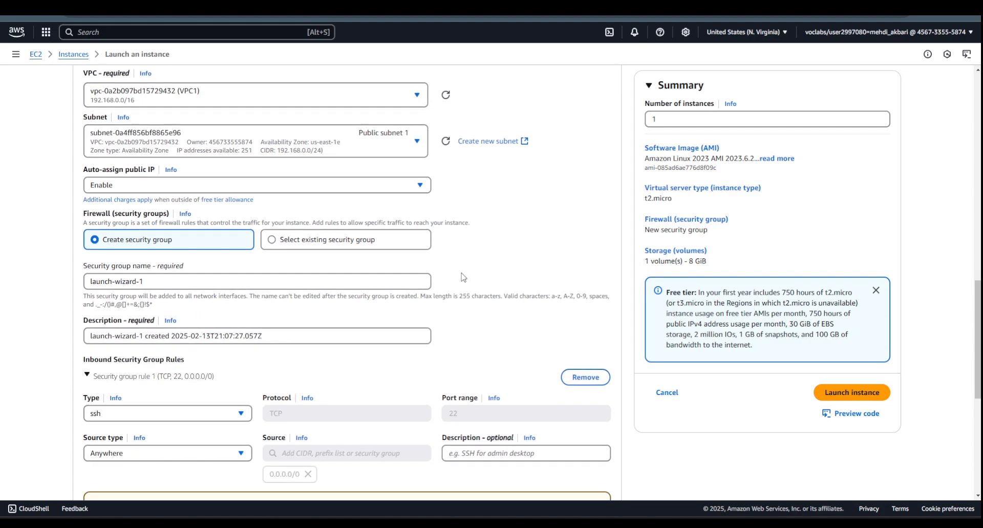
{"action": "scroll", "coordinate": [202, 232], "scroll_direction": "down", "scroll_amount": 3}
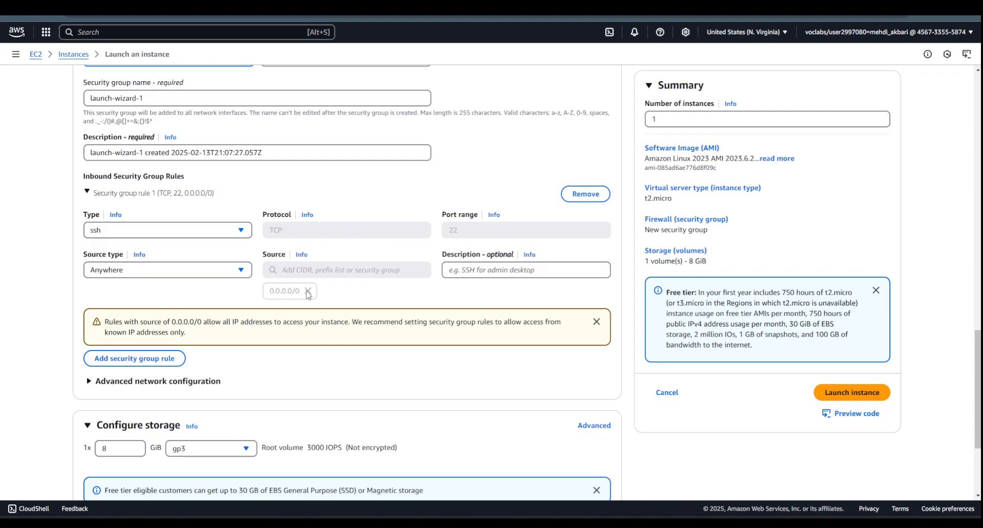
{"action": "scroll", "coordinate": [309, 296], "scroll_direction": "down", "scroll_amount": 2}
{"action": "scroll", "coordinate": [313, 293], "scroll_direction": "down", "scroll_amount": 1}
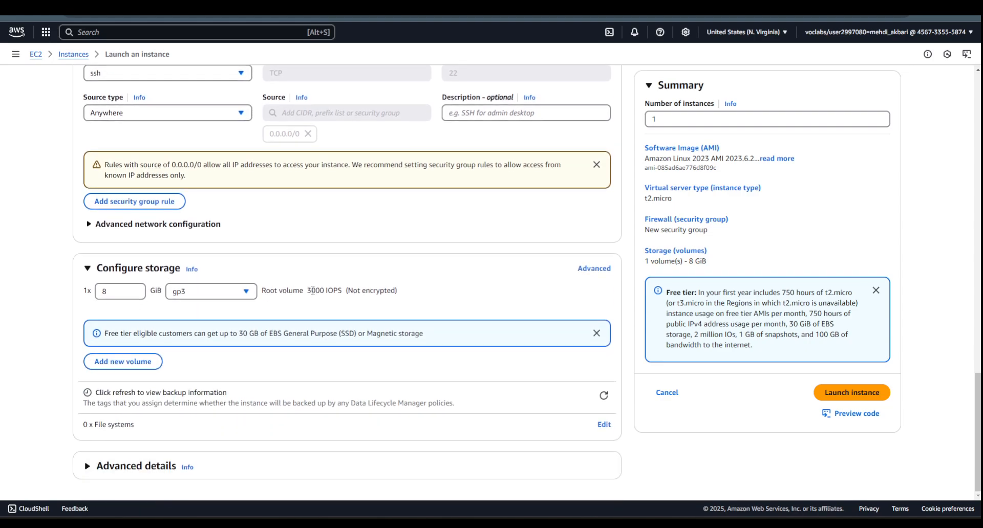
{"action": "left_click", "coordinate": [848, 396]}
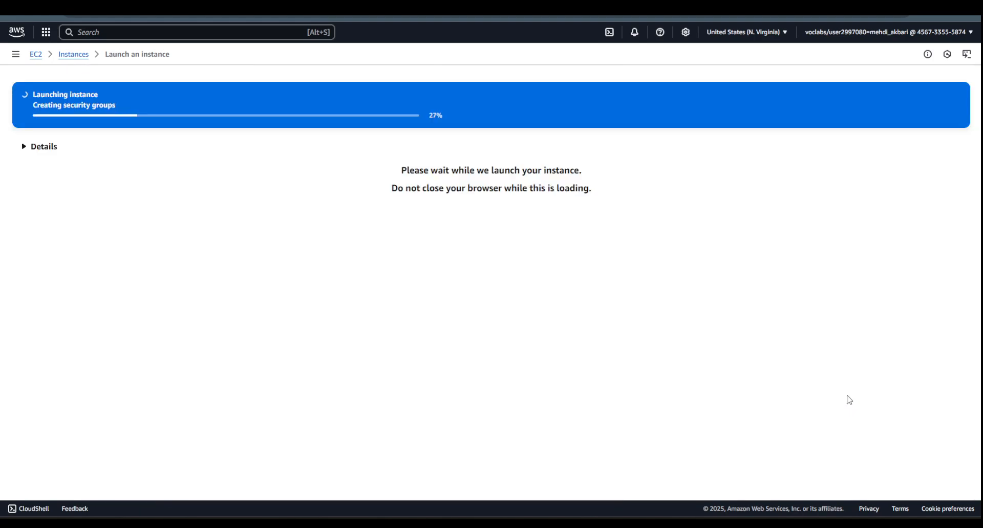
- Return to the EC2 instances list and start launching another instance named instance2
{"action": "left_click", "coordinate": [82, 59]}
{"action": "left_click", "coordinate": [900, 80]}
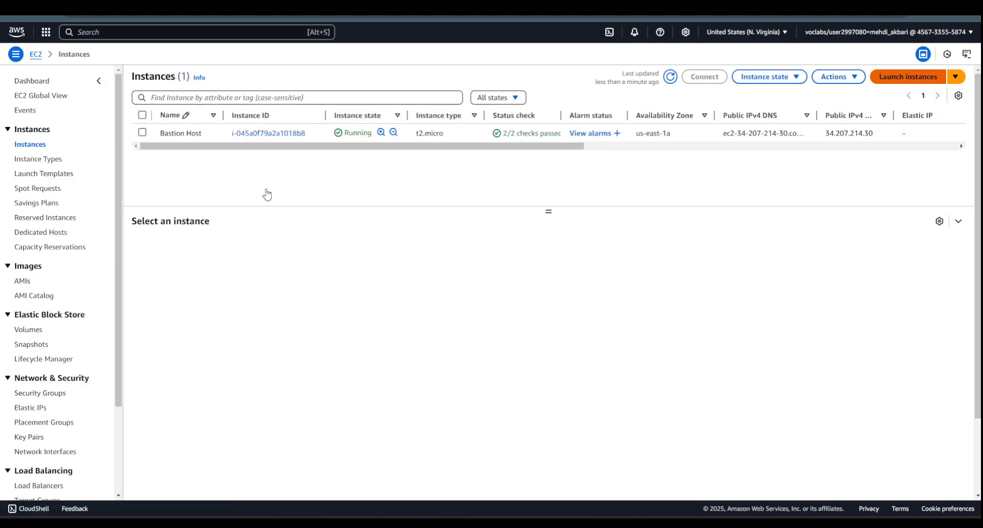
{"action": "left_click", "coordinate": [146, 157]}
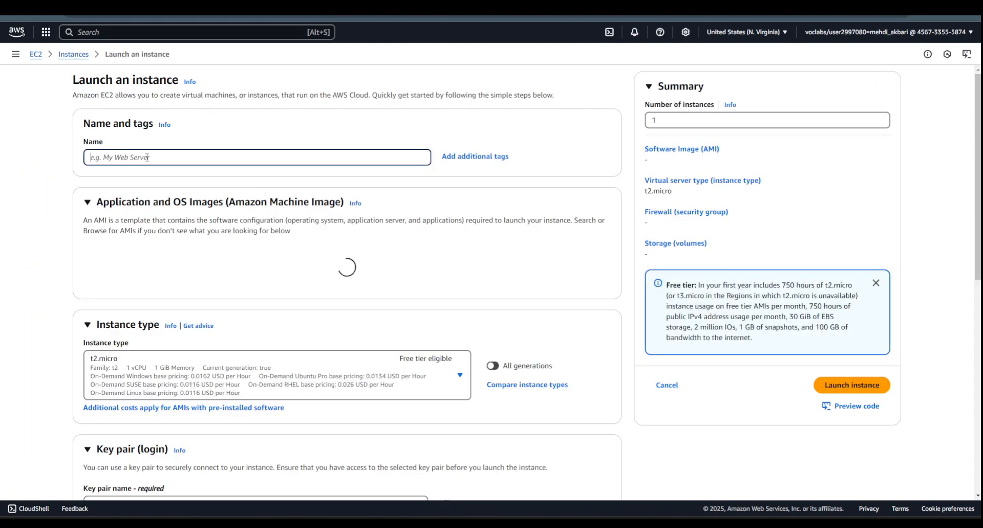
{"action": "type", "text": "inst"}
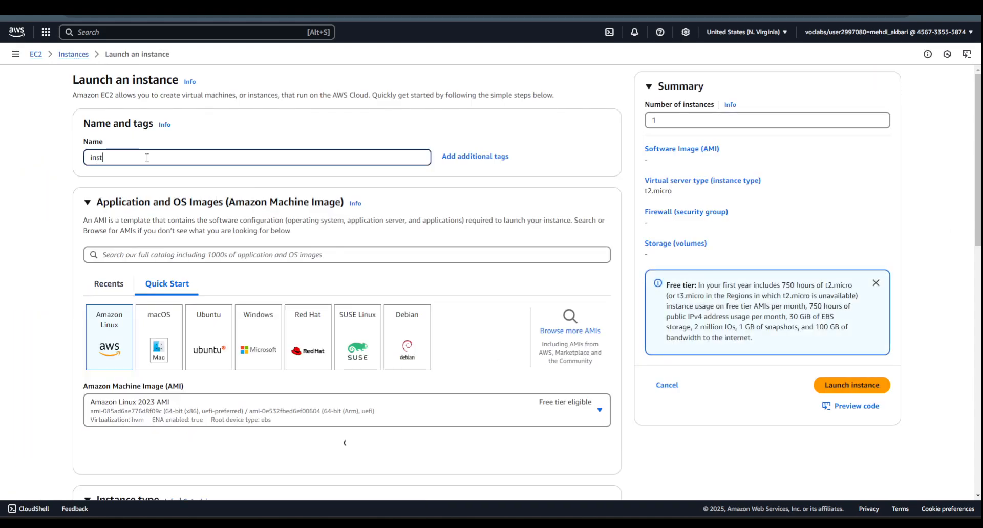
{"action": "type", "text": "ance2"}
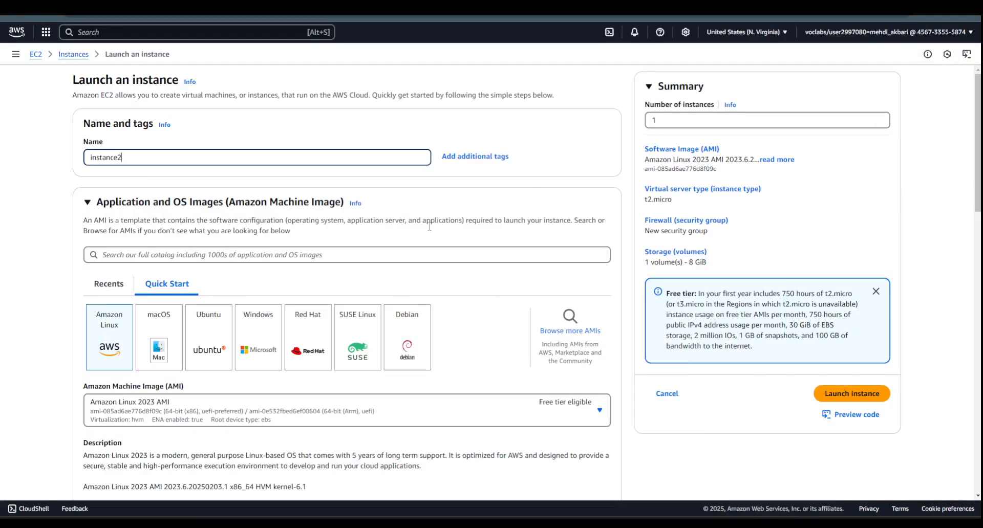
- Keep the Amazon Linux 2023 AMI and t2.micro type for instance2 and choose to proceed without a key pair
{"action": "scroll", "coordinate": [179, 202], "scroll_direction": "down", "scroll_amount": 5}
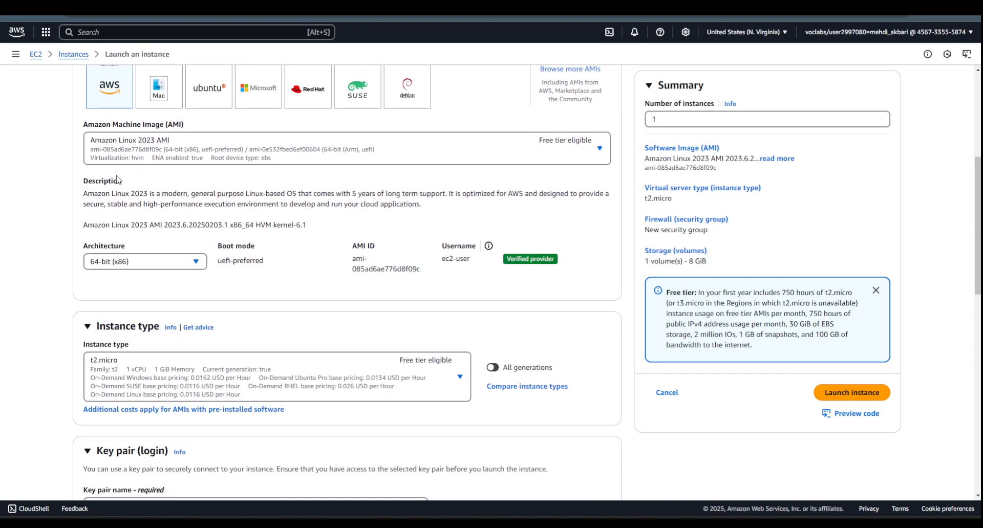
{"action": "scroll", "coordinate": [118, 180], "scroll_direction": "down", "scroll_amount": 4}
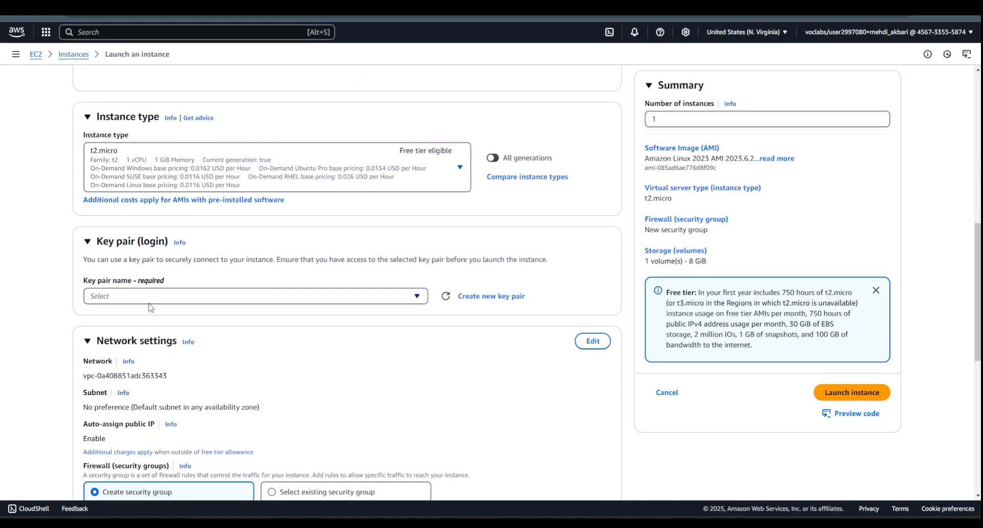
{"action": "left_click", "coordinate": [149, 303]}
{"action": "left_click", "coordinate": [139, 332]}
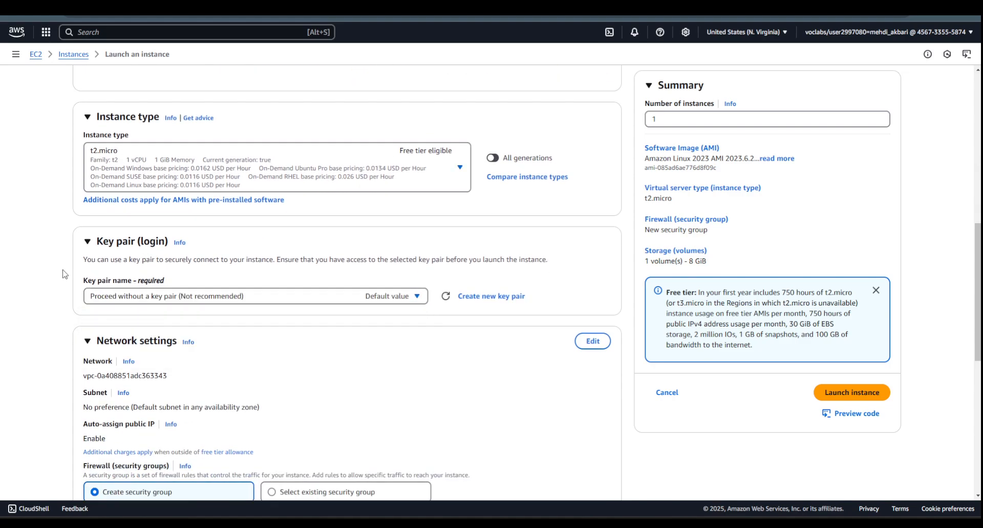
- Edit instance2's network settings to use VPC2's Private subnet 1 with automatic public IP assignment disabled
{"action": "scroll", "coordinate": [65, 274], "scroll_direction": "down", "scroll_amount": 3}
{"action": "left_click", "coordinate": [593, 185]}
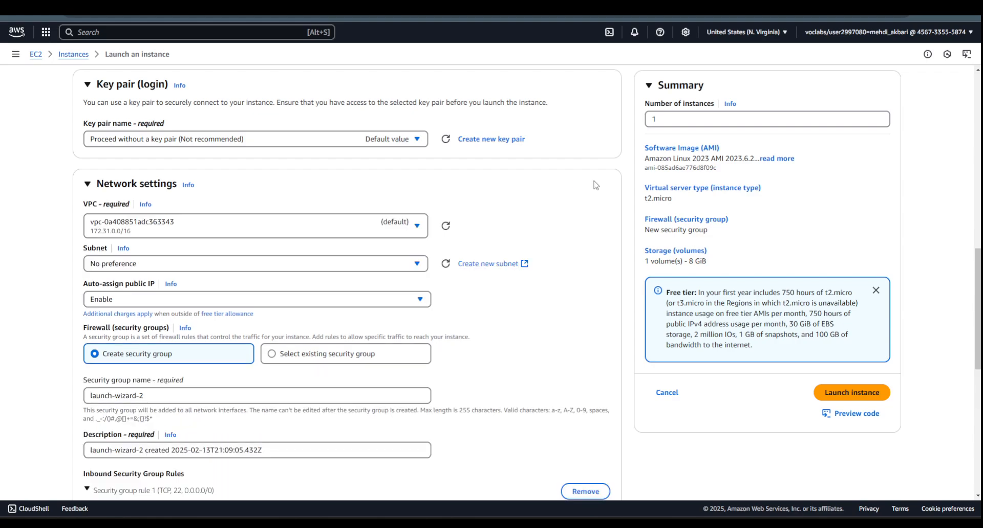
{"action": "left_click", "coordinate": [315, 224]}
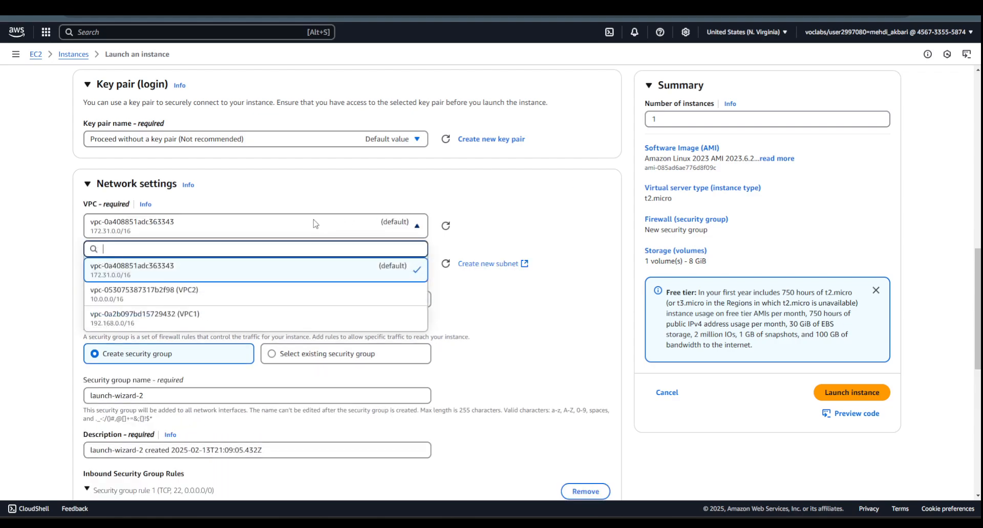
{"action": "left_click", "coordinate": [221, 297]}
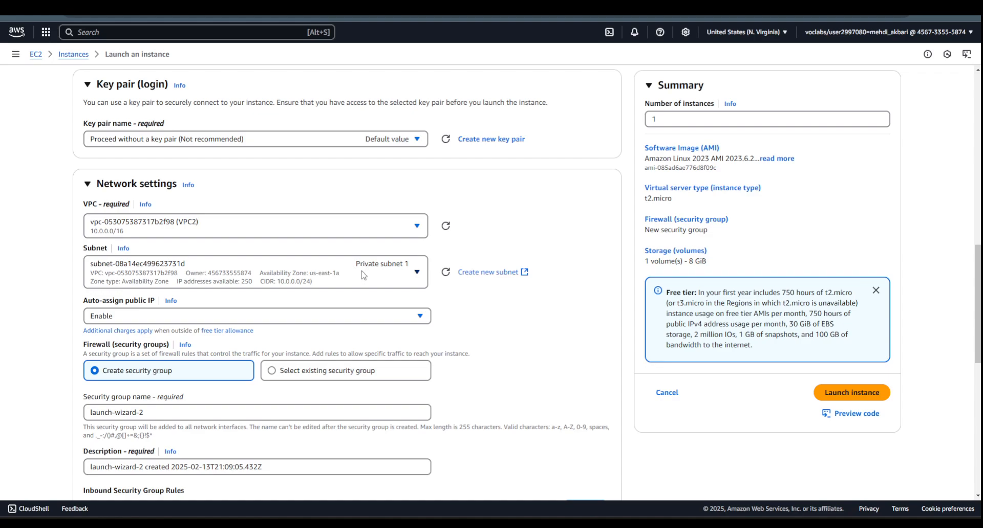
{"action": "scroll", "coordinate": [393, 275], "scroll_direction": "down", "scroll_amount": 1}
{"action": "left_click", "coordinate": [258, 264]}
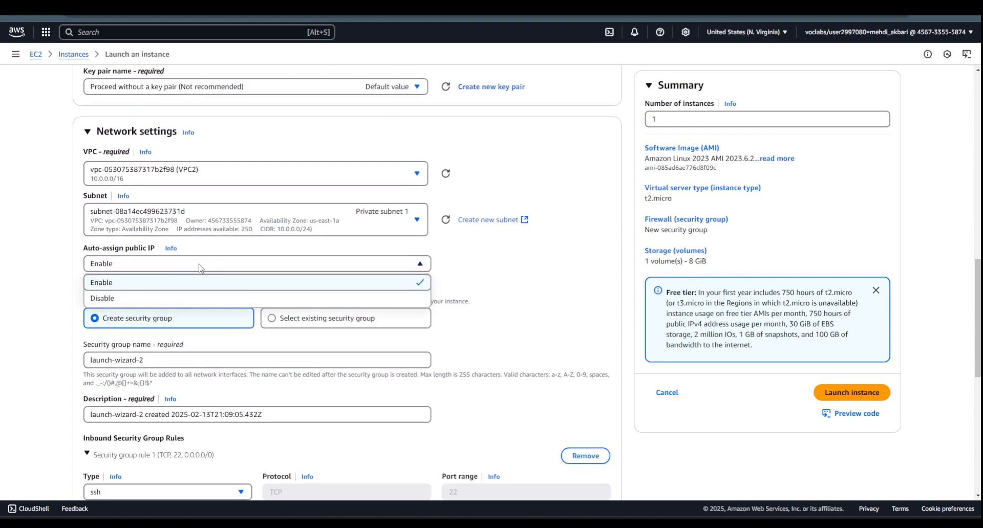
{"action": "left_click", "coordinate": [121, 302]}
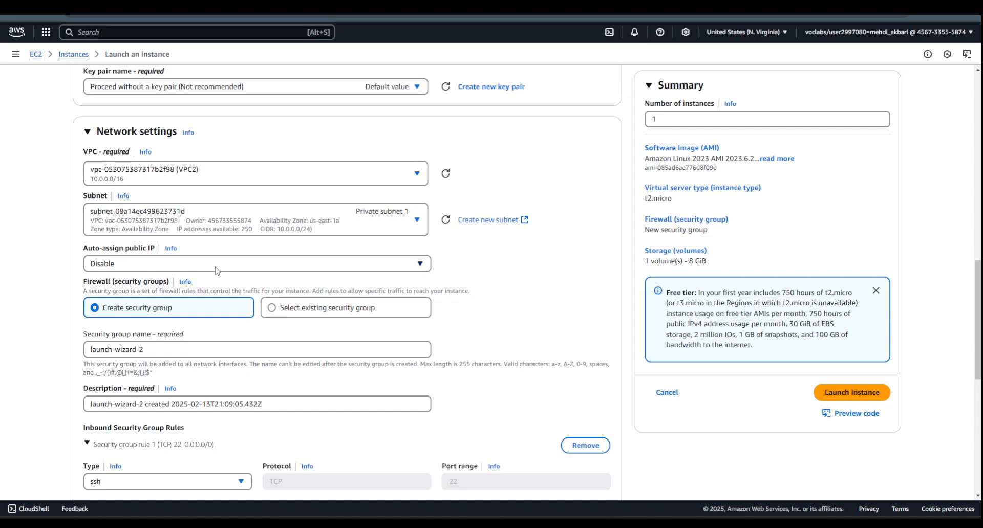
- Set the inbound security group rule type for instance2 to All ICMP - IPv4 and launch the instance
{"action": "scroll", "coordinate": [171, 285], "scroll_direction": "down", "scroll_amount": 2}
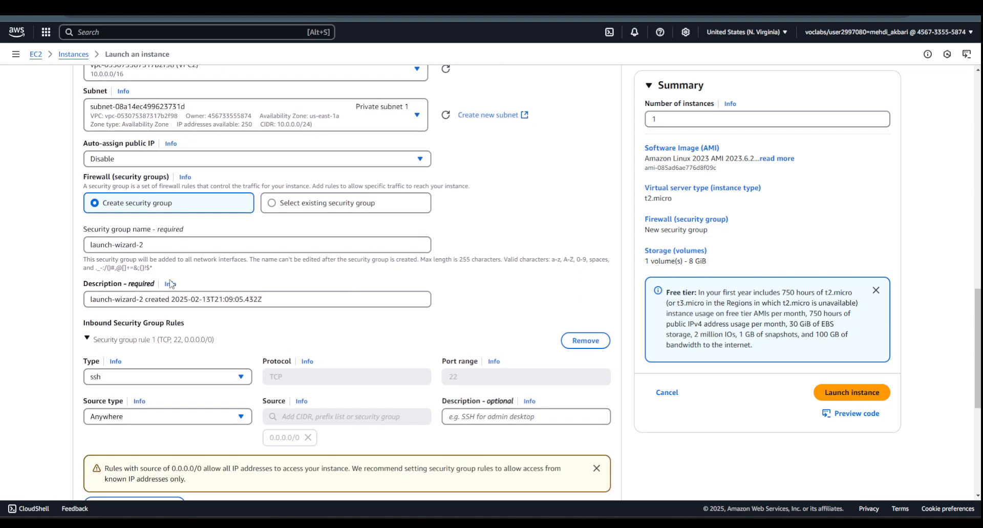
{"action": "scroll", "coordinate": [165, 246], "scroll_direction": "down", "scroll_amount": 3}
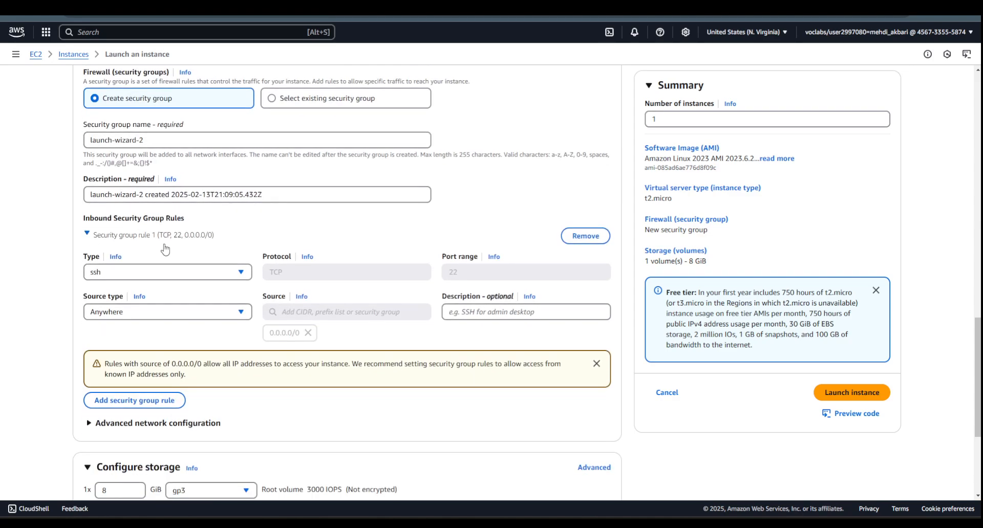
{"action": "left_click", "coordinate": [241, 220]}
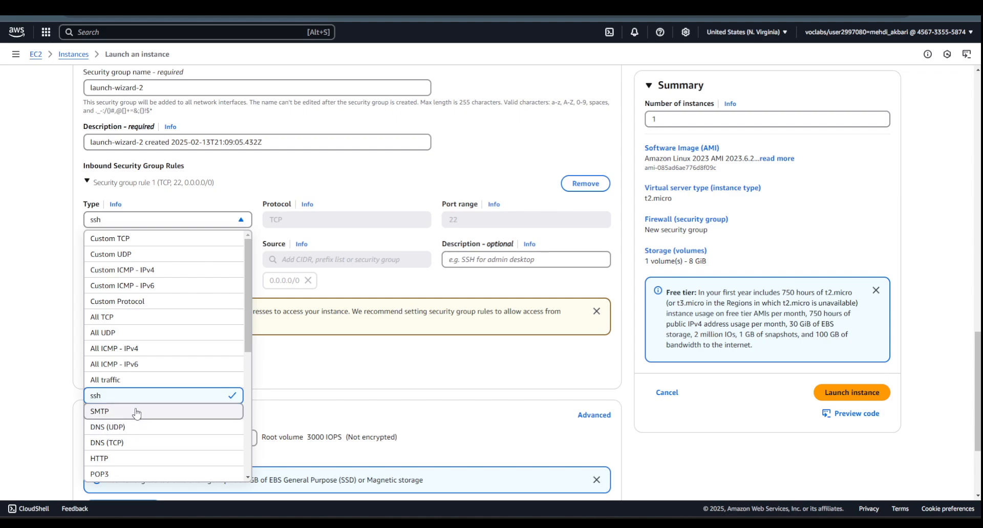
{"action": "scroll", "coordinate": [147, 395], "scroll_direction": "down", "scroll_amount": 2}
{"action": "scroll", "coordinate": [149, 394], "scroll_direction": "up", "scroll_amount": 2}
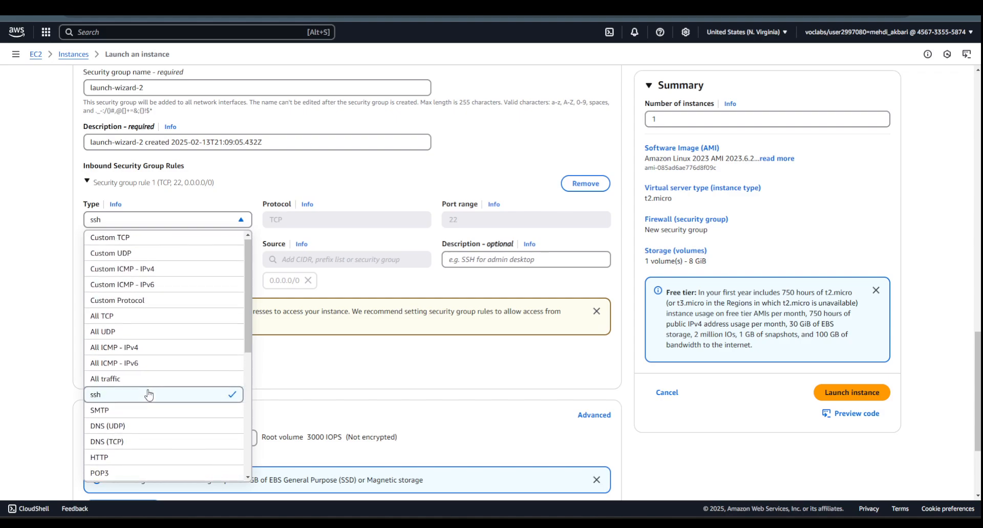
{"action": "left_click", "coordinate": [132, 348]}
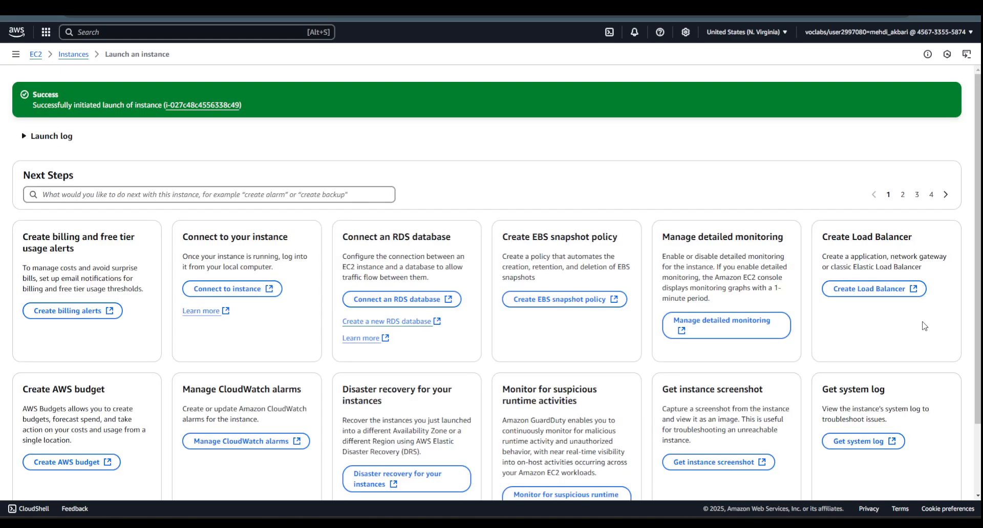
- Go to the EC2 dashboard, then switch to the VPC console and show its transit gateways
{"action": "left_click", "coordinate": [37, 57]}
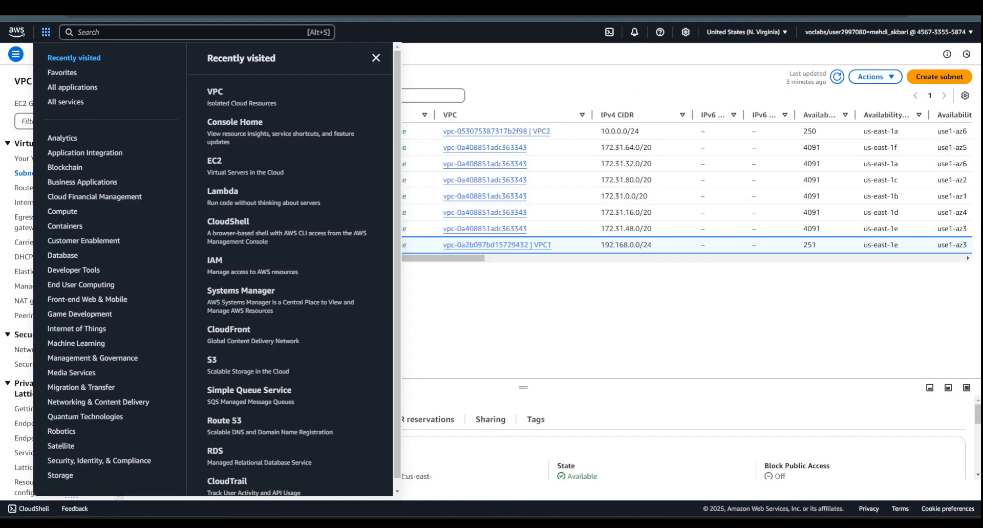
{"action": "left_click", "coordinate": [429, 58]}
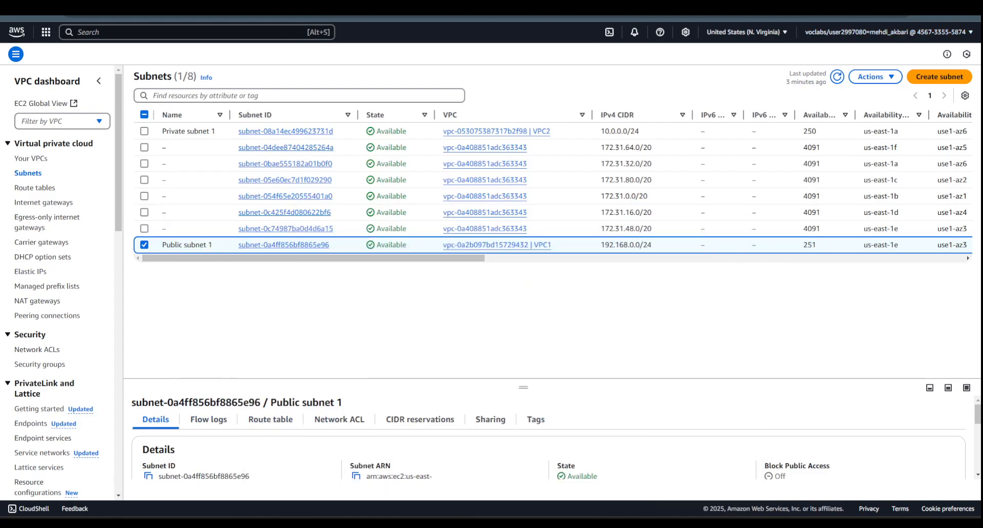
{"action": "scroll", "coordinate": [65, 188], "scroll_direction": "down", "scroll_amount": 6}
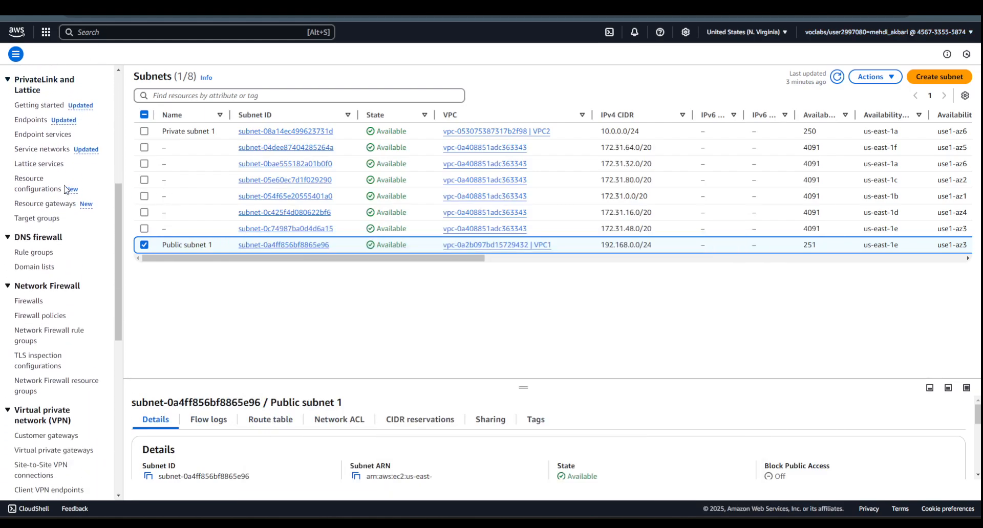
{"action": "scroll", "coordinate": [66, 190], "scroll_direction": "down", "scroll_amount": 8}
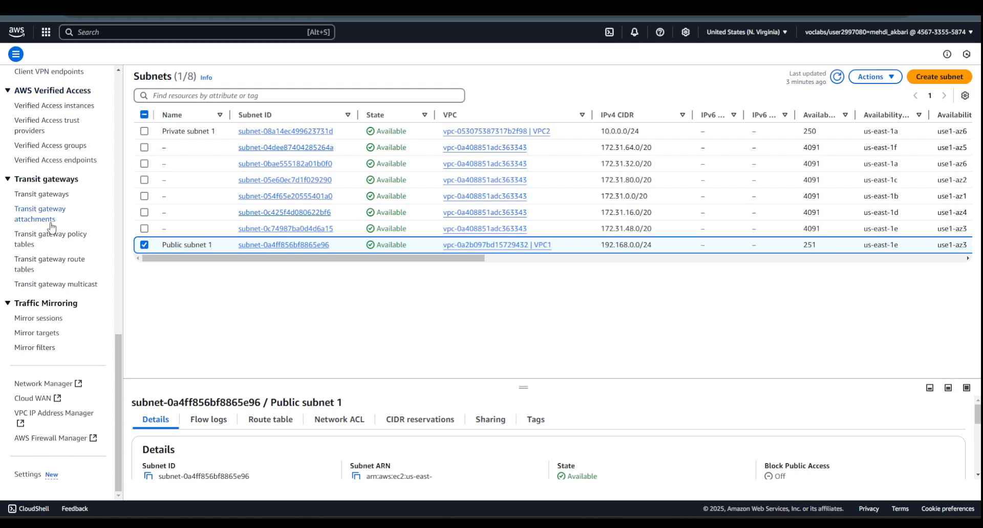
{"action": "left_click", "coordinate": [50, 196]}
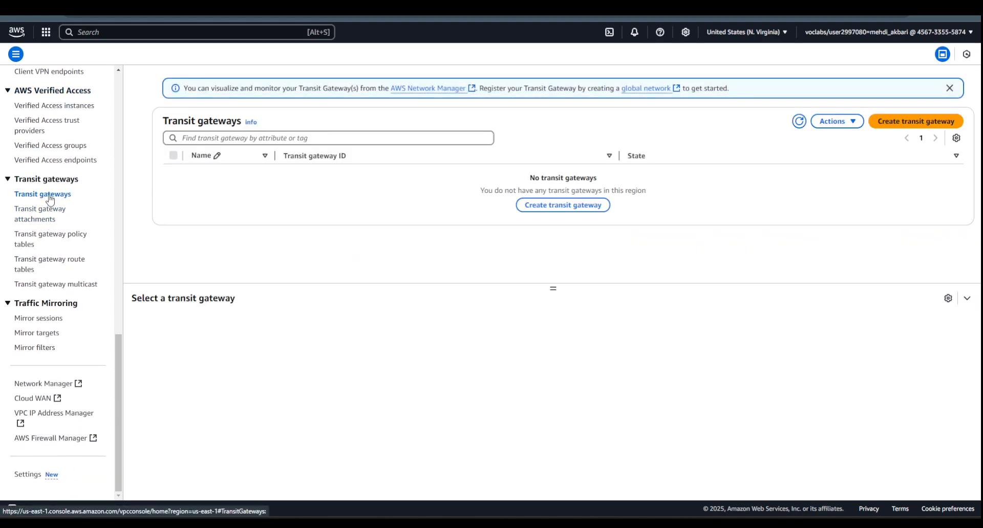
- Create a transit gateway named myTRGW with the default options and refresh the list to check its state
{"action": "left_click", "coordinate": [893, 123]}
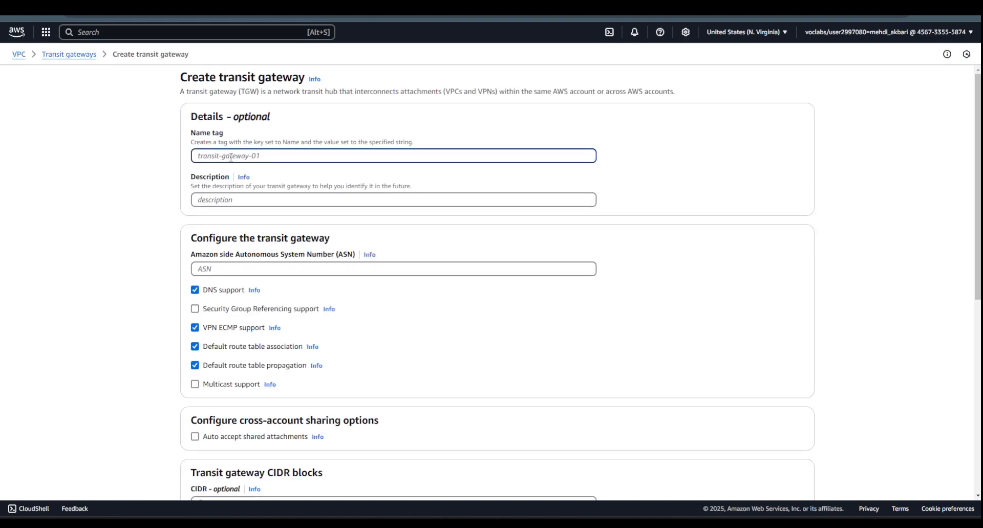
{"action": "type", "text": "myTRGW"}
{"action": "scroll", "coordinate": [241, 193], "scroll_direction": "down", "scroll_amount": 3}
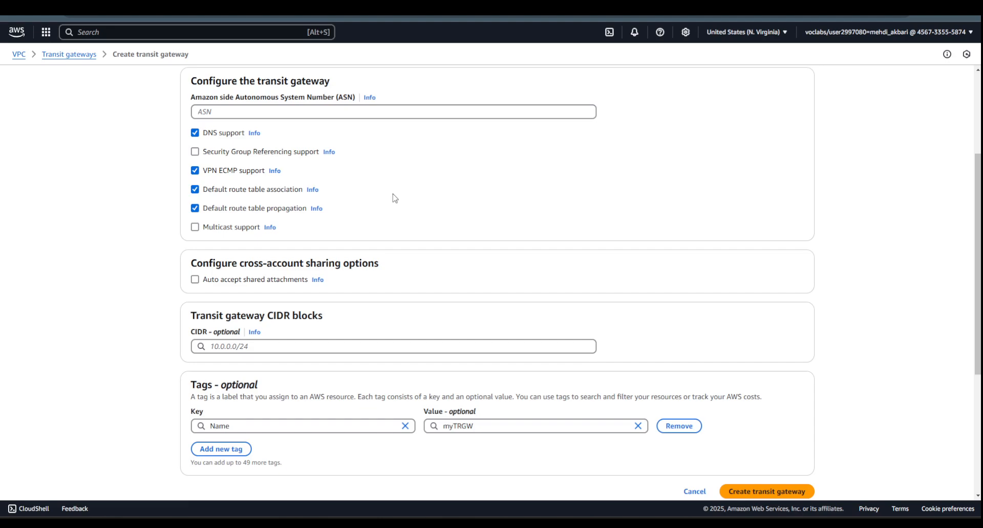
{"action": "scroll", "coordinate": [395, 199], "scroll_direction": "down", "scroll_amount": 2}
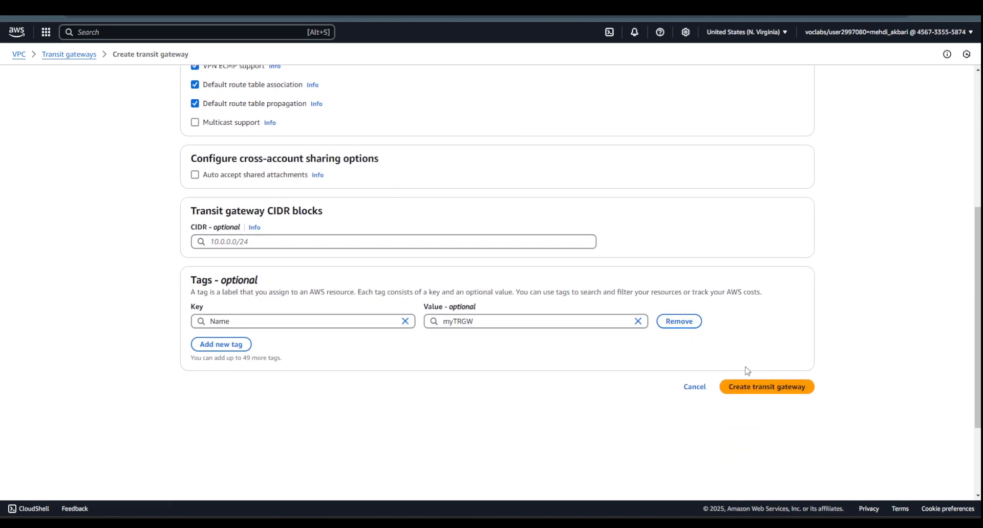
{"action": "left_click", "coordinate": [772, 388]}
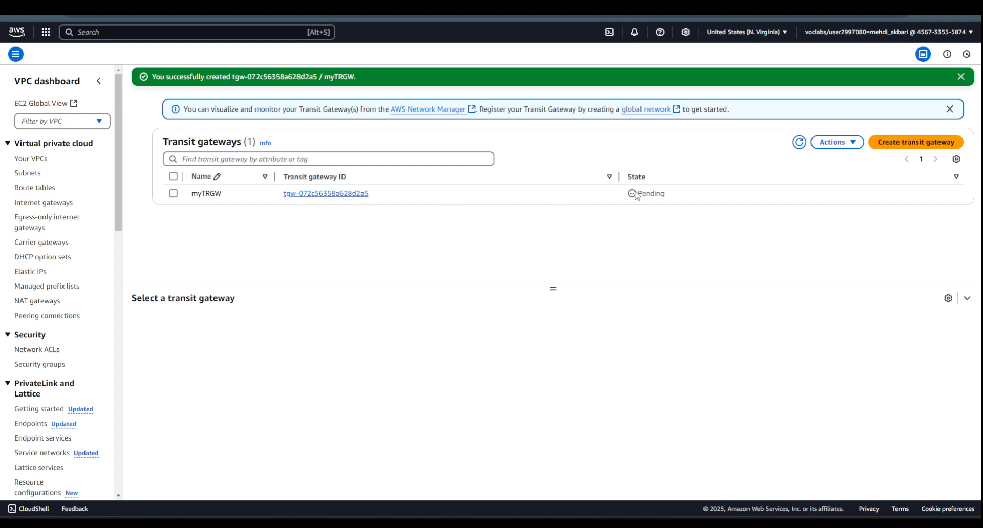
{"action": "left_click", "coordinate": [798, 142]}
{"action": "scroll", "coordinate": [75, 364], "scroll_direction": "down", "scroll_amount": 8}
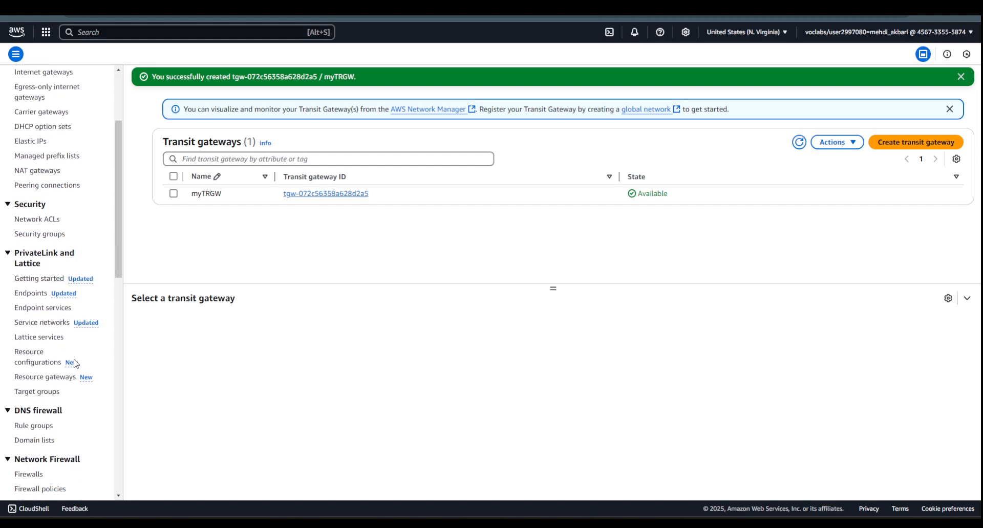
- Start a new transit gateway attachment in the VPC console and check the lab instructions for it
{"action": "scroll", "coordinate": [76, 363], "scroll_direction": "down", "scroll_amount": 4}
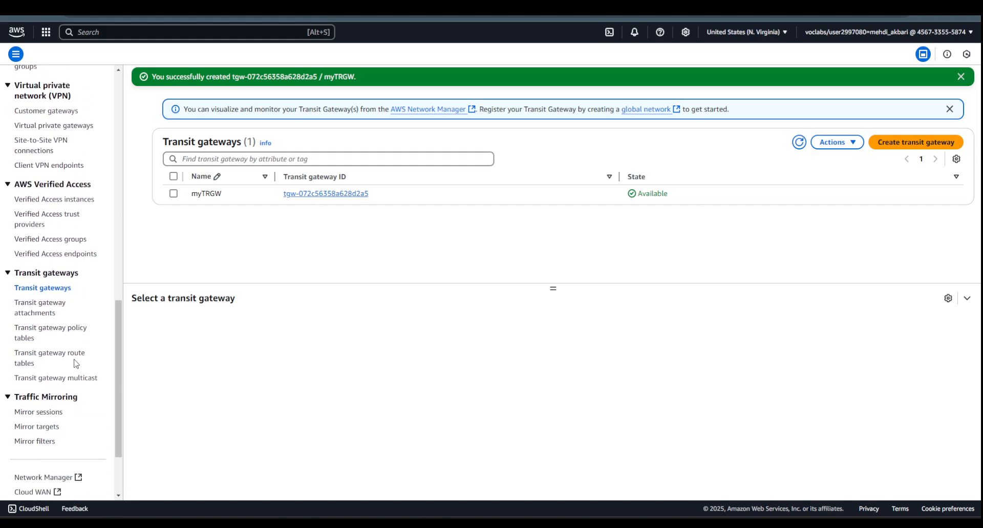
{"action": "left_click", "coordinate": [34, 309]}
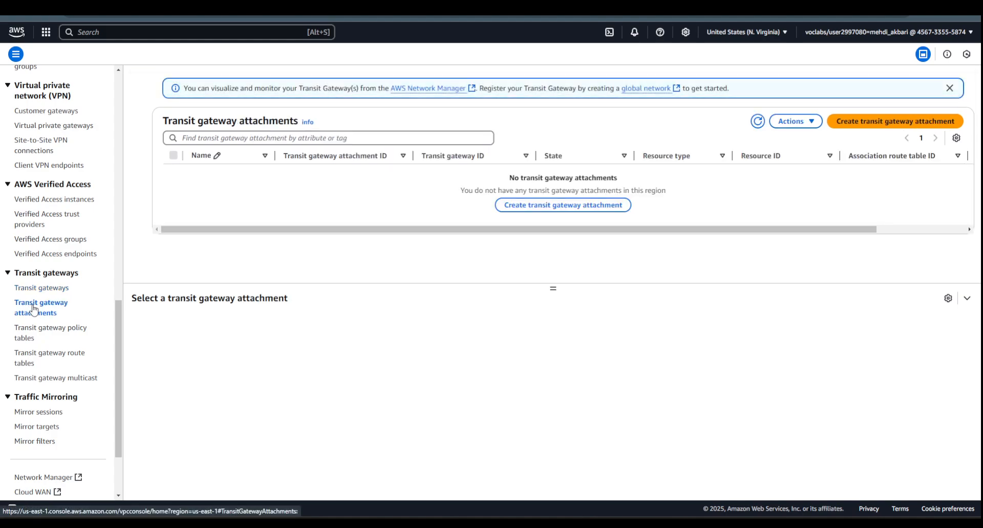
{"action": "left_click", "coordinate": [895, 119]}
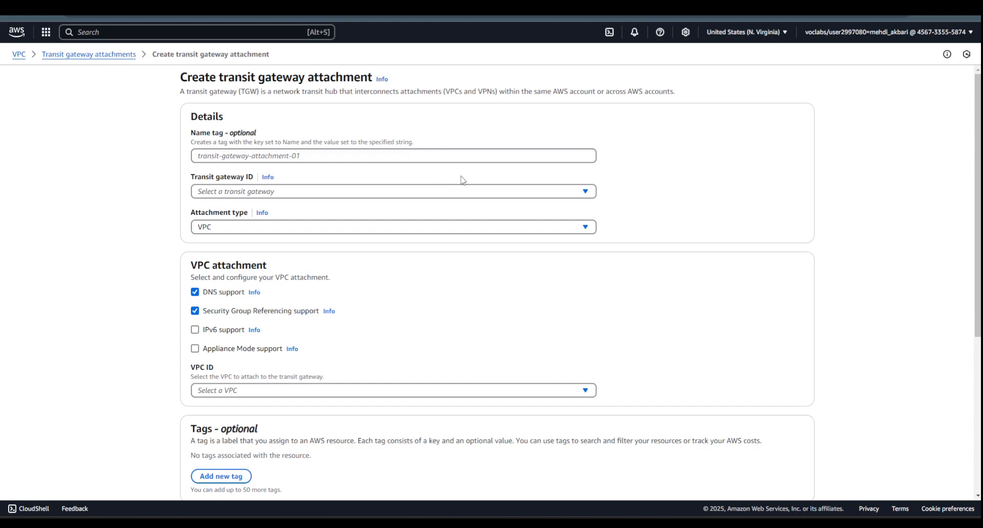
{"action": "left_click", "coordinate": [526, 522]}
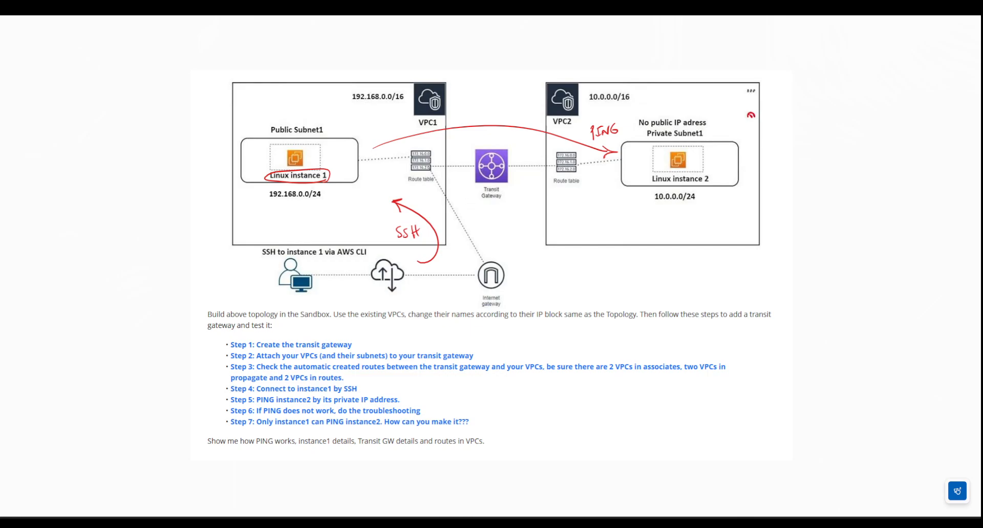
{"action": "left_click", "coordinate": [527, 522]}
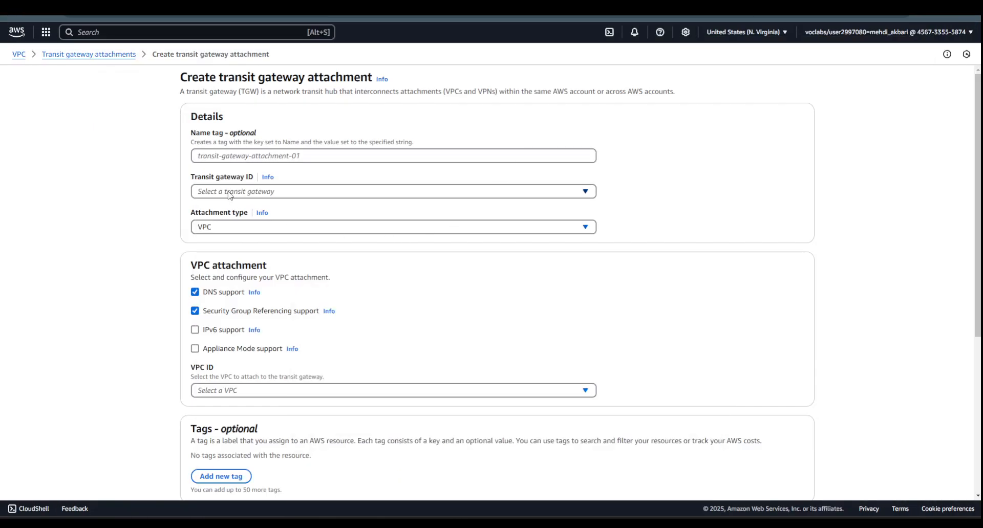
- Try to create a VPC attachment between myTRGW and VPC1 (192.168.0.0/16) using its us-east-1e subnet
{"action": "left_click", "coordinate": [229, 192]}
{"action": "left_click", "coordinate": [236, 234]}
{"action": "scroll", "coordinate": [391, 287], "scroll_direction": "down", "scroll_amount": 4}
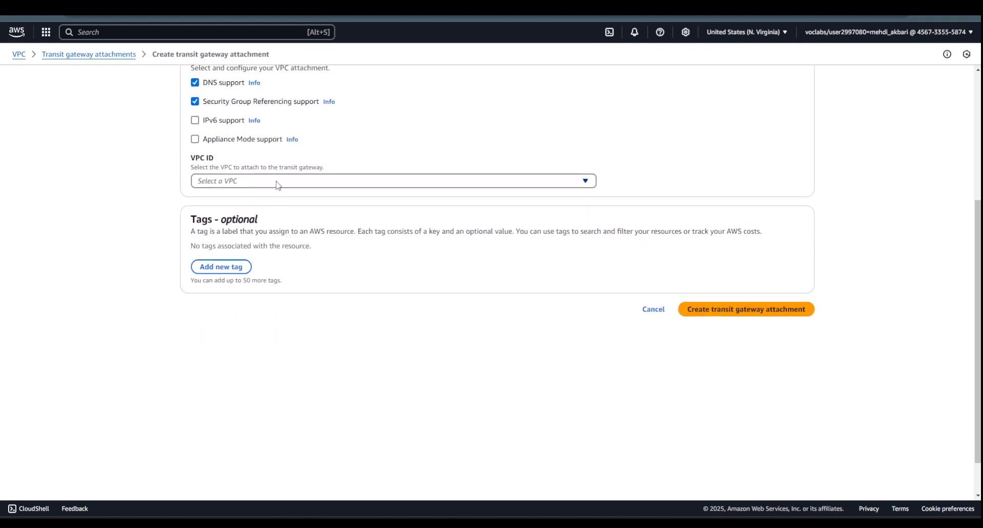
{"action": "left_click", "coordinate": [277, 181]}
{"action": "left_click", "coordinate": [306, 271]}
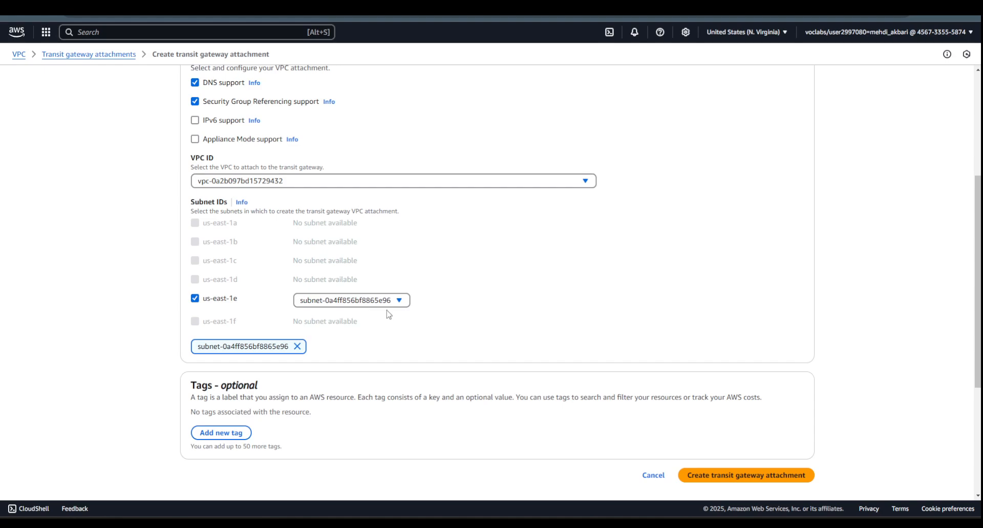
{"action": "left_click", "coordinate": [700, 470]}
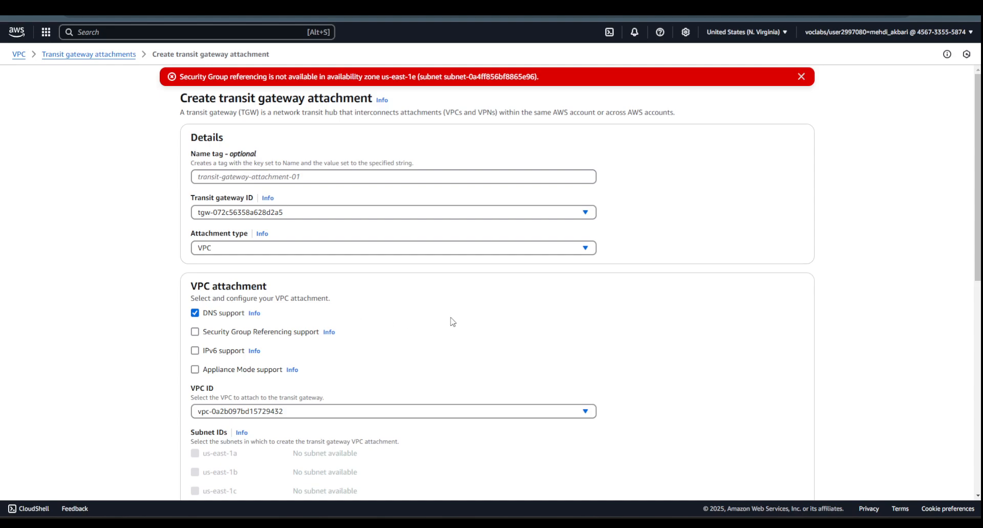
- Recheck the VPC1 selection and create its attachment with Security Group Referencing support disabled
{"action": "scroll", "coordinate": [452, 321], "scroll_direction": "down", "scroll_amount": 3}
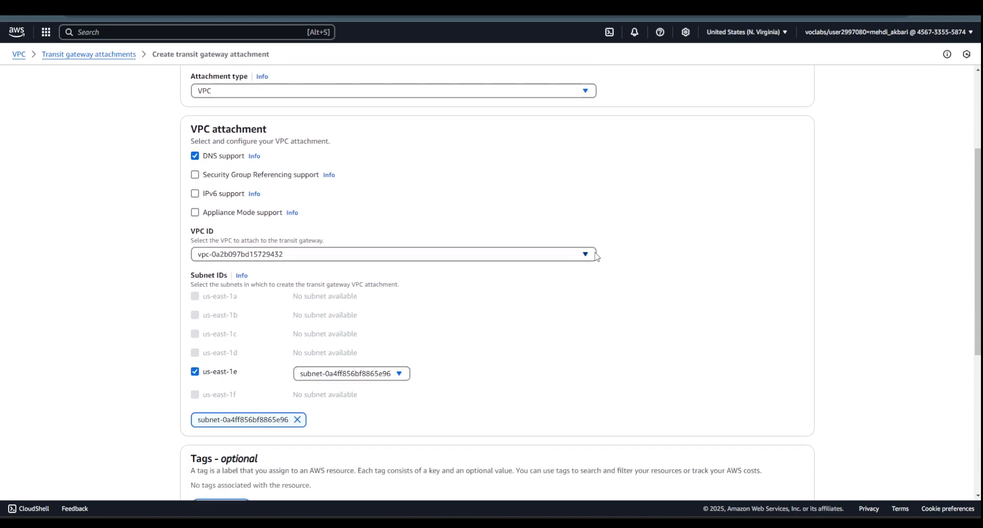
{"action": "left_click", "coordinate": [586, 254]}
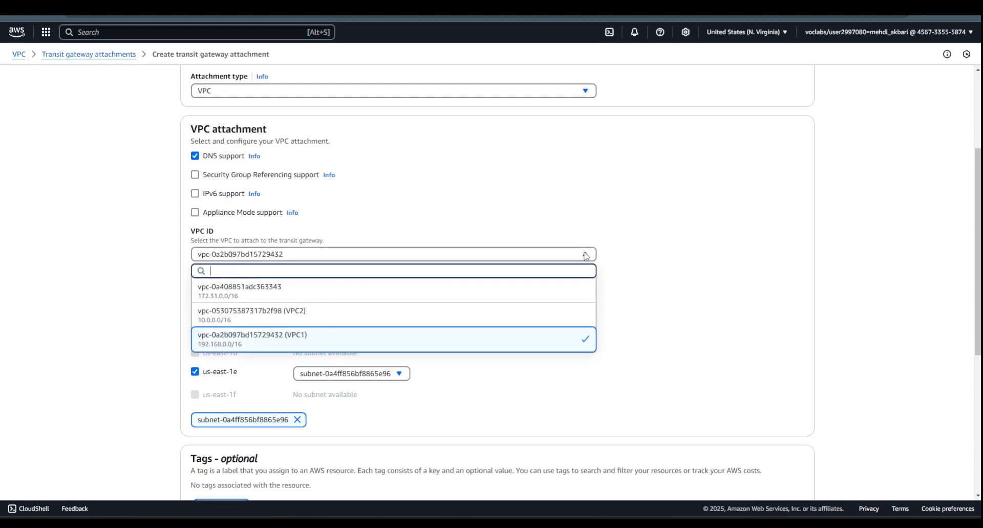
{"action": "left_click", "coordinate": [586, 254]}
{"action": "left_click", "coordinate": [586, 254]}
{"action": "left_click", "coordinate": [655, 244]}
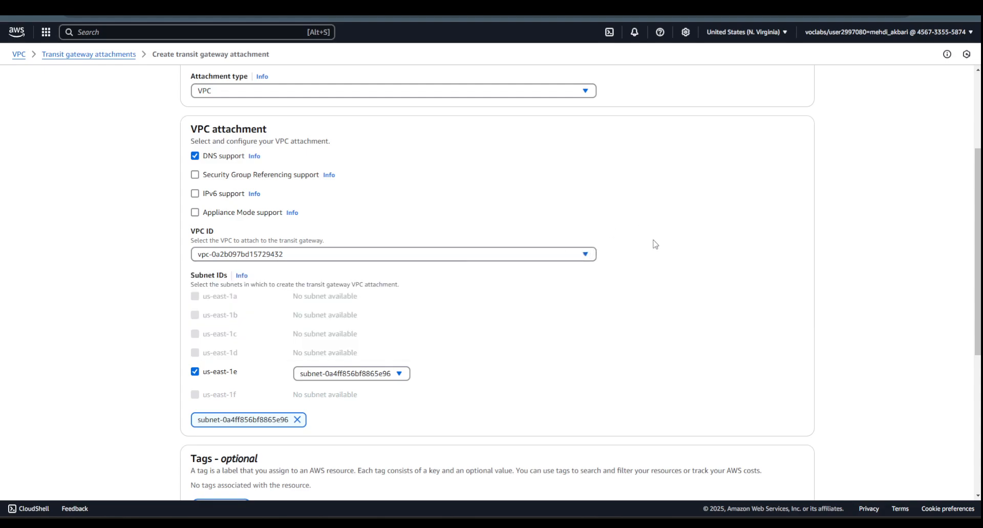
{"action": "scroll", "coordinate": [685, 307], "scroll_direction": "down", "scroll_amount": 4}
{"action": "left_click", "coordinate": [768, 339]}
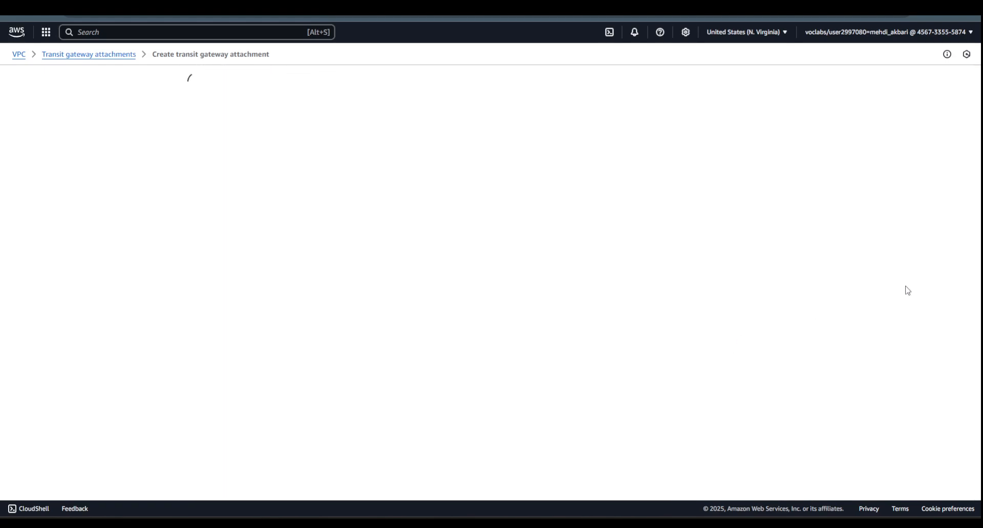
- Create a second myTRGW attachment for VPC2 (10.0.0.0/16) with its us-east-1a subnet and Security Group Referencing support disabled
{"action": "left_click", "coordinate": [874, 144]}
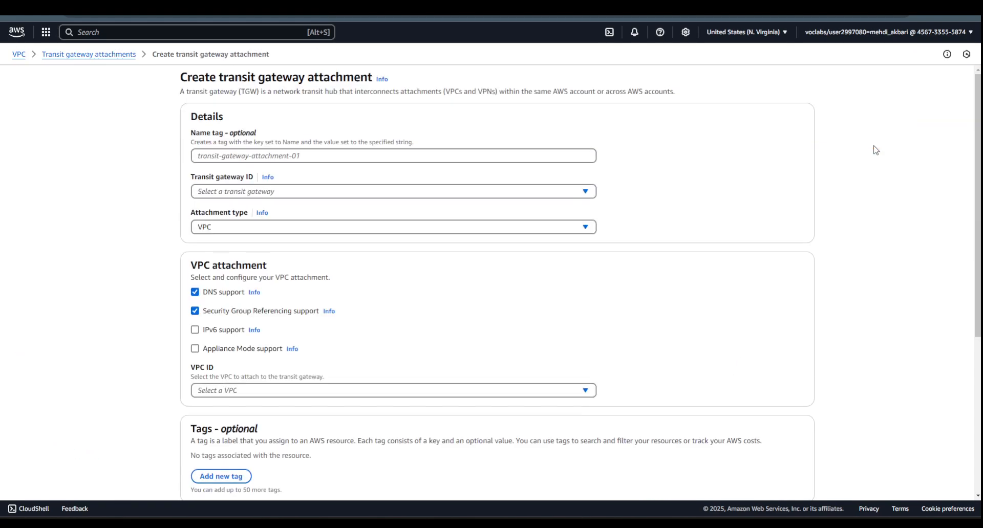
{"action": "left_click", "coordinate": [292, 192]}
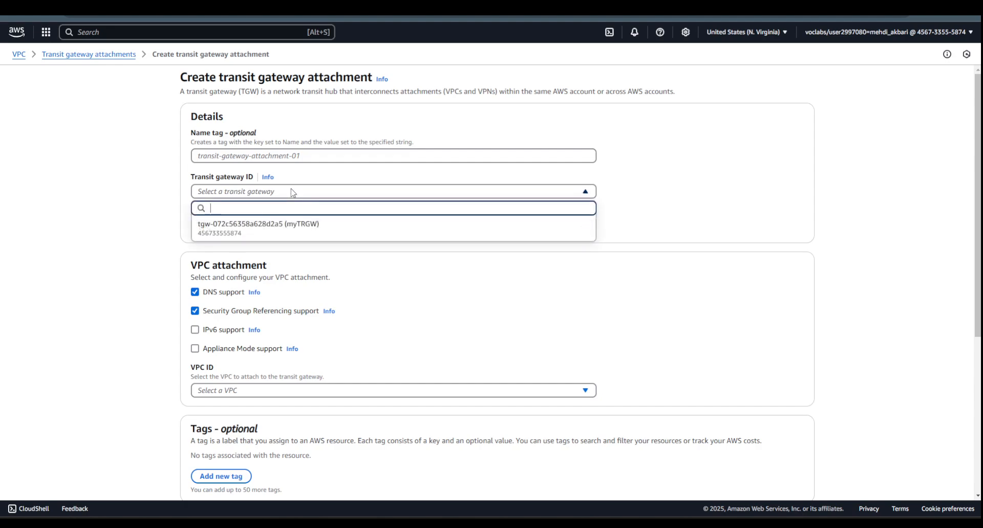
{"action": "left_click", "coordinate": [267, 233]}
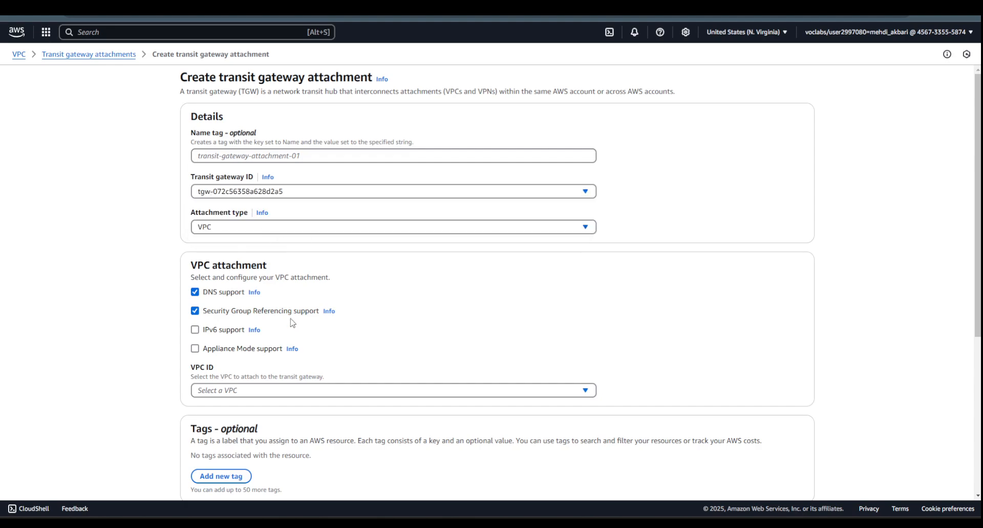
{"action": "scroll", "coordinate": [302, 307], "scroll_direction": "down", "scroll_amount": 3}
{"action": "left_click", "coordinate": [256, 234]}
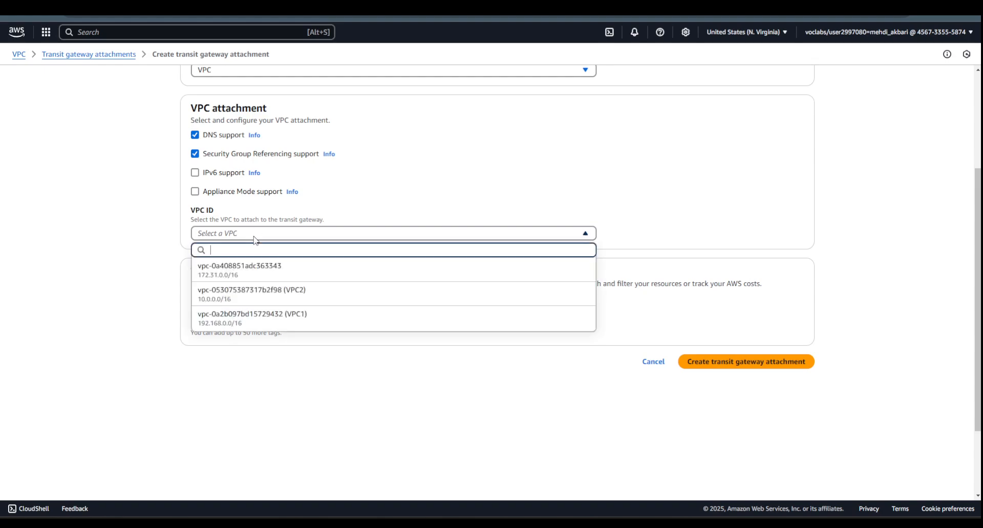
{"action": "left_click", "coordinate": [287, 297]}
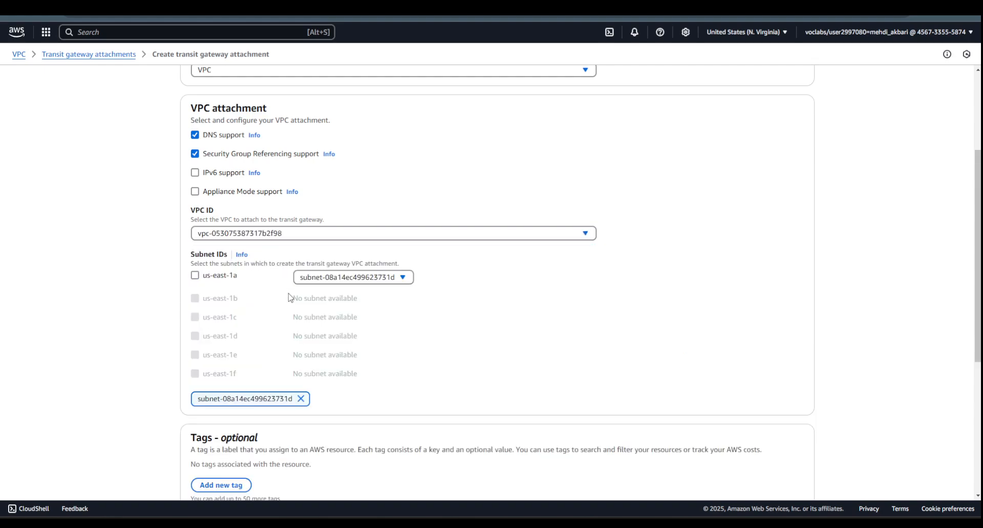
{"action": "left_click", "coordinate": [195, 154]}
{"action": "scroll", "coordinate": [750, 355], "scroll_direction": "down", "scroll_amount": 2}
{"action": "left_click", "coordinate": [770, 428]}
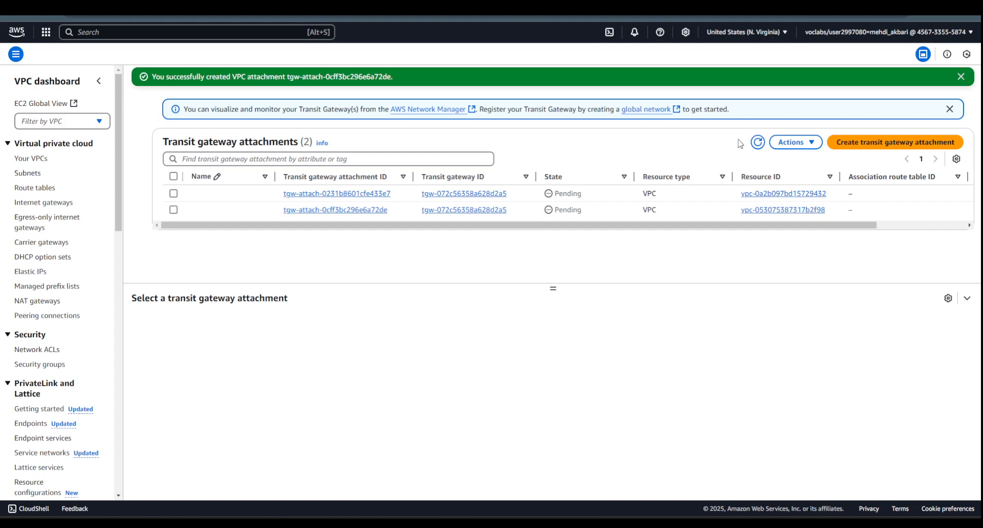
- Refresh the attachment list to check both states and consult the lab topology instructions
{"action": "left_click", "coordinate": [758, 145]}
{"action": "left_click", "coordinate": [527, 523]}
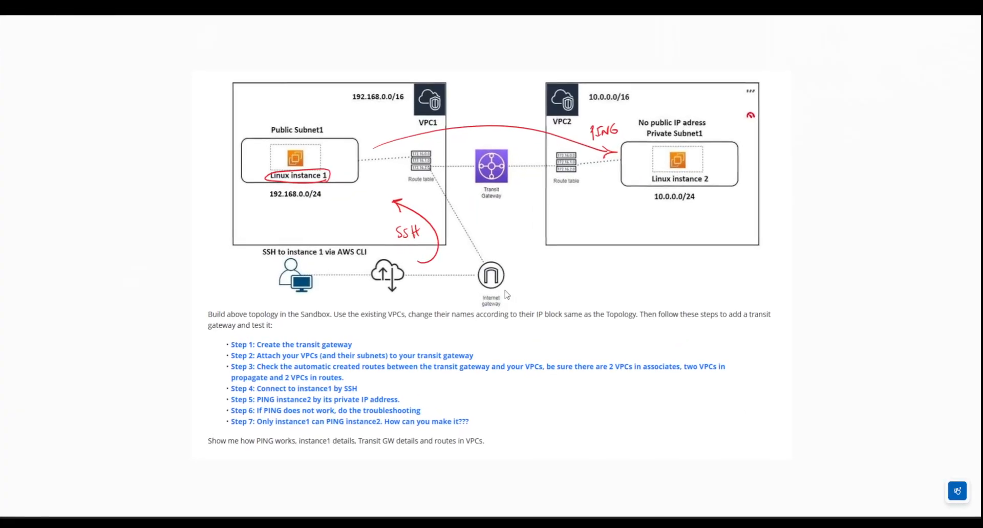
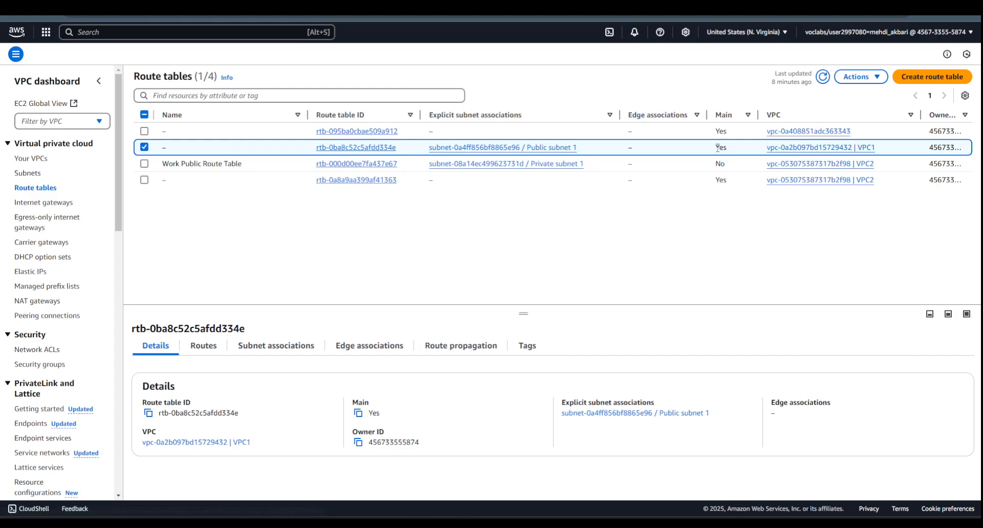
- Edit the routes of VPC1's main route table and add a route with destination 10.0.0.0/16
{"action": "left_click", "coordinate": [363, 148]}
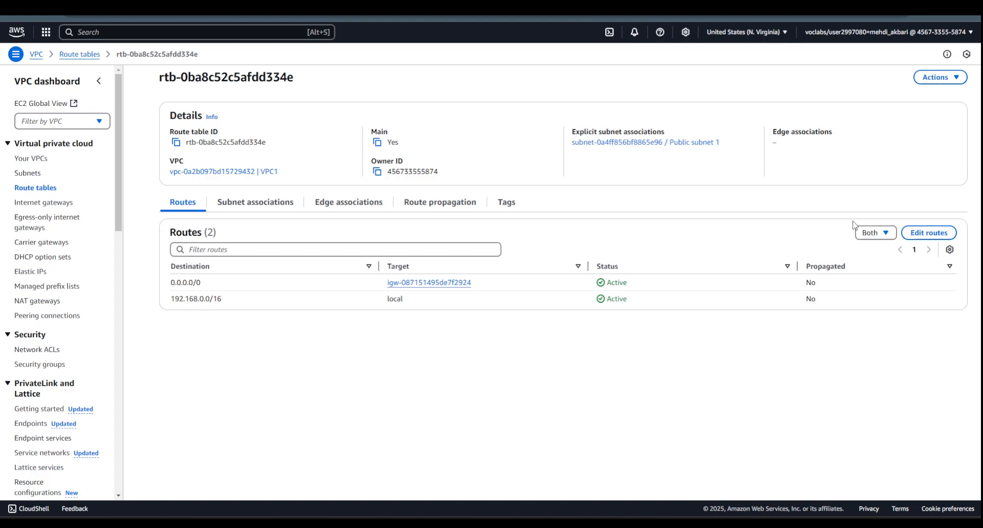
{"action": "left_click", "coordinate": [920, 237]}
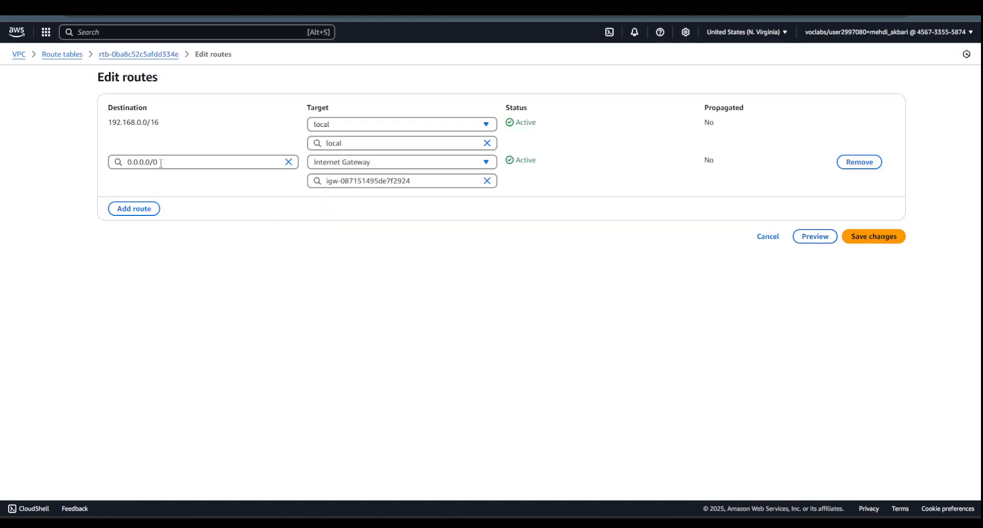
{"action": "left_click", "coordinate": [134, 209]}
{"action": "left_click", "coordinate": [149, 199]}
{"action": "type", "text": "1"}
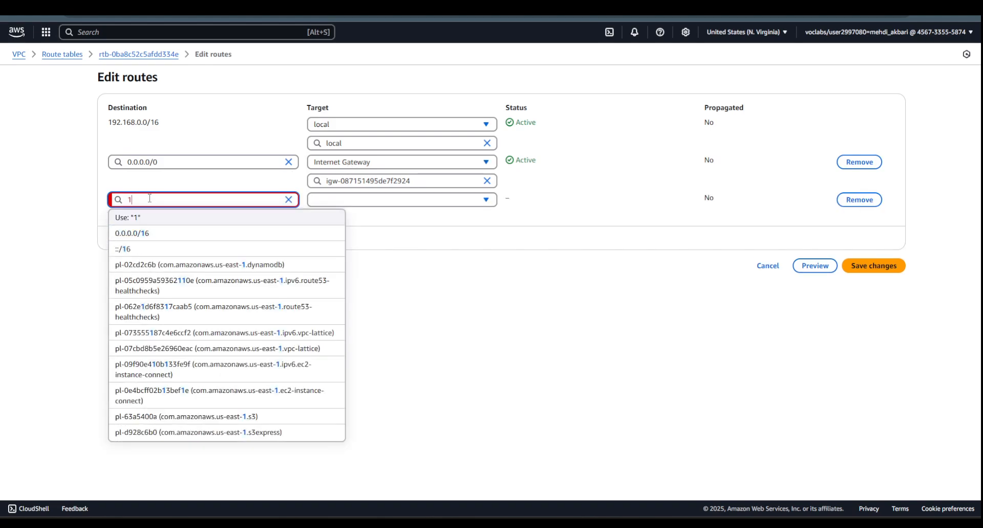
{"action": "type", "text": "0.0.0.0/1"}
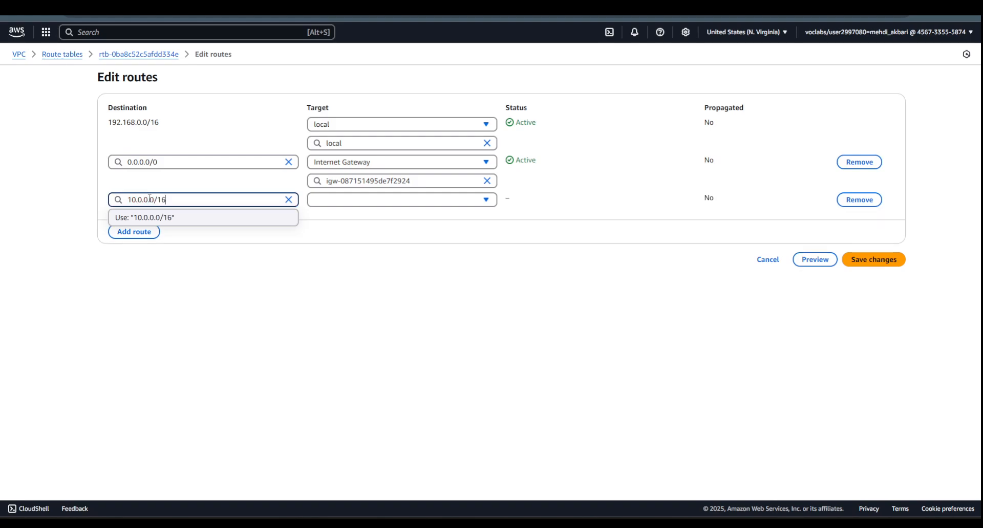
{"action": "type", "text": "6"}
{"action": "left_click", "coordinate": [160, 264]}
- Target the new 10.0.0.0/16 route at the myTRGW transit gateway, save it and check the table's subnet associations
{"action": "left_click", "coordinate": [346, 201]}
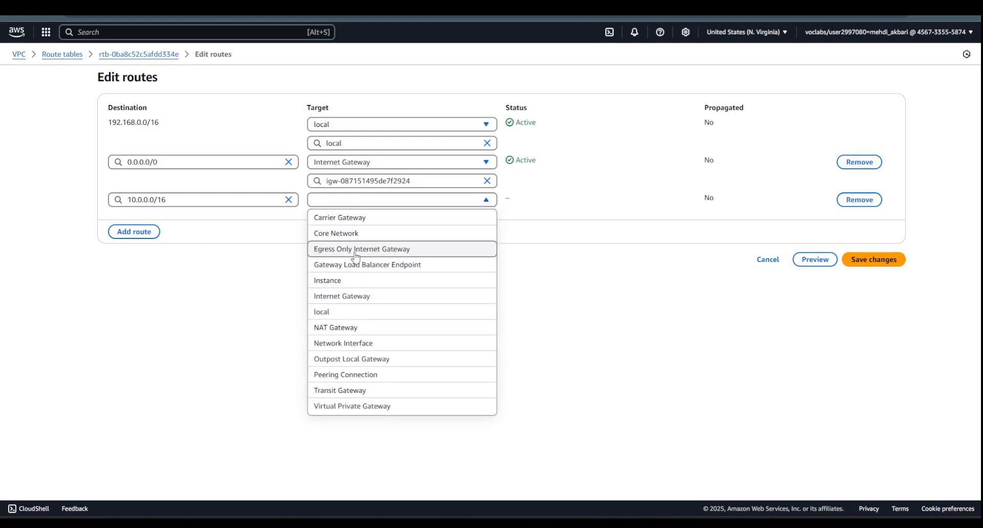
{"action": "left_click", "coordinate": [358, 391]}
{"action": "left_click", "coordinate": [365, 219]}
{"action": "left_click", "coordinate": [363, 252]}
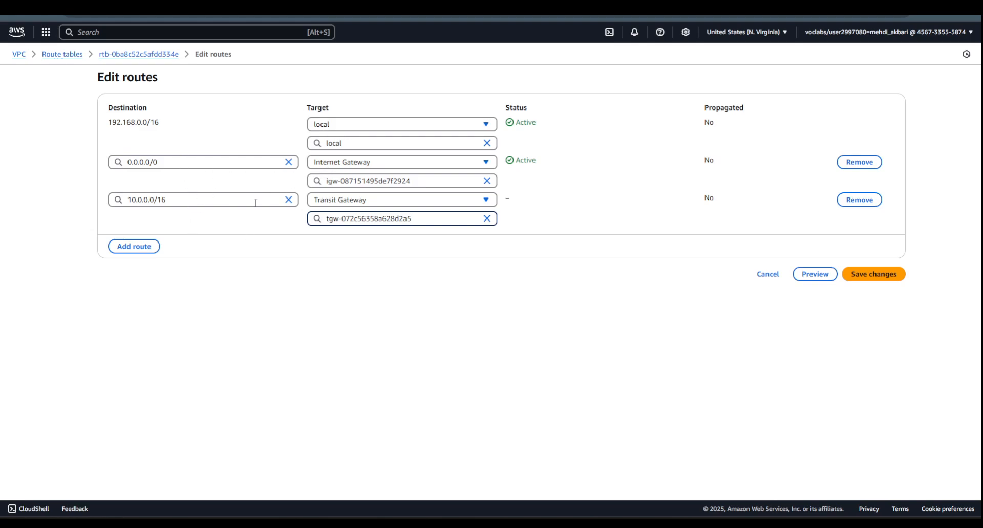
{"action": "left_click", "coordinate": [872, 275]}
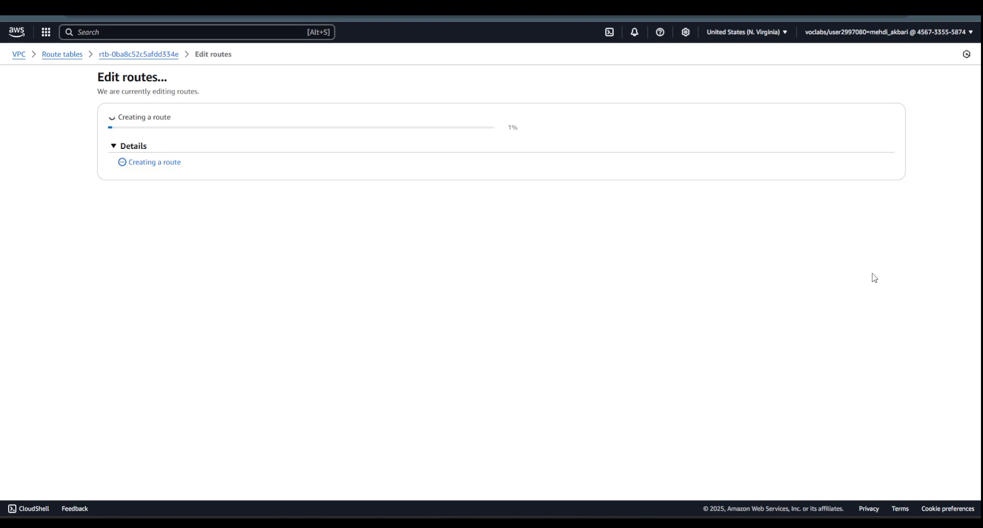
{"action": "left_click", "coordinate": [250, 240]}
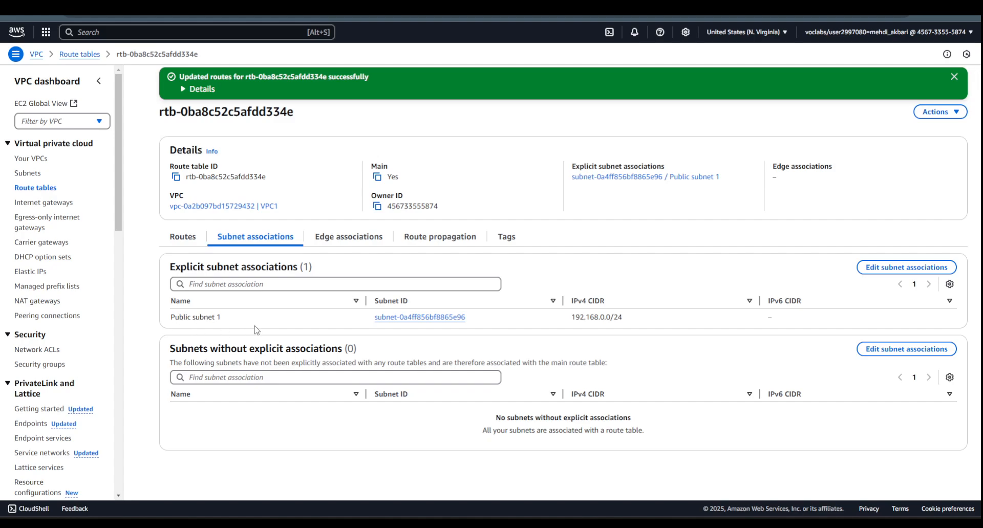
- Edit the routes of VPC2's main route table and add a route with destination 192.168.0.0/16
{"action": "left_click", "coordinate": [45, 189]}
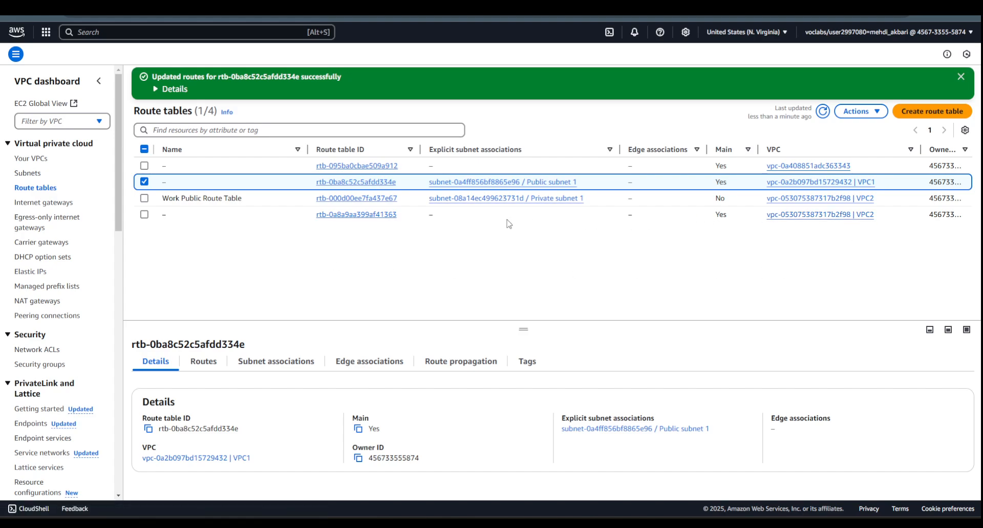
{"action": "left_click", "coordinate": [359, 218]}
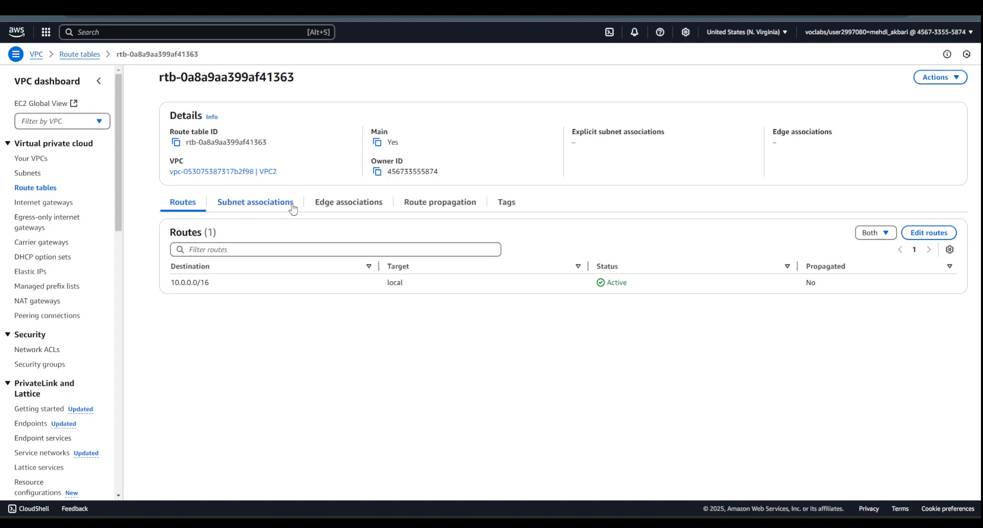
{"action": "left_click", "coordinate": [920, 237]}
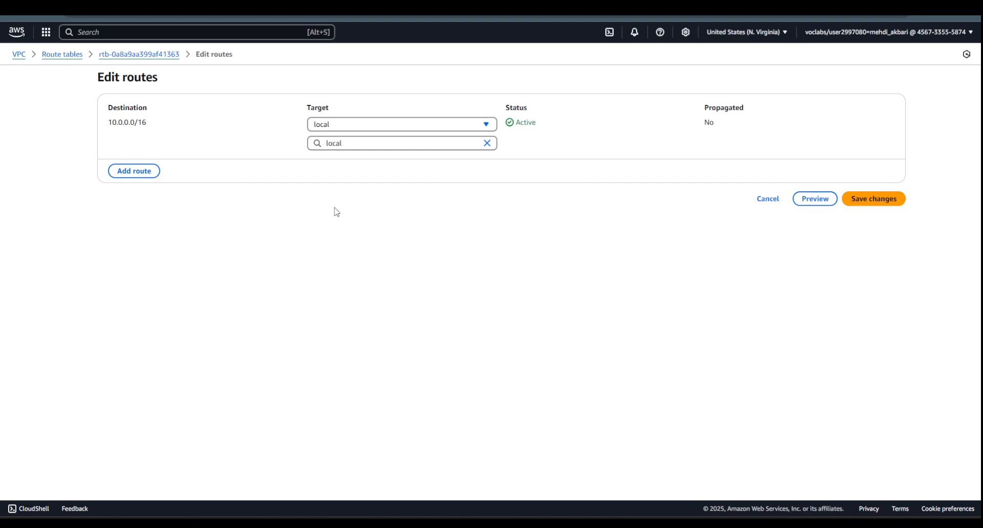
{"action": "left_click", "coordinate": [135, 172]}
{"action": "left_click", "coordinate": [139, 162]}
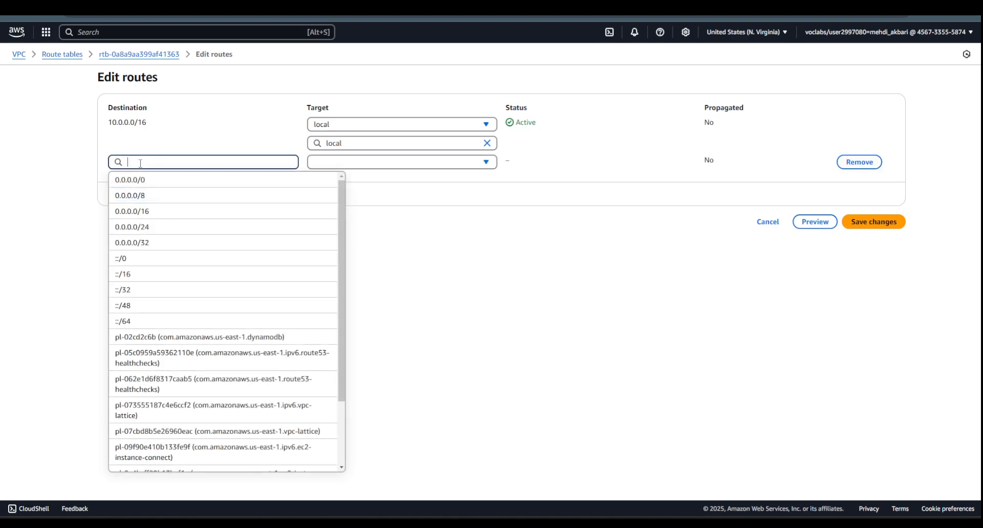
{"action": "type", "text": "192.168"}
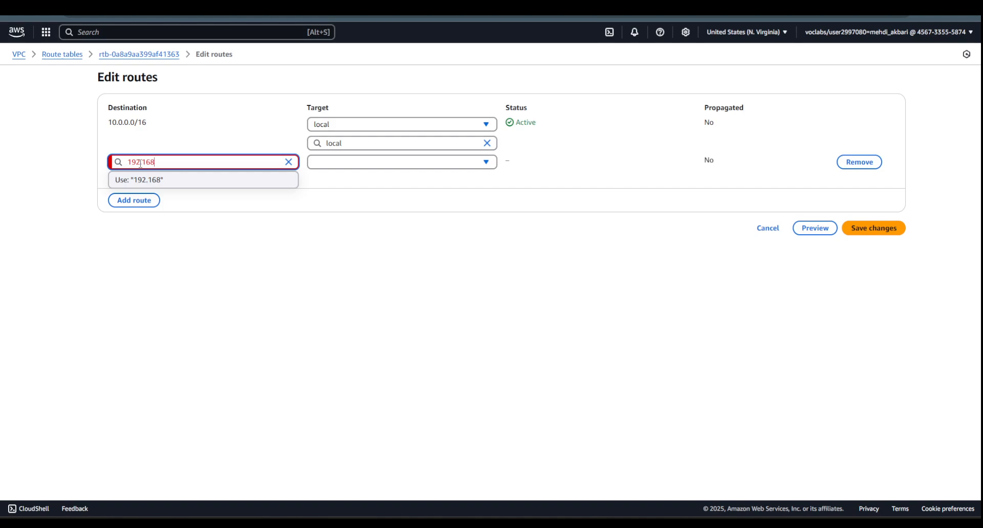
{"action": "type", "text": ".0.0/16"}
{"action": "left_click", "coordinate": [256, 229]}
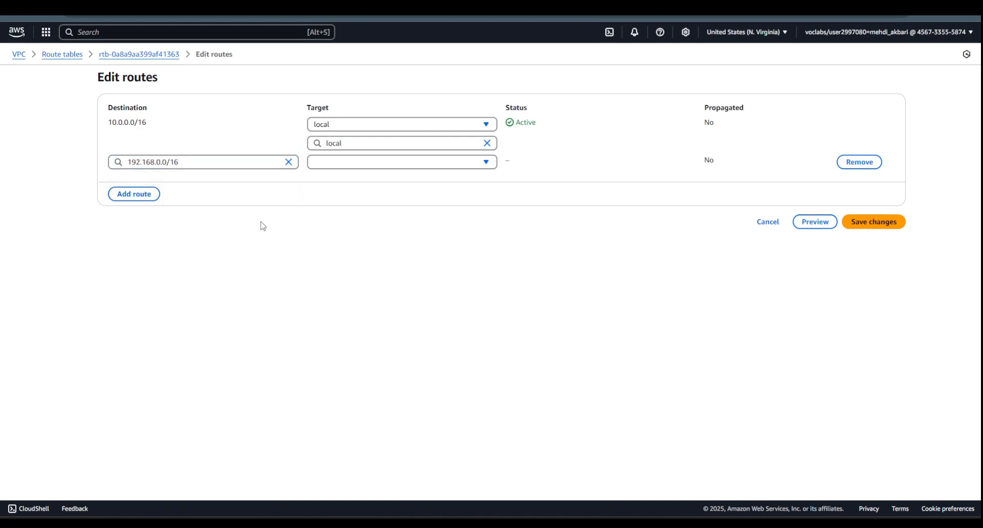
- Target the new 192.168.0.0/16 route at the myTRGW transit gateway and save the VPC2 routes
{"action": "left_click", "coordinate": [330, 163]}
{"action": "left_click", "coordinate": [341, 353]}
{"action": "left_click", "coordinate": [362, 181]}
{"action": "left_click", "coordinate": [363, 215]}
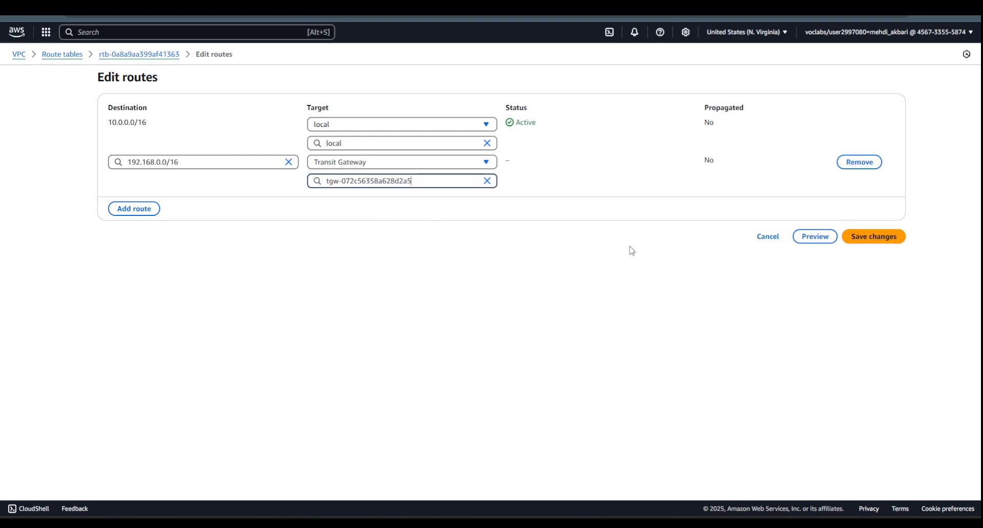
{"action": "left_click", "coordinate": [866, 239]}
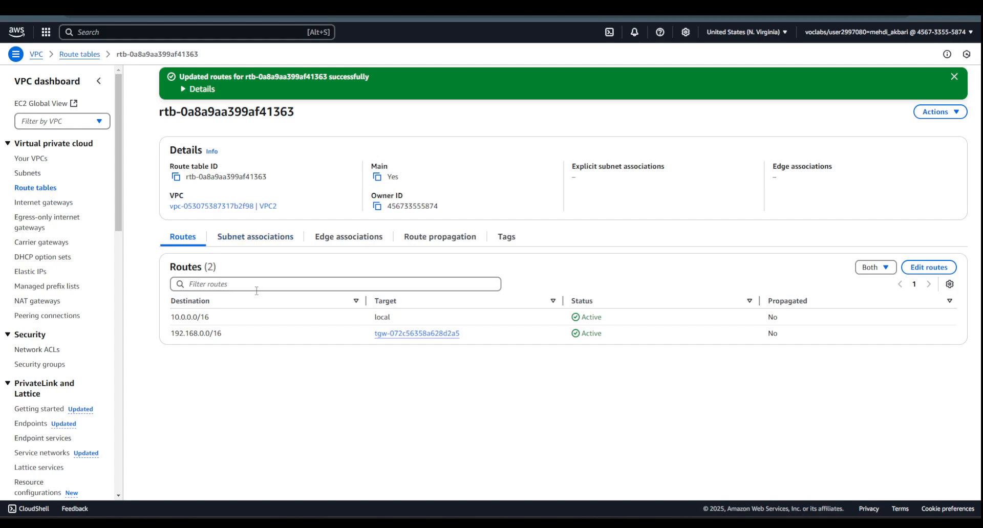
- Associate Private subnet 1 with VPC2's main route table and review its associations and routes
{"action": "left_click", "coordinate": [258, 242]}
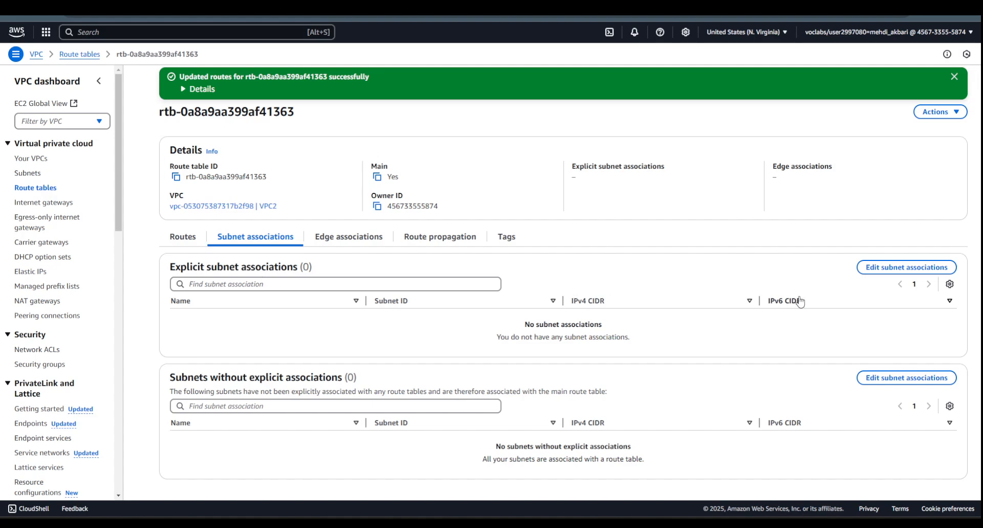
{"action": "left_click", "coordinate": [875, 267]}
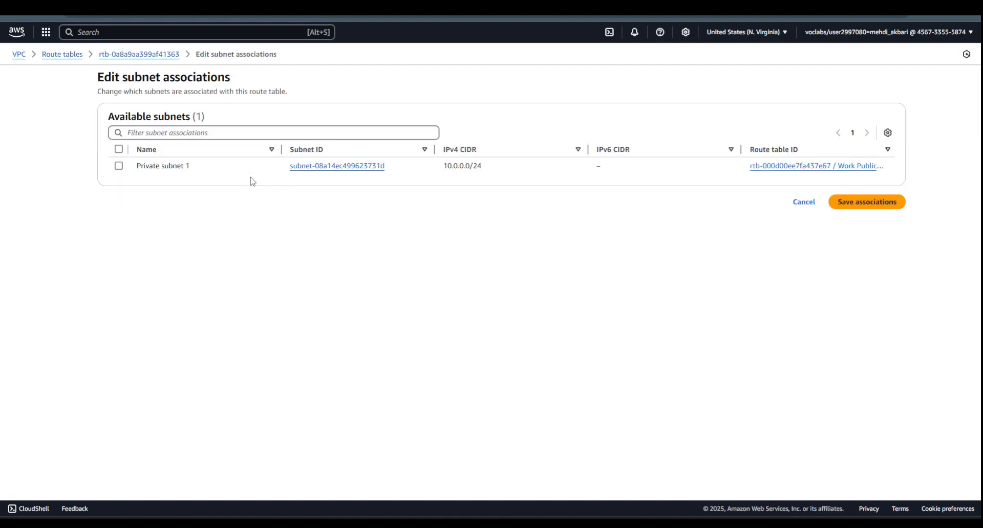
{"action": "left_click", "coordinate": [118, 165]}
{"action": "left_click", "coordinate": [902, 263]}
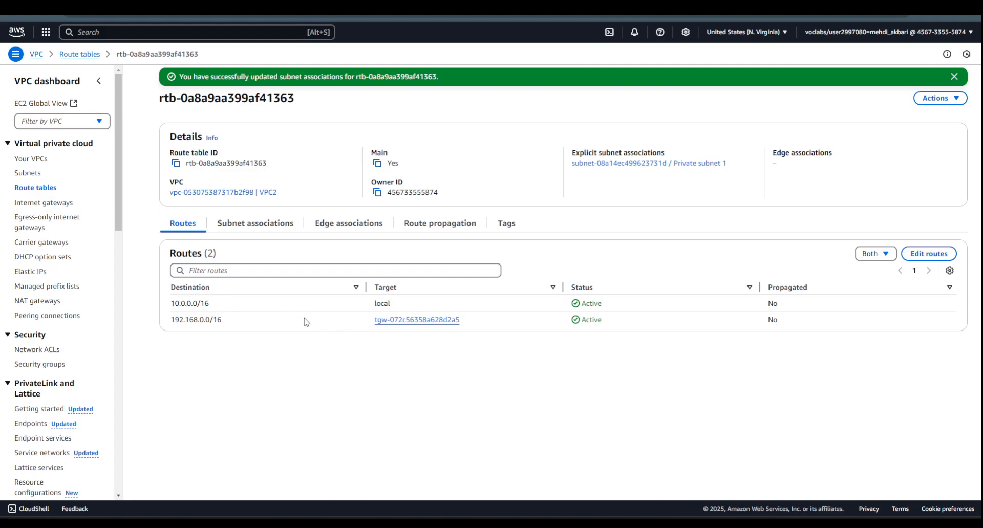
{"action": "left_click", "coordinate": [251, 225]}
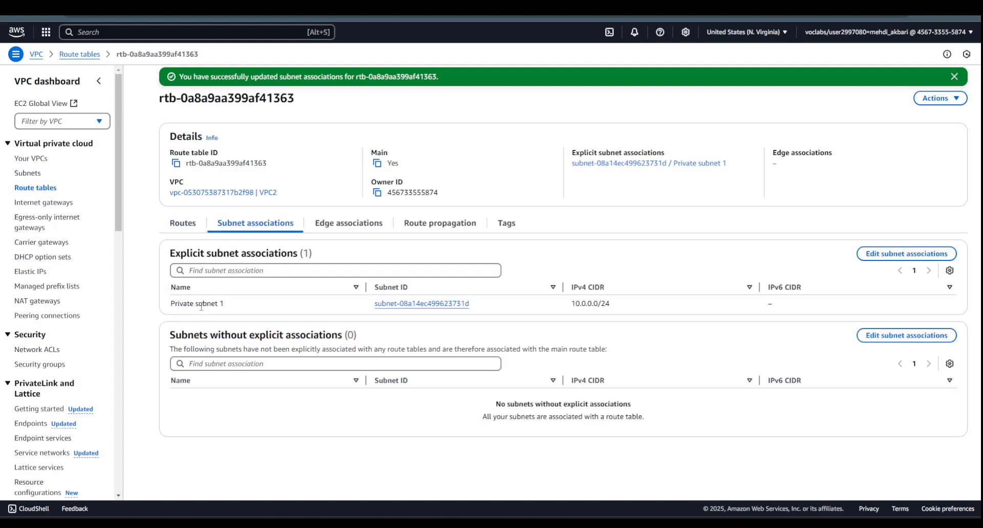
{"action": "left_click", "coordinate": [182, 225]}
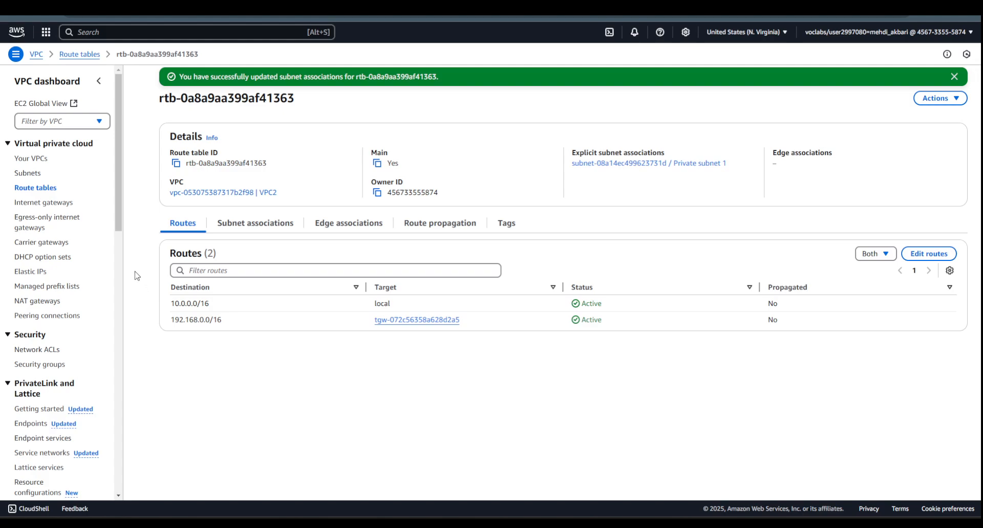
- Examine the associations, propagations and routes in myTRGW's association route table
{"action": "scroll", "coordinate": [46, 215], "scroll_direction": "down", "scroll_amount": 7}
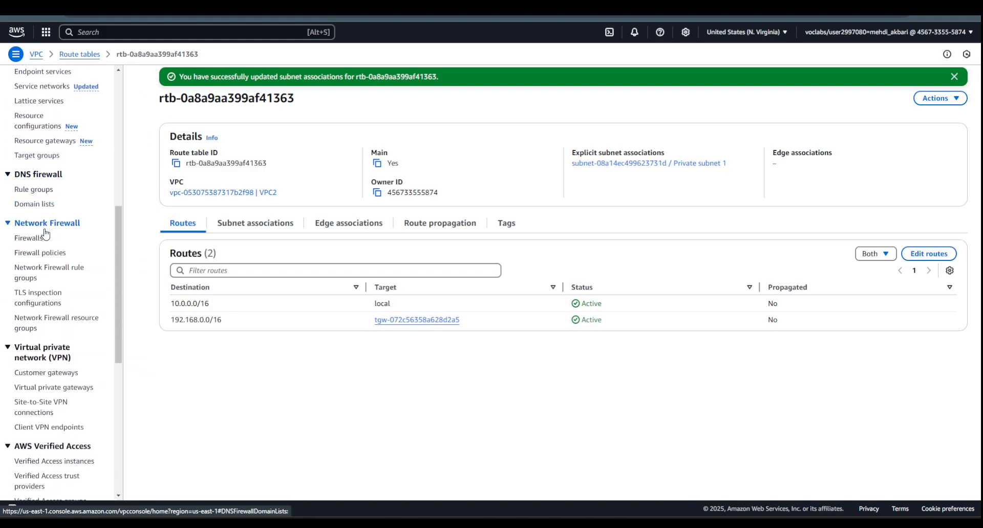
{"action": "scroll", "coordinate": [56, 327], "scroll_direction": "down", "scroll_amount": 6}
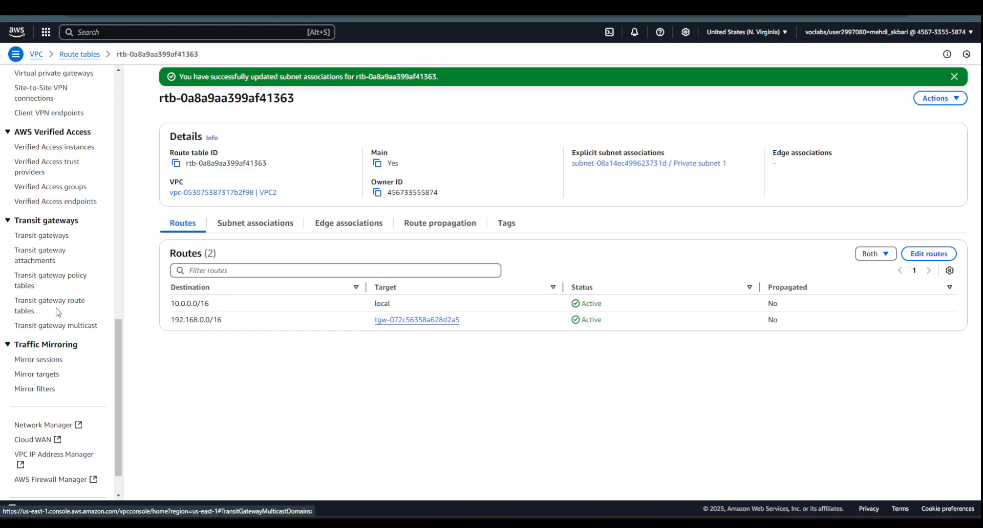
{"action": "left_click", "coordinate": [47, 237]}
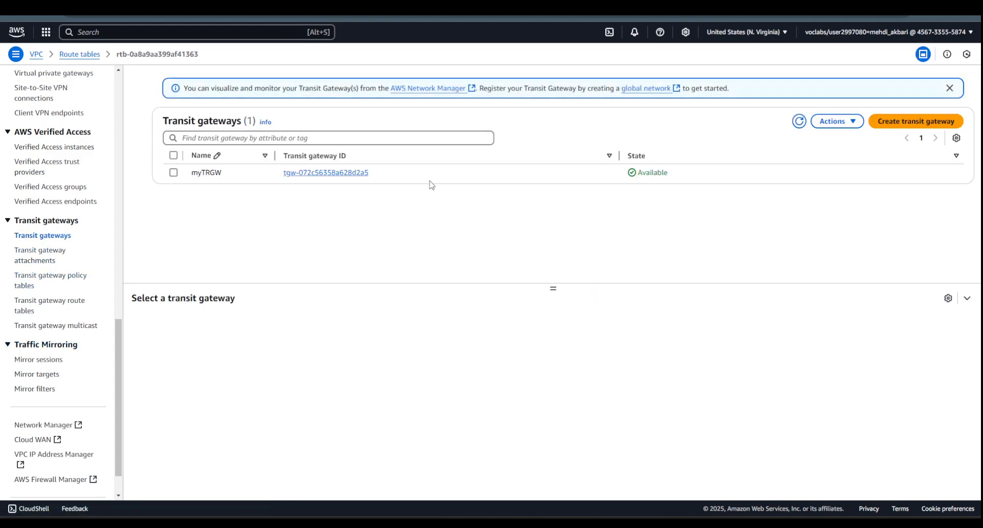
{"action": "left_click", "coordinate": [353, 174]}
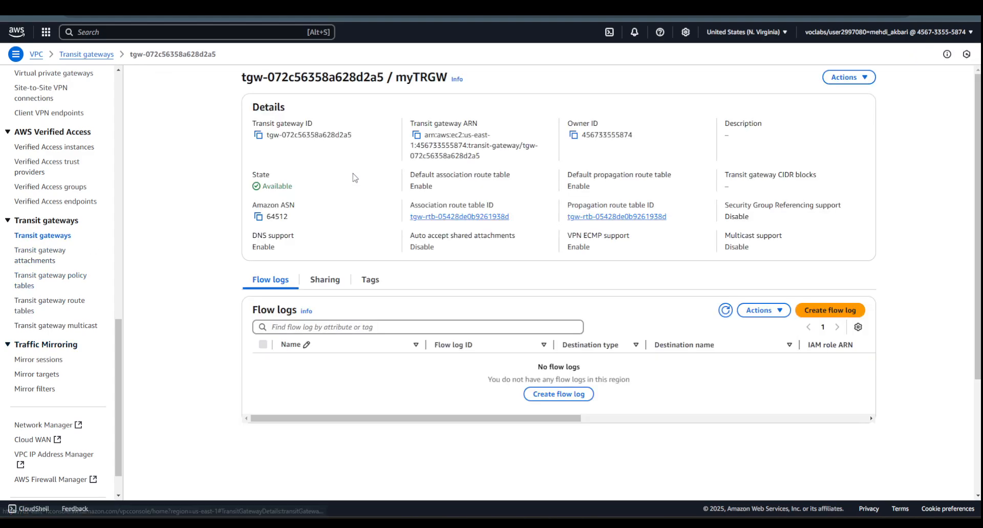
{"action": "left_click", "coordinate": [441, 217]}
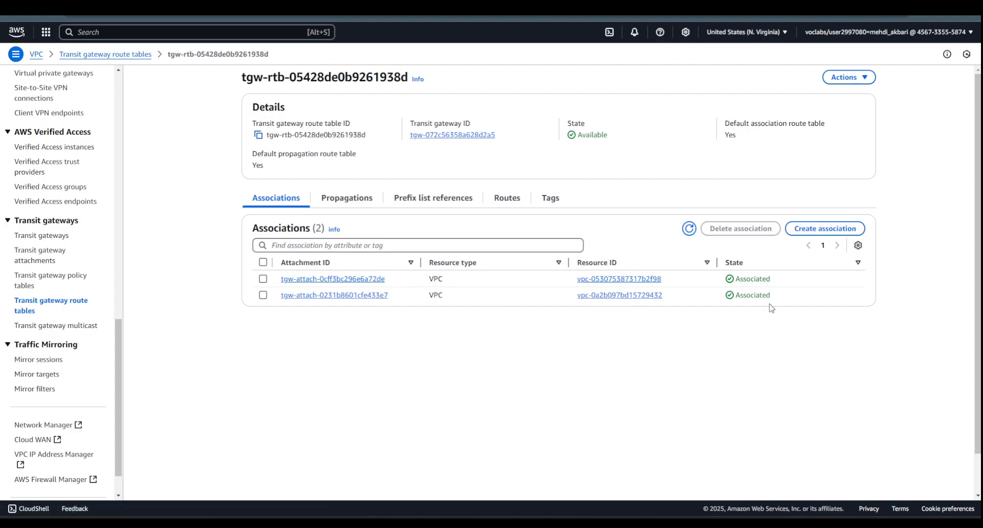
{"action": "left_click", "coordinate": [346, 199]}
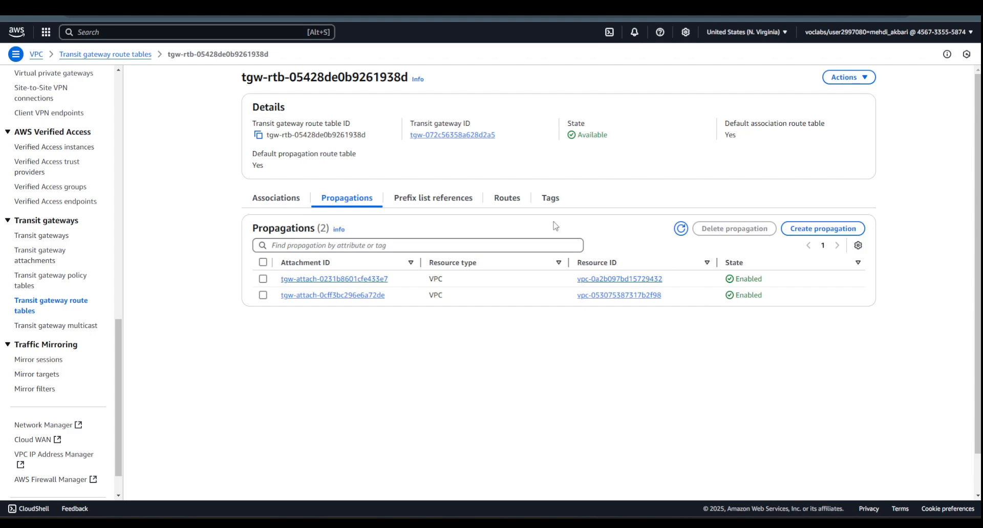
{"action": "left_click", "coordinate": [497, 203]}
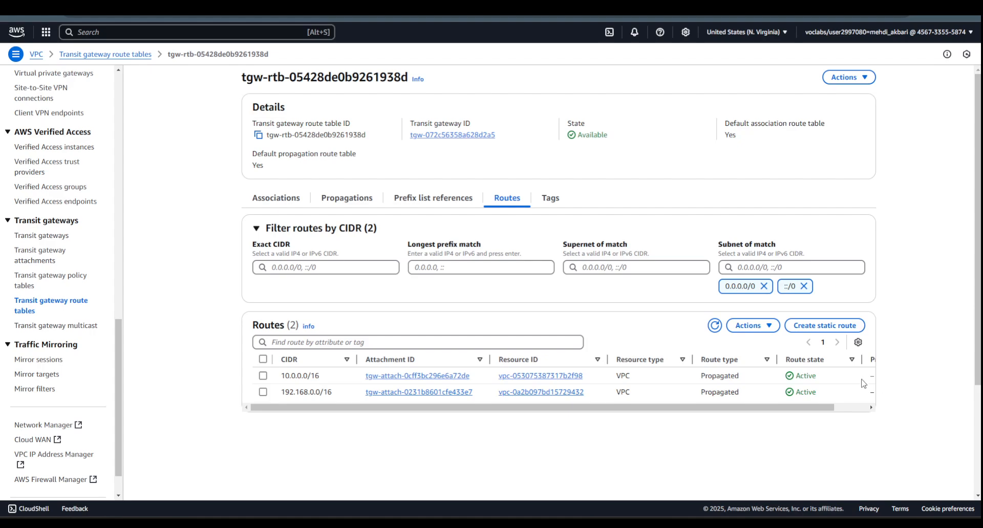
{"action": "scroll", "coordinate": [84, 299], "scroll_direction": "up", "scroll_amount": 10}
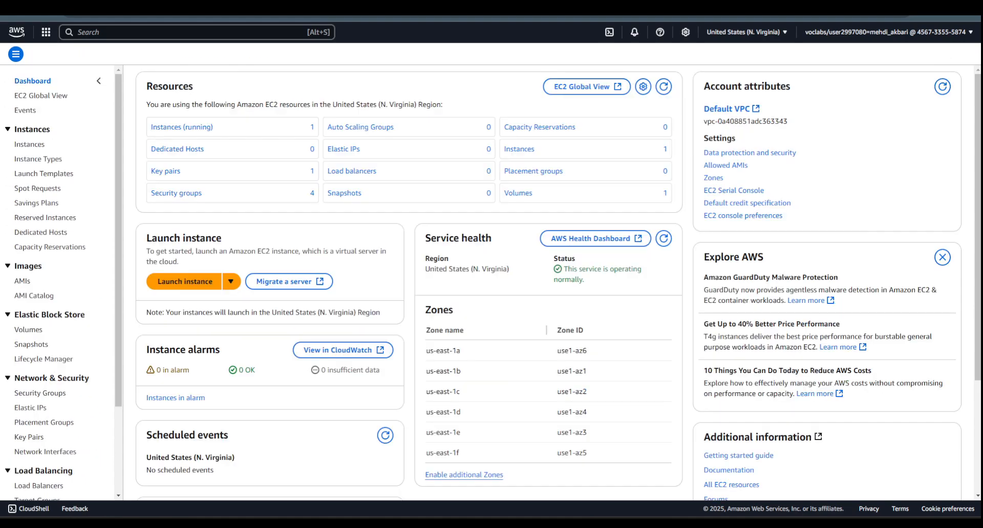
- Connect to instance1 through EC2 Instance Connect using its public IPv4 address and the ec2-user username
{"action": "left_click", "coordinate": [30, 145]}
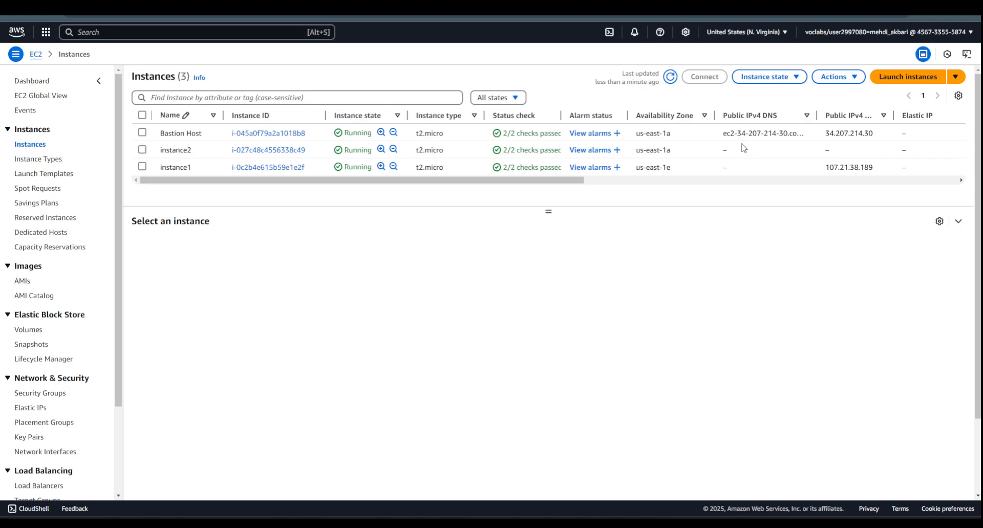
{"action": "left_click", "coordinate": [276, 168]}
{"action": "left_click", "coordinate": [792, 81]}
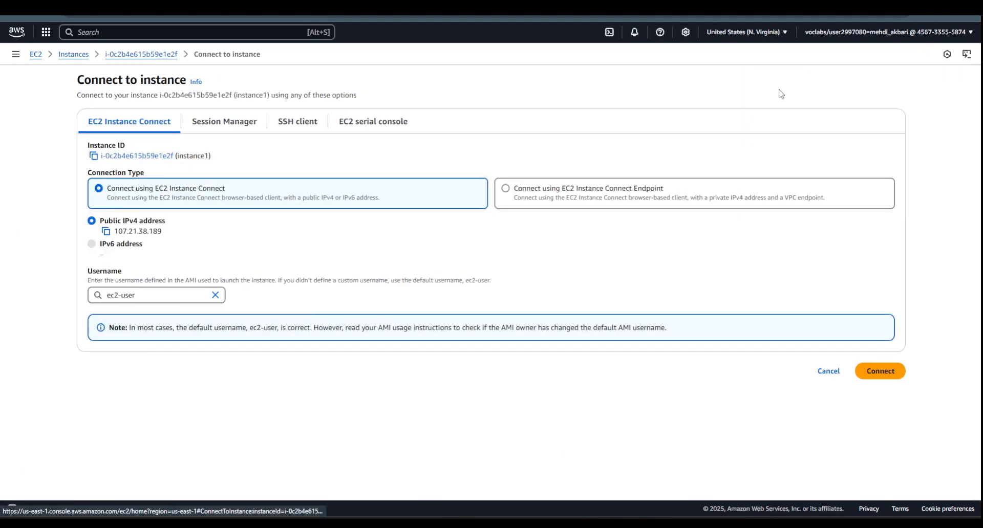
{"action": "left_click", "coordinate": [879, 372]}
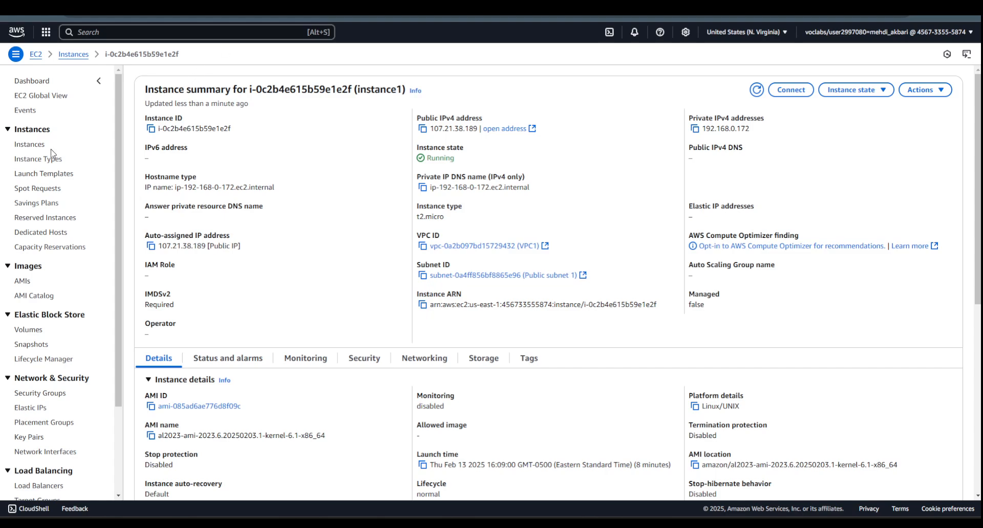
- Copy the private IPv4 address of instance2 from its instance summary
{"action": "left_click", "coordinate": [33, 144]}
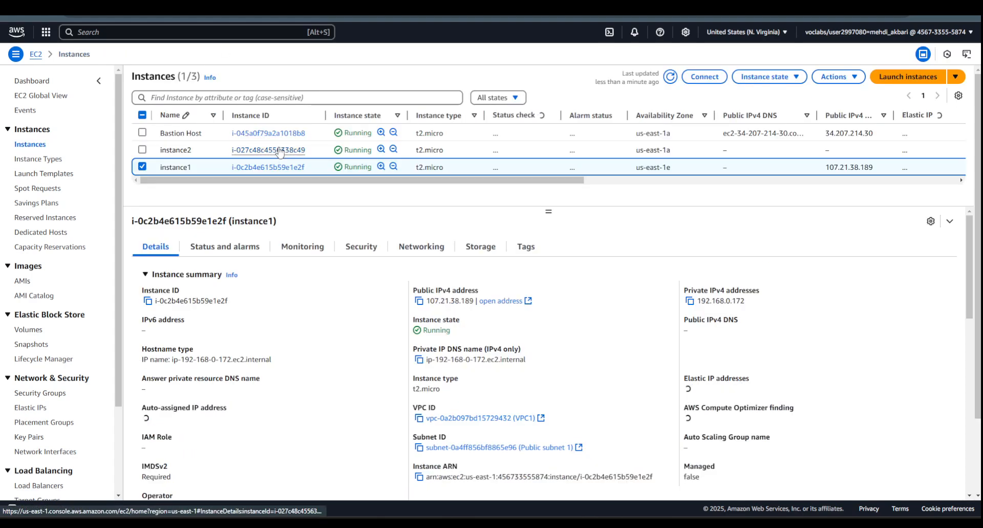
{"action": "left_click", "coordinate": [362, 161]}
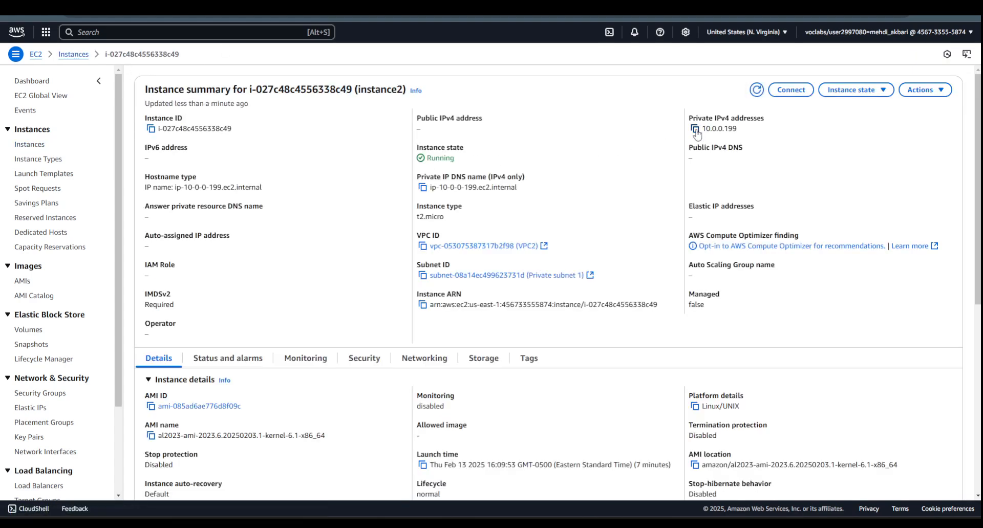
{"action": "left_click", "coordinate": [694, 129]}
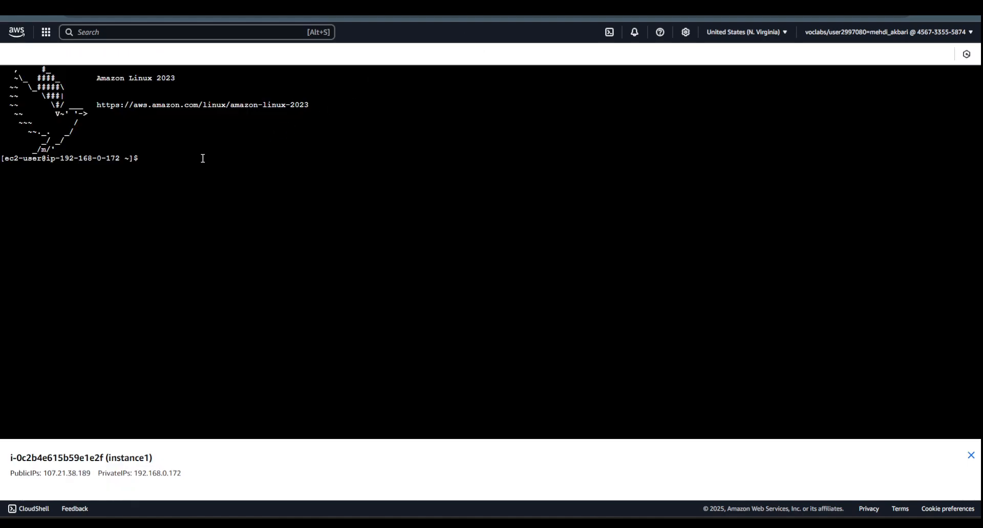
- Ping instance2's private address 10.0.0.199 from the instance1 terminal, and stop the ping after several replies
{"action": "type", "text": "ping"}
{"action": "right_click", "coordinate": [184, 161]}
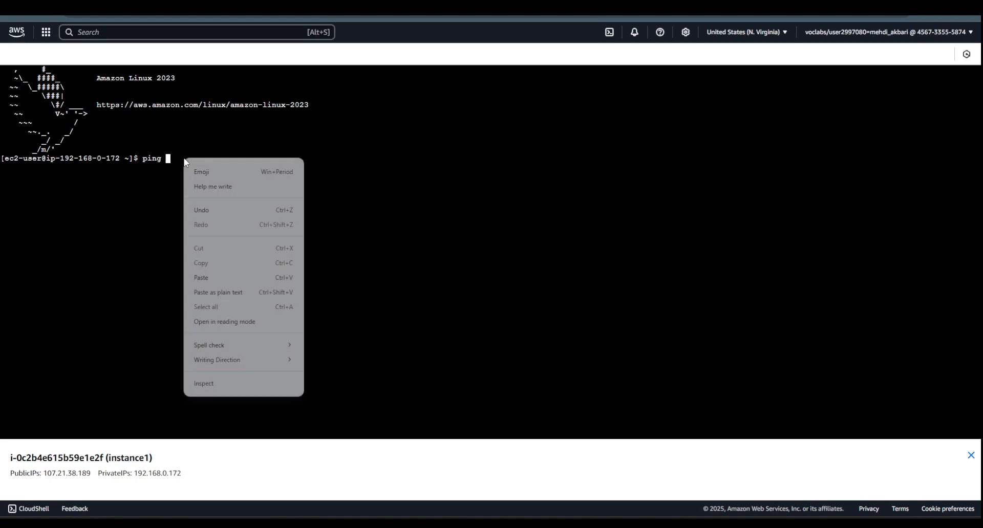
{"action": "left_click", "coordinate": [202, 278]}
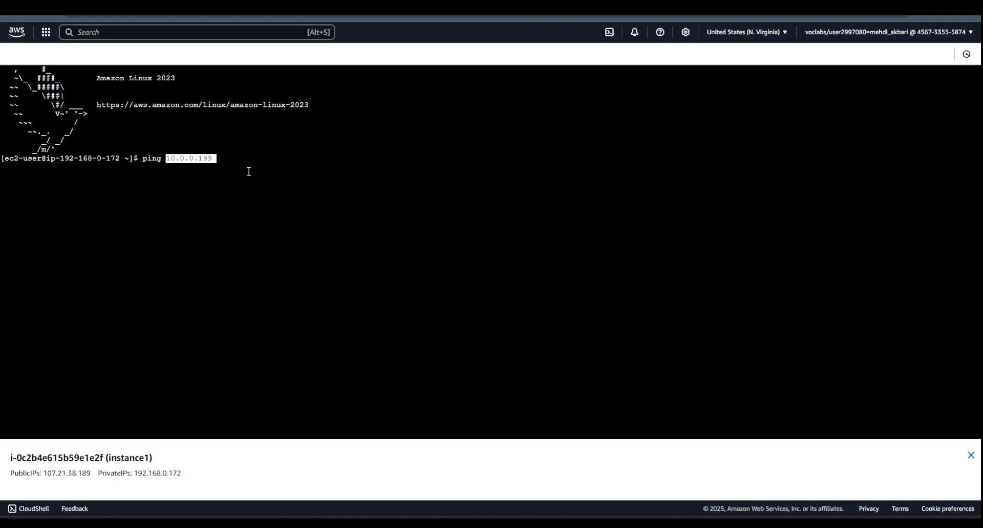
{"action": "key", "text": "Return"}
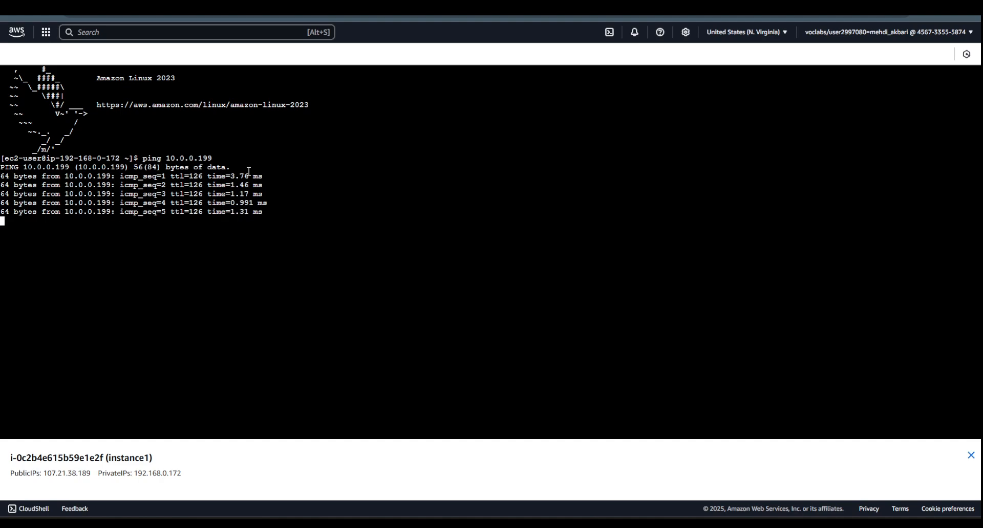
{"action": "key", "text": "ctrl+c"}
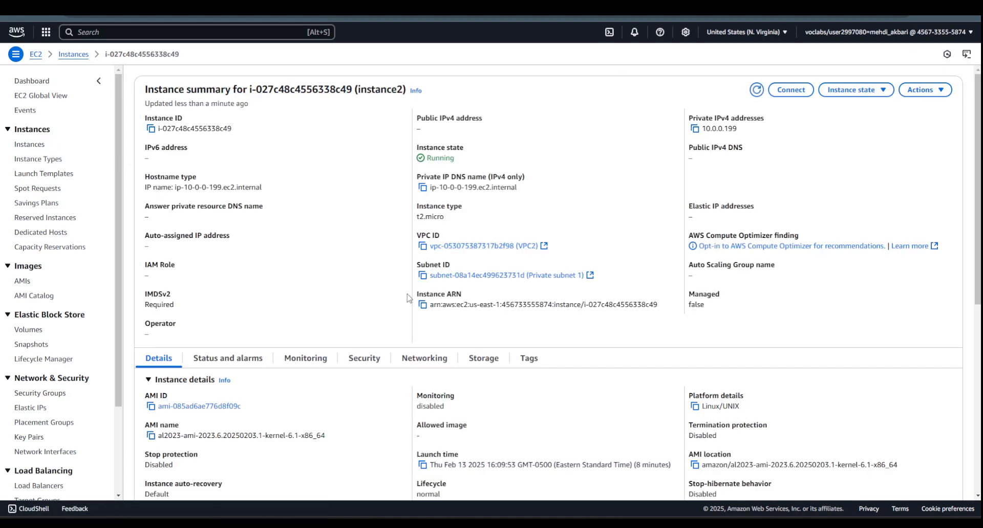
- Open the inbound rules of instance2's security group launch-wizard-2 for editing
{"action": "left_click", "coordinate": [362, 360]}
{"action": "scroll", "coordinate": [366, 240], "scroll_direction": "down", "scroll_amount": 3}
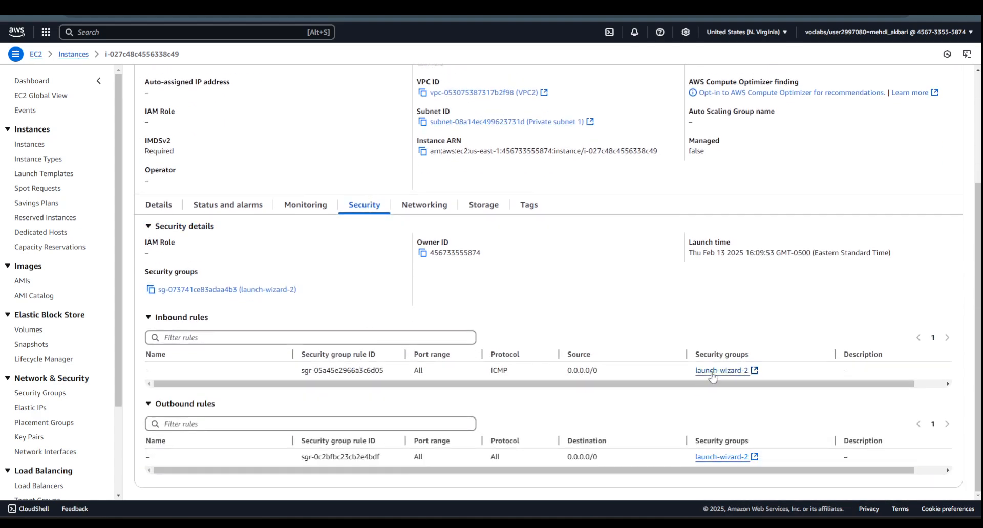
{"action": "left_click", "coordinate": [257, 290]}
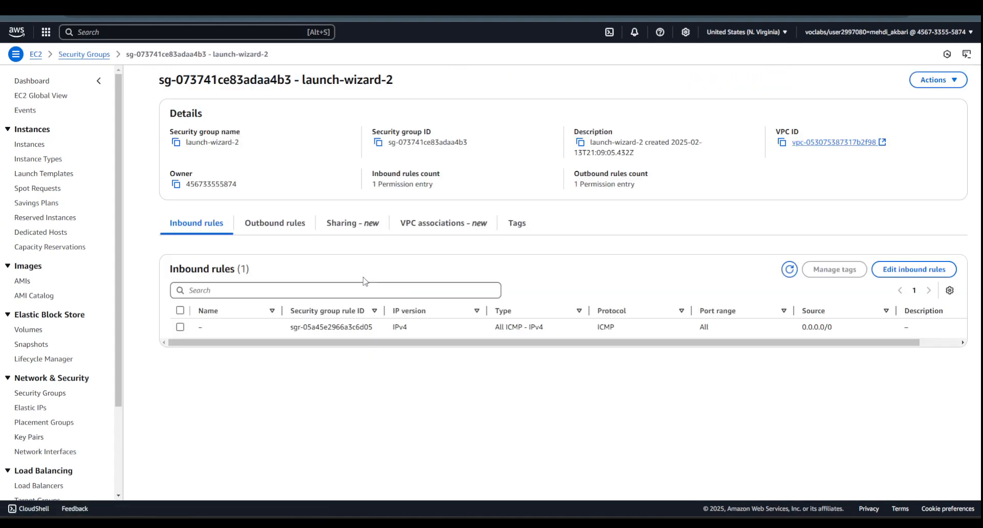
{"action": "left_click", "coordinate": [877, 277]}
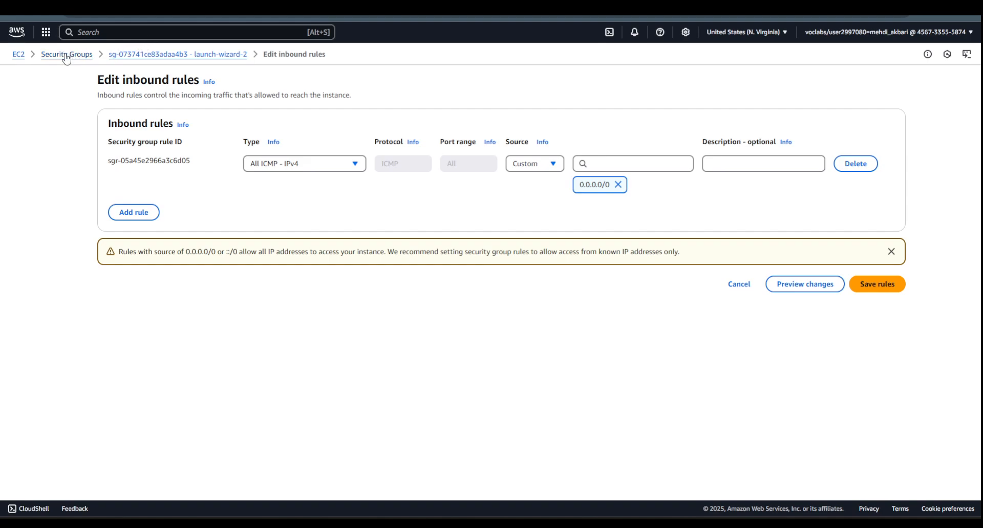
- Open instance1's summary from the running EC2 instances in a separate browser tab and copy its private IPv4 address
{"action": "right_click", "coordinate": [20, 58]}
{"action": "left_click", "coordinate": [39, 69]}
{"action": "left_click", "coordinate": [256, 4]}
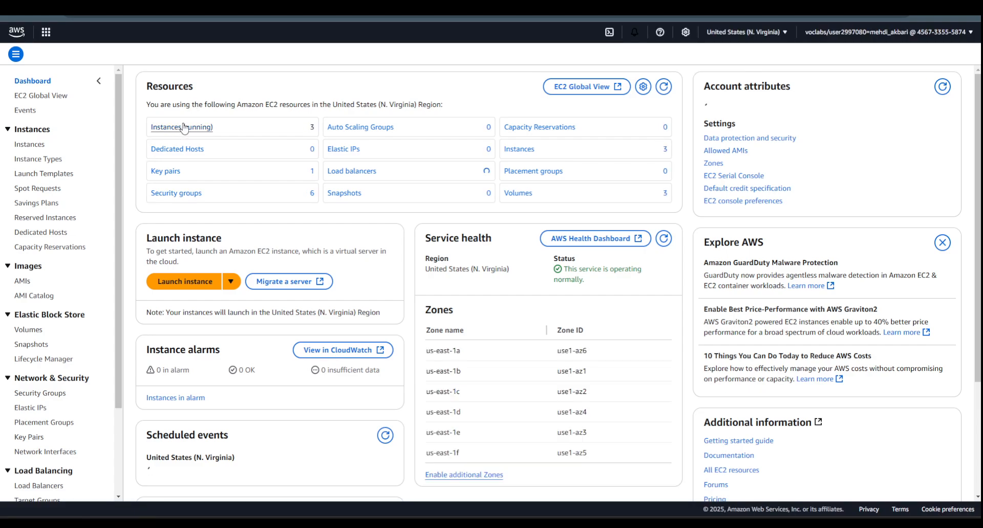
{"action": "left_click", "coordinate": [186, 128]}
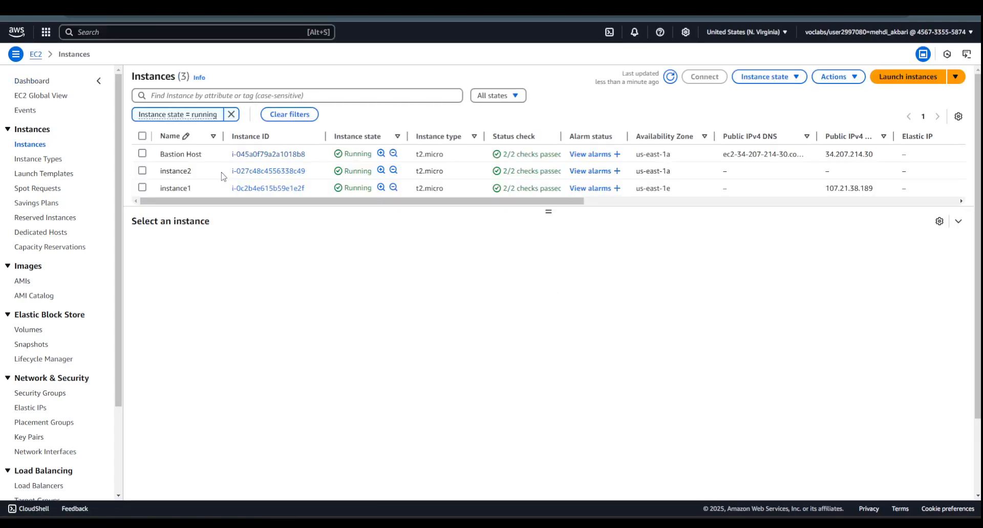
{"action": "left_click", "coordinate": [267, 188]}
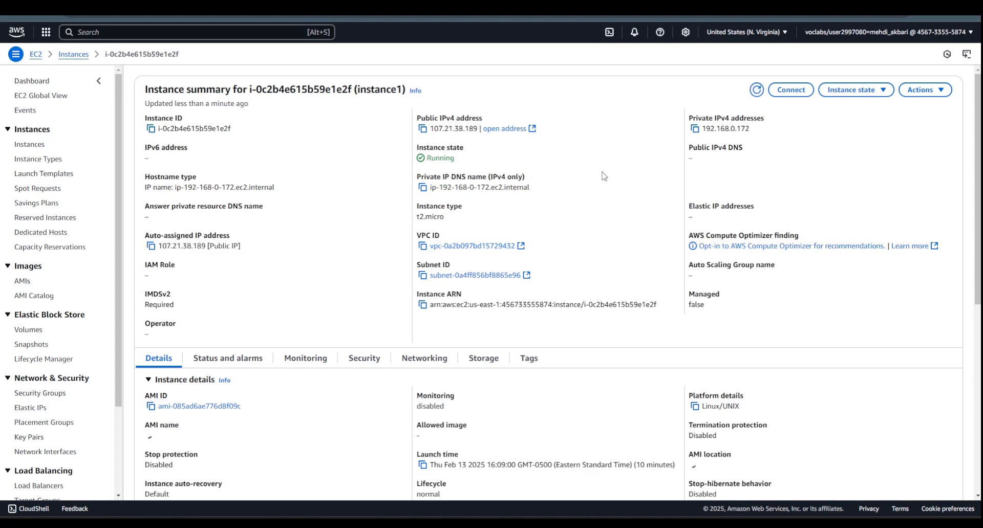
{"action": "left_click", "coordinate": [695, 130]}
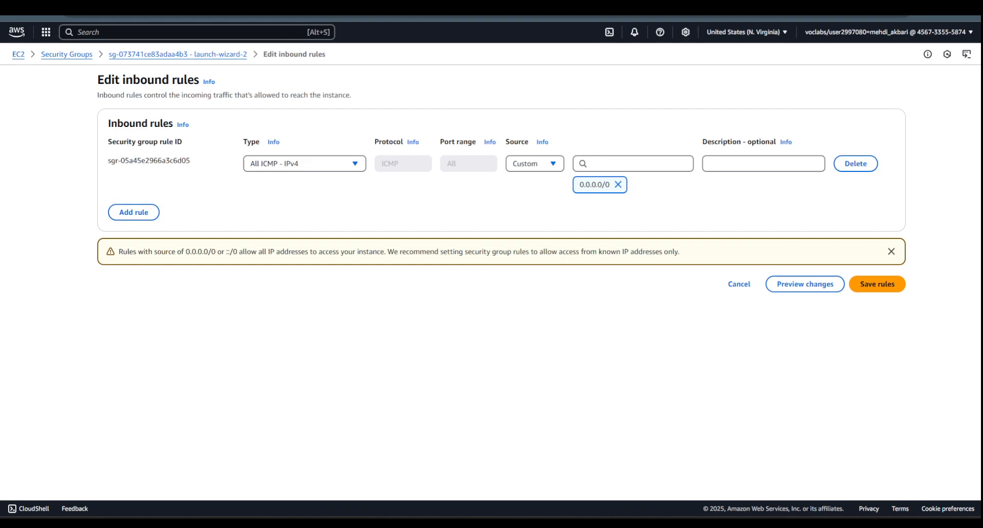
- Replace launch-wizard-2's inbound rule with an All ICMP - IPv4 rule from custom source 192.168.0.172/32 and save the rules
{"action": "left_click", "coordinate": [856, 165]}
{"action": "left_click", "coordinate": [135, 182]}
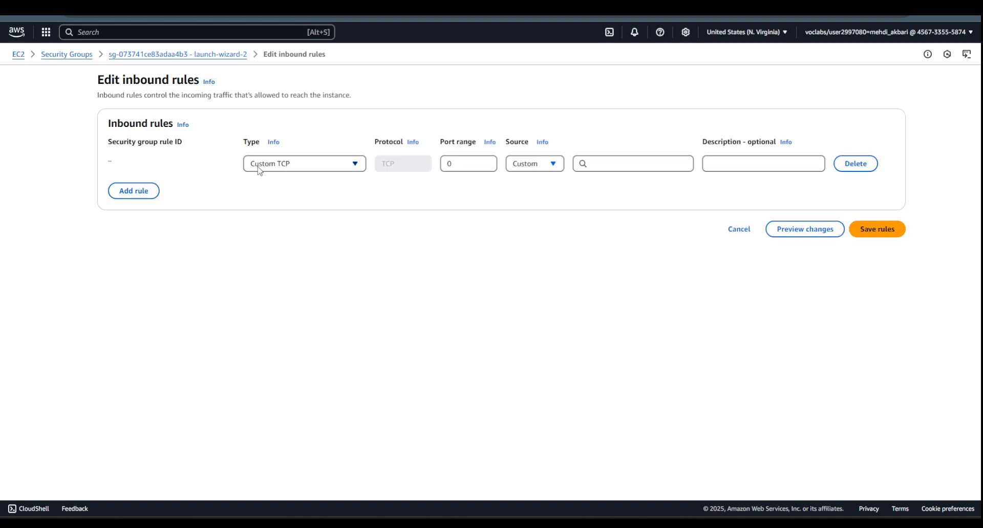
{"action": "left_click", "coordinate": [272, 164]}
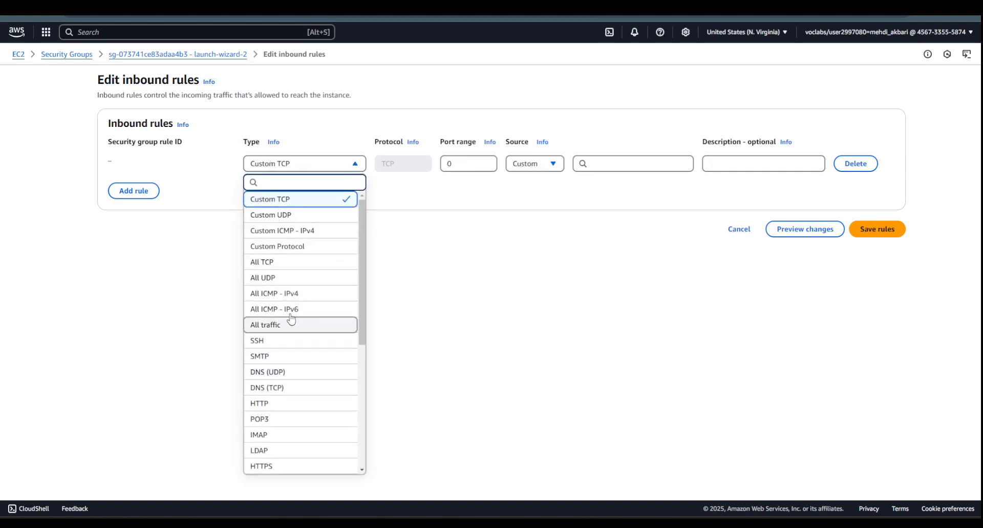
{"action": "left_click", "coordinate": [290, 295]}
{"action": "left_click", "coordinate": [554, 169]}
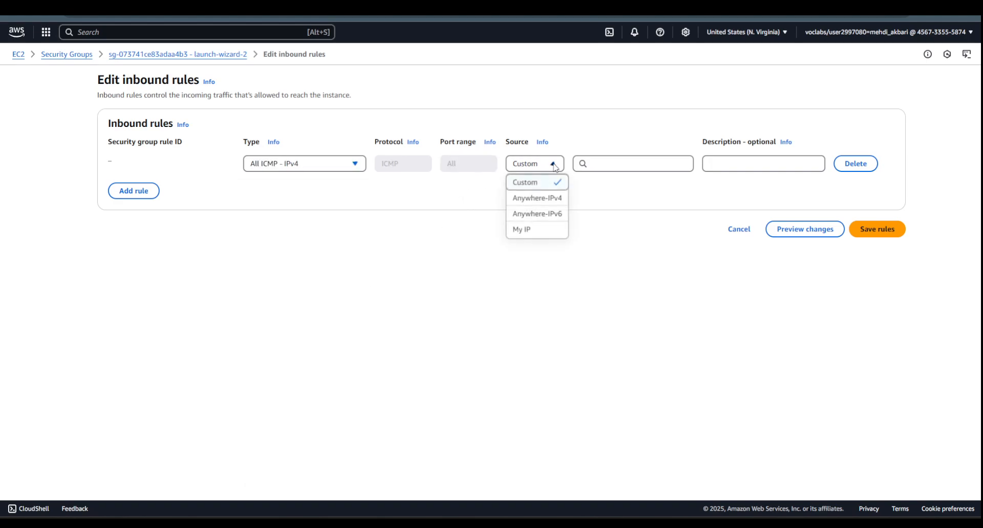
{"action": "left_click", "coordinate": [603, 168]}
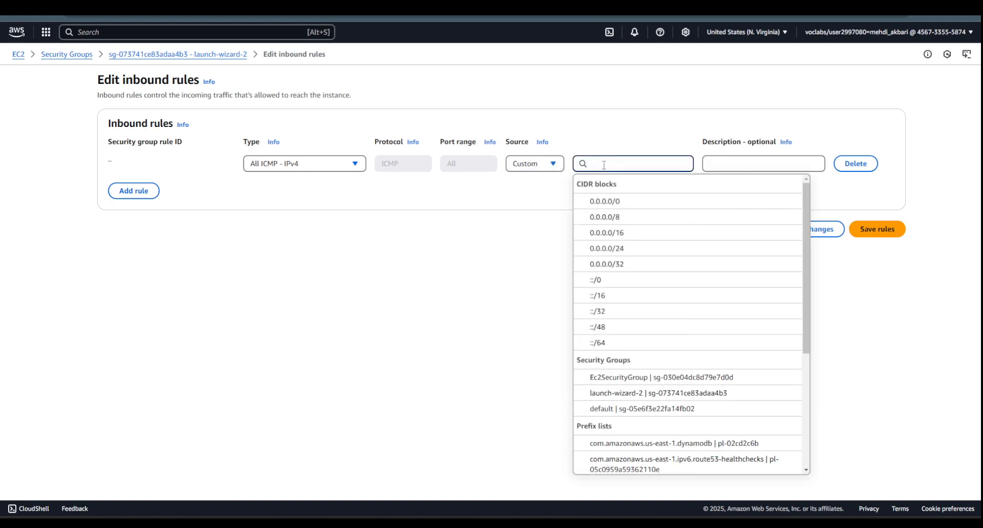
{"action": "key", "text": "ctrl+v"}
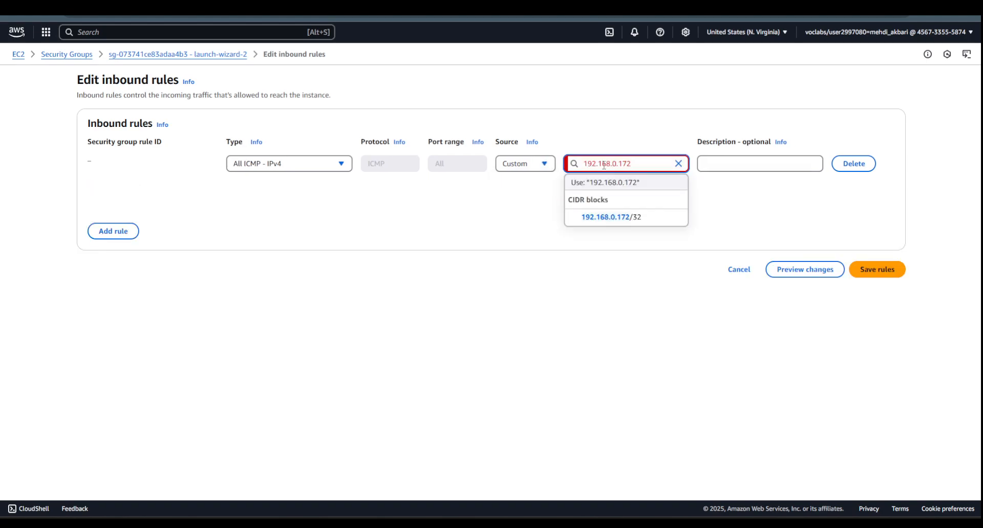
{"action": "type", "text": "/32"}
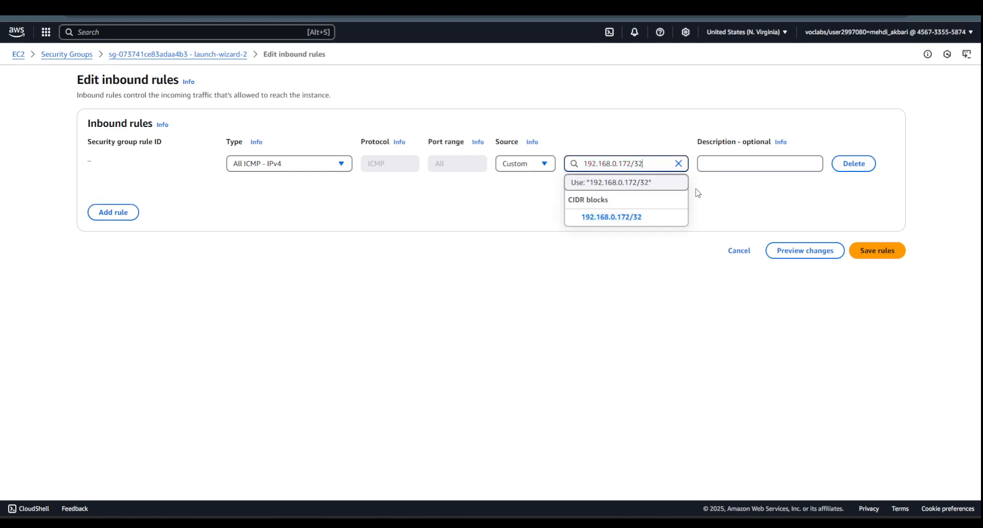
{"action": "left_click", "coordinate": [717, 201]}
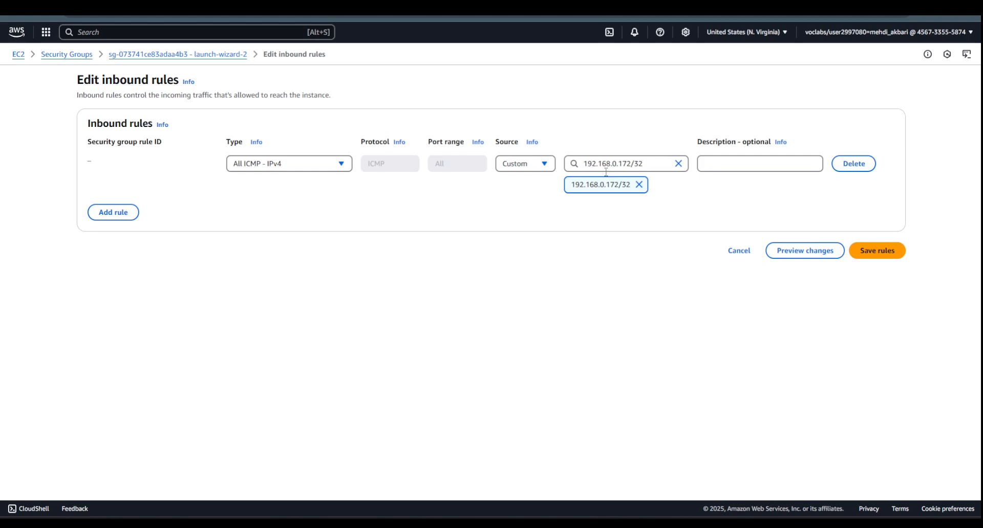
{"action": "left_click", "coordinate": [876, 250]}
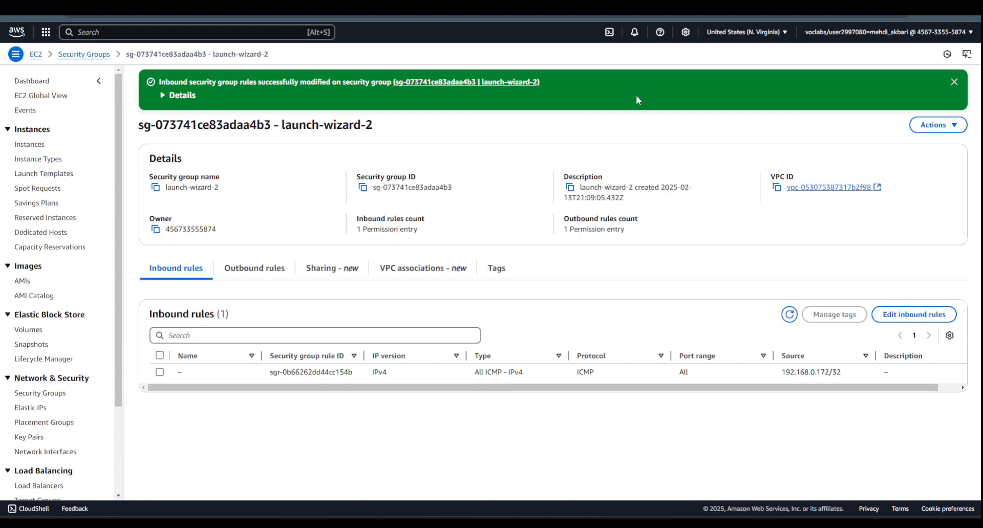
- Rerun the ping to 10.0.0.199 in the instance1 terminal to test the restricted rule, and stop it after several replies
{"action": "left_click", "coordinate": [389, 4]}
{"action": "key", "text": "Up"}
{"action": "key", "text": "Return"}
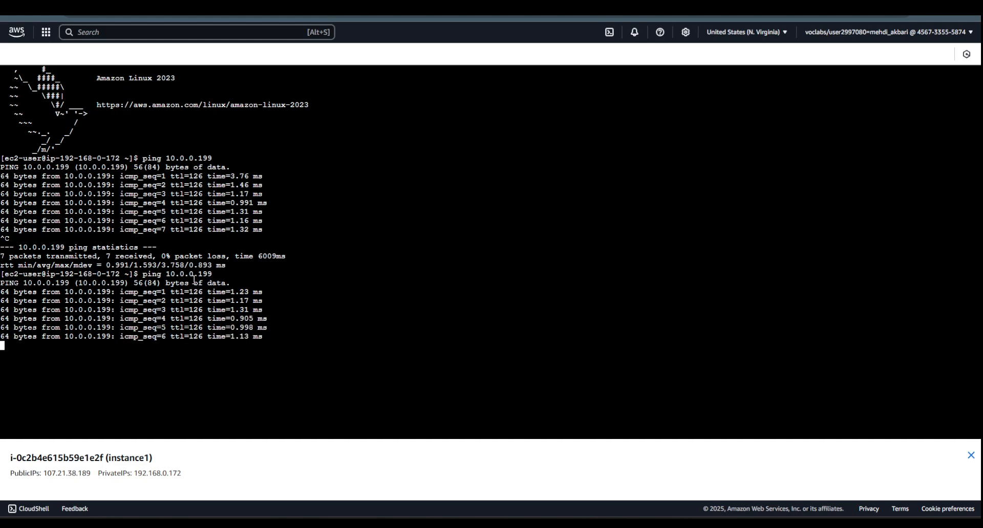
{"action": "key", "text": "ctrl+c"}
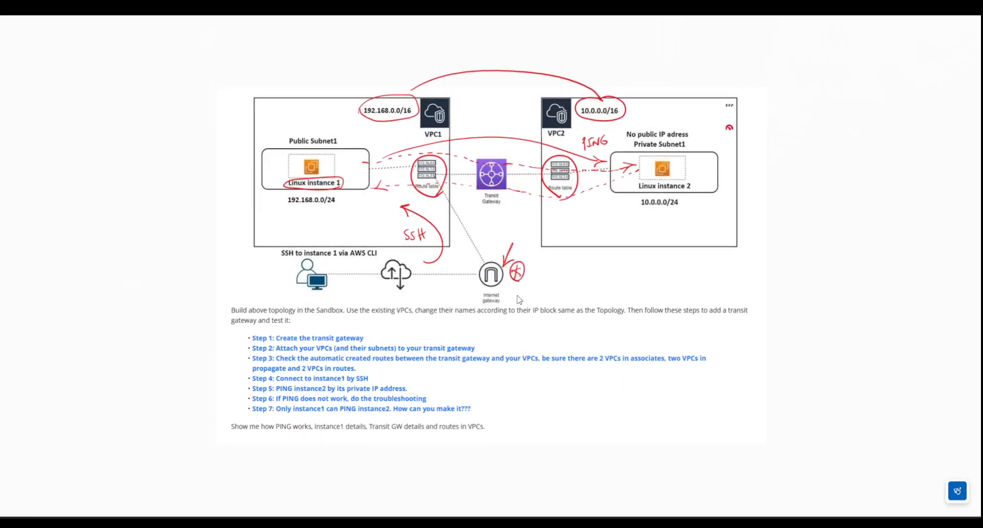
{"action": "scroll", "coordinate": [456, 300], "scroll_direction": "down", "scroll_amount": 1}
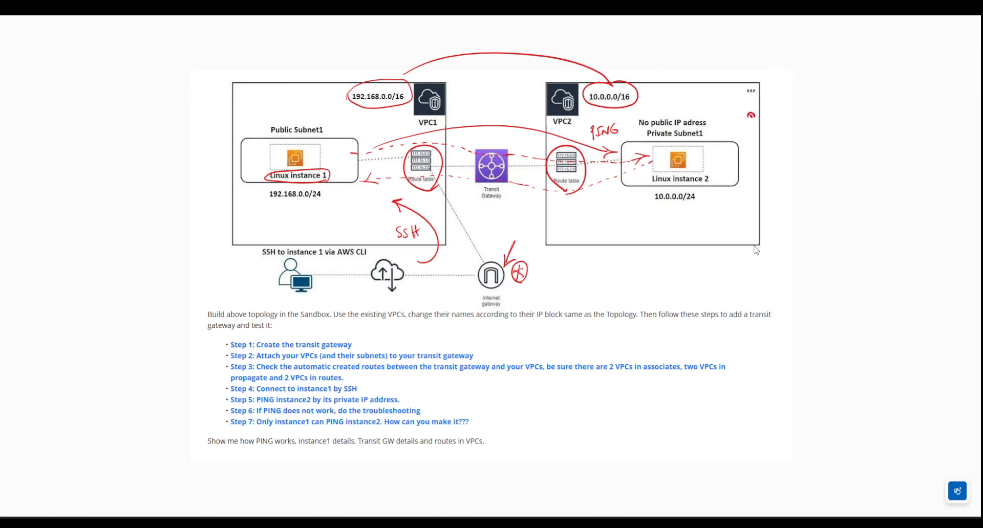